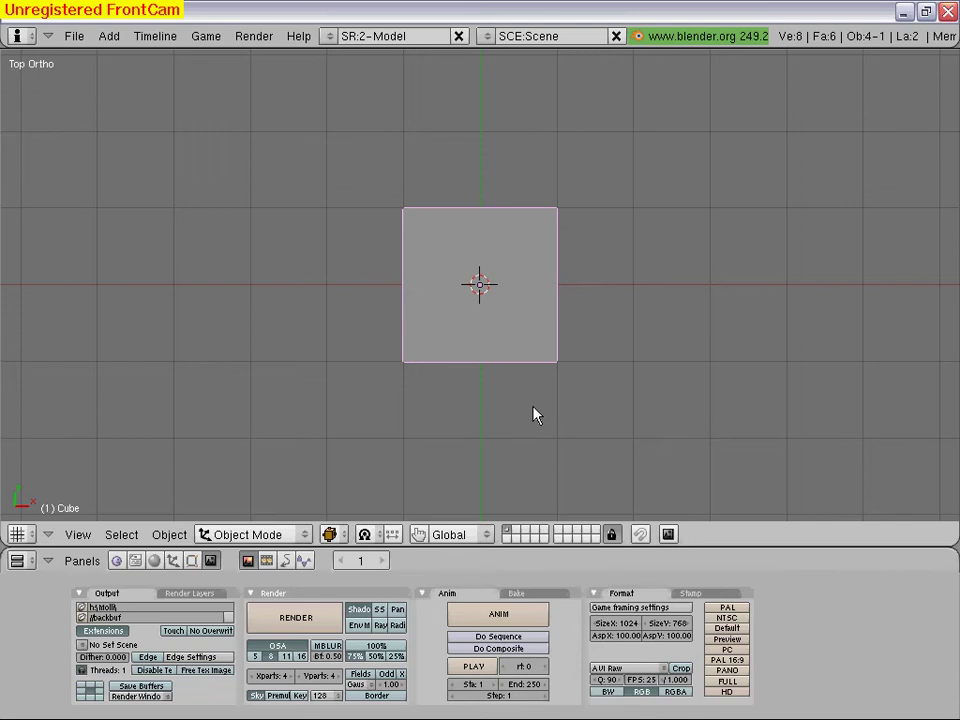
Keep Object mode and set the cube's draw type to Wireframe
click(303, 538)
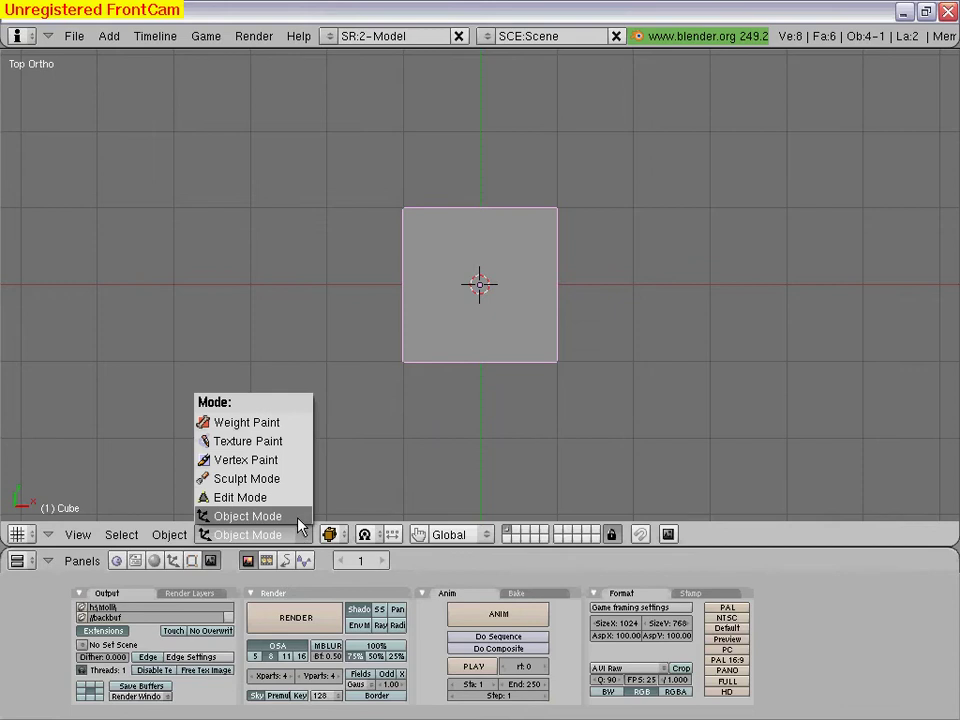
click(301, 517)
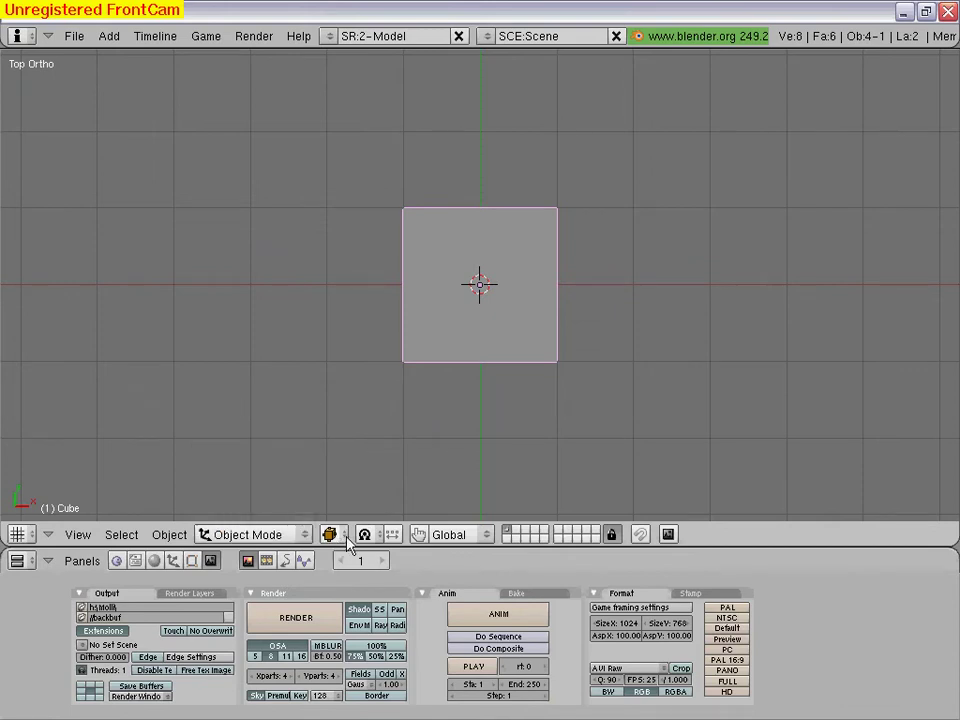
click(347, 537)
click(348, 496)
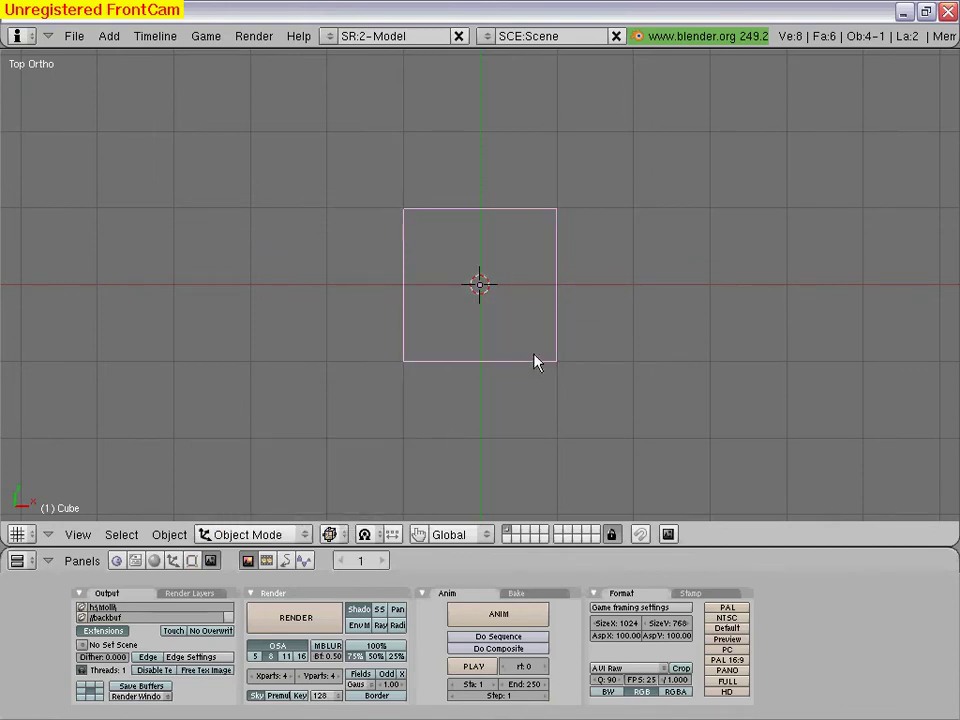
Zoom in and switch the 3D view to Front Ortho
scroll(533, 360, up, 2)
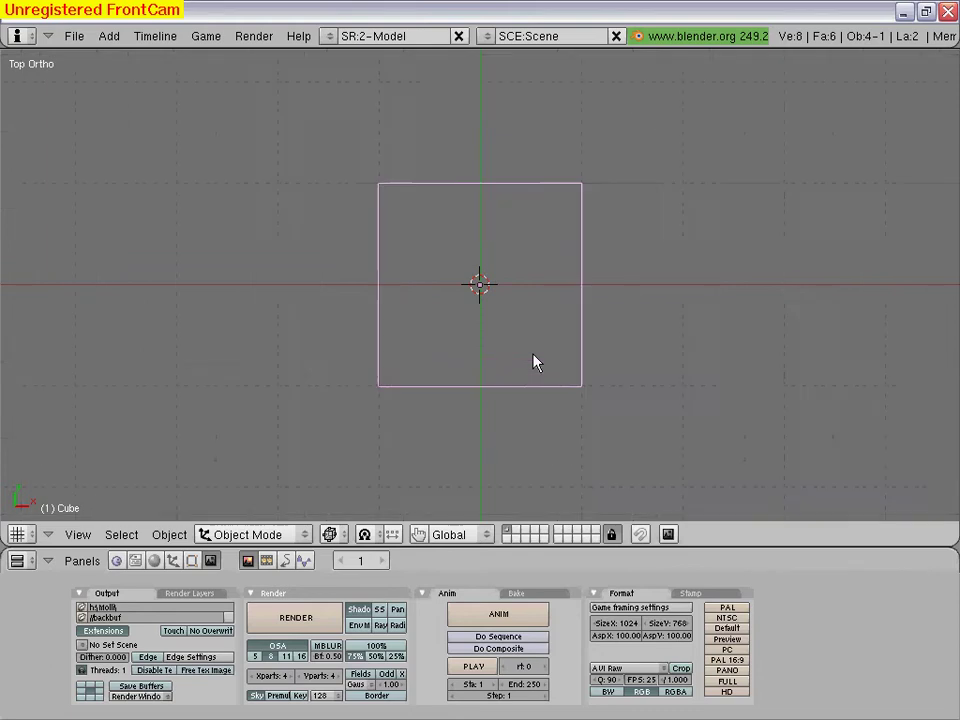
click(78, 535)
click(122, 362)
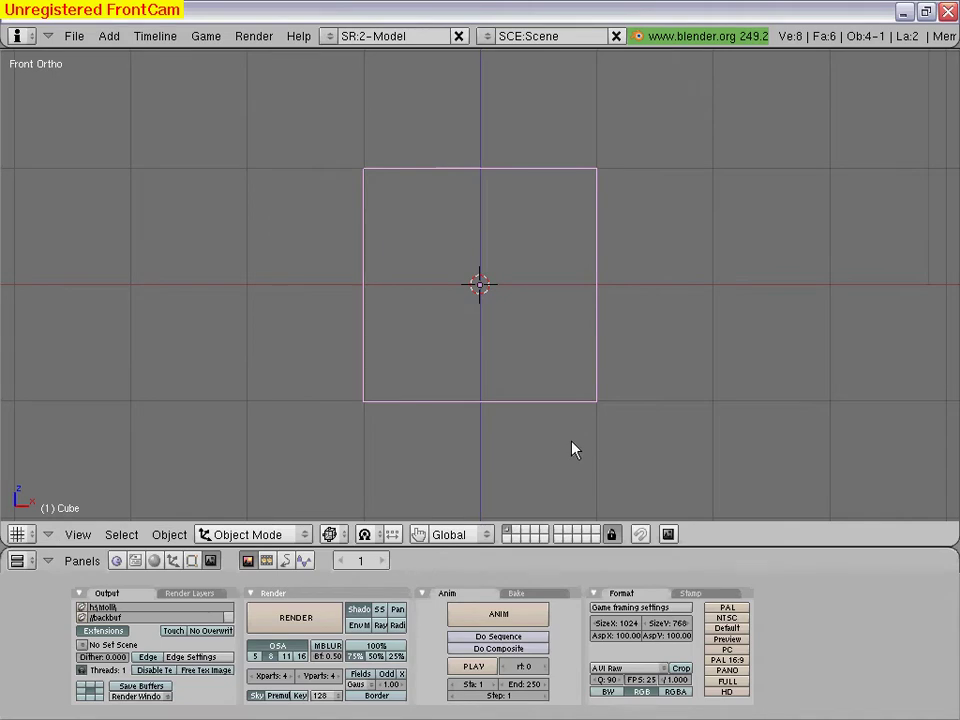
key(space)
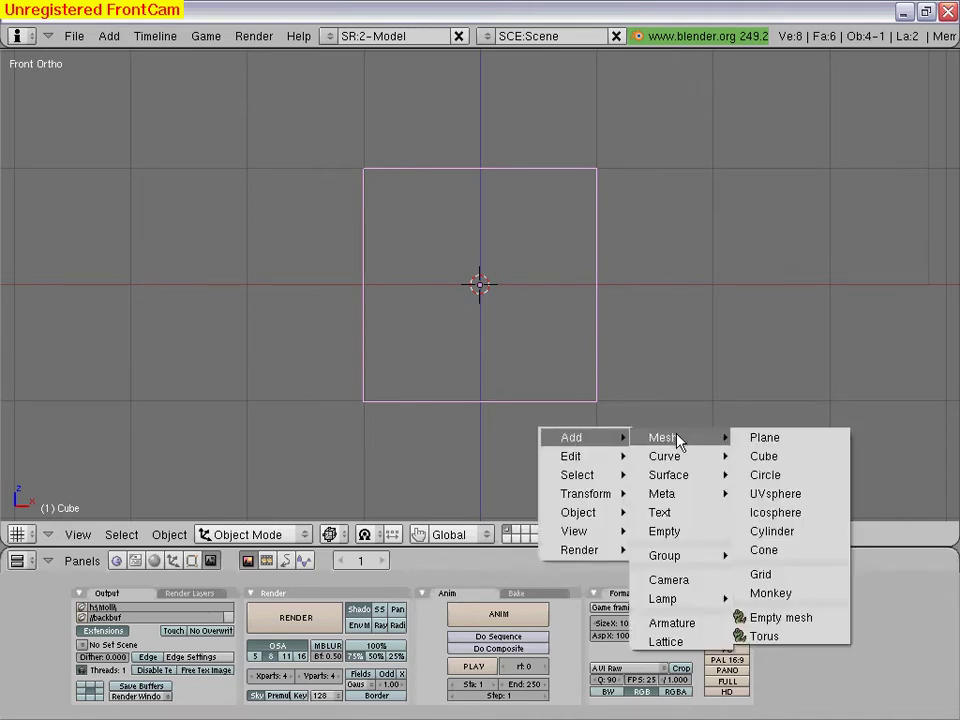
Add a 50-vertex cylinder (radius 1.00, depth 2.00) at the centre, overlapping the cube
click(762, 535)
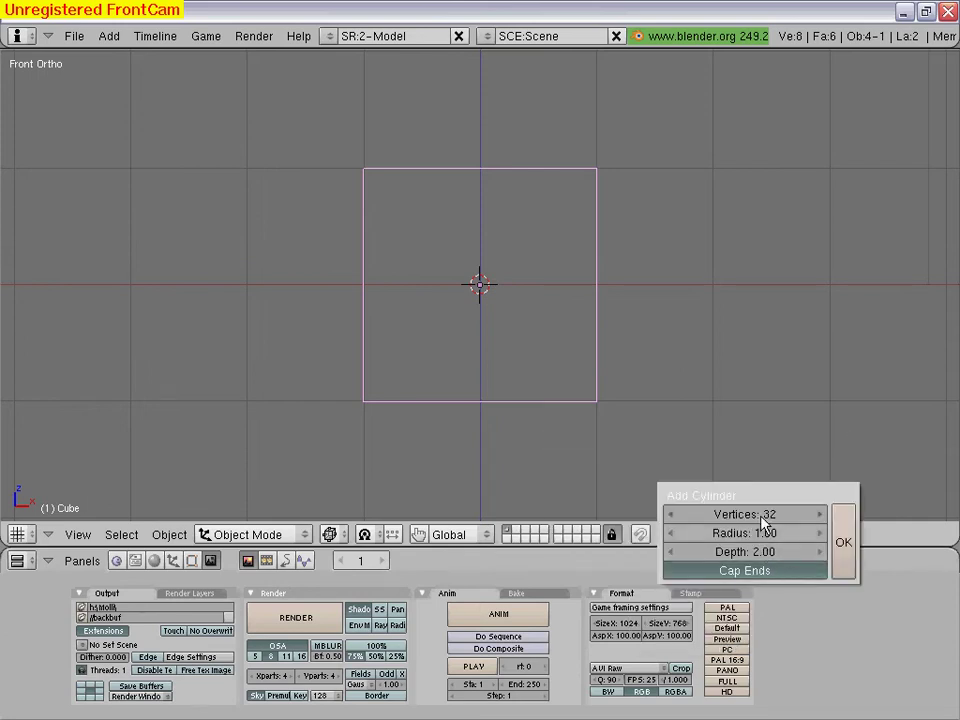
click(761, 517)
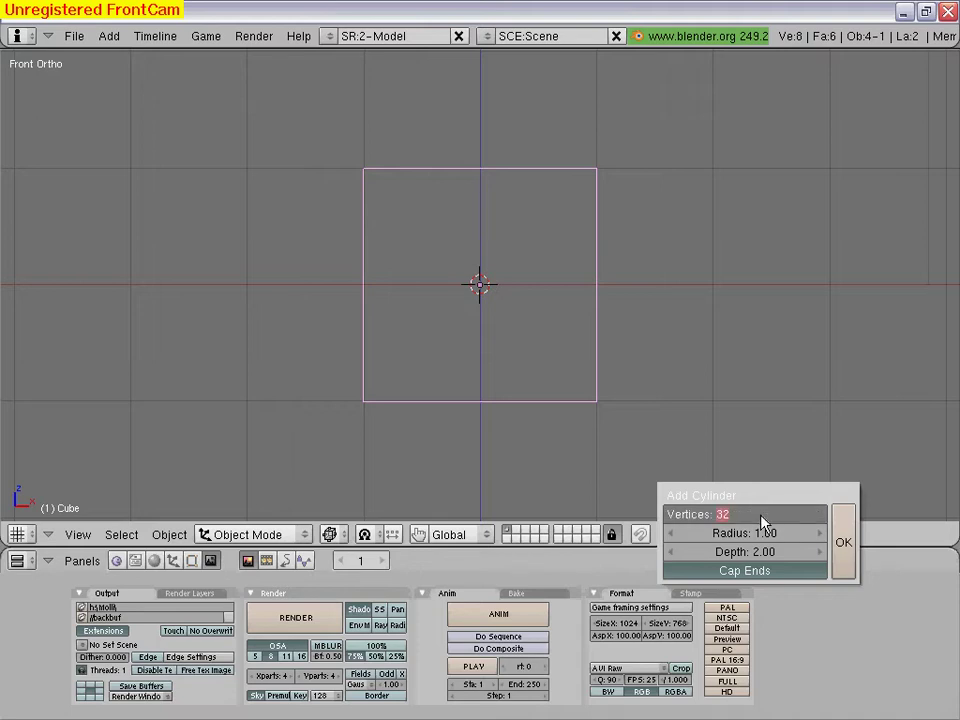
text(50)
key(Return)
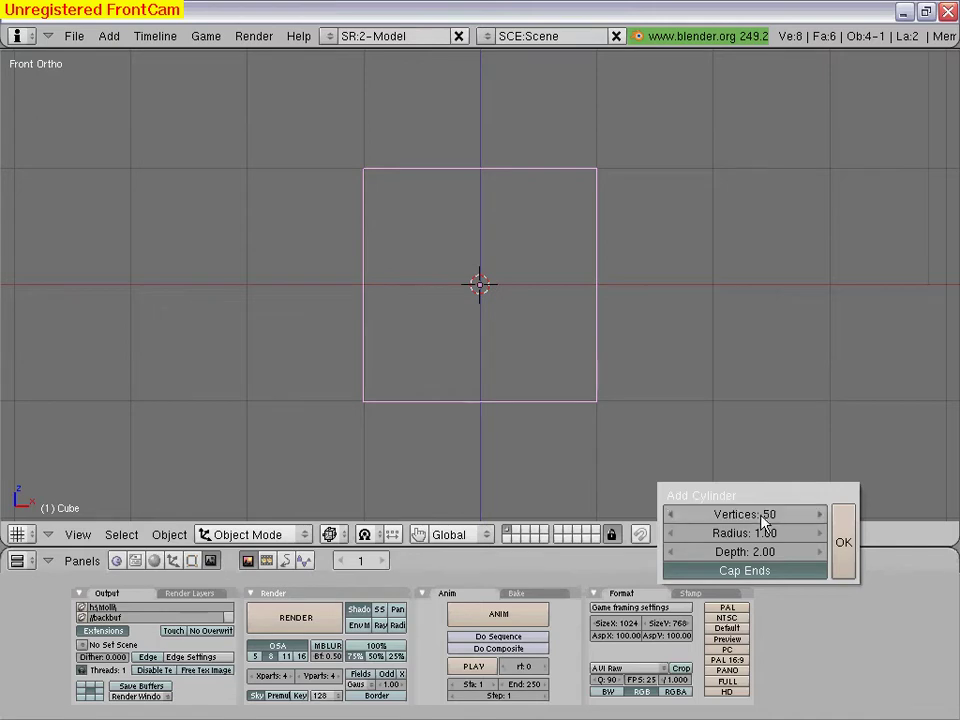
key(Return)
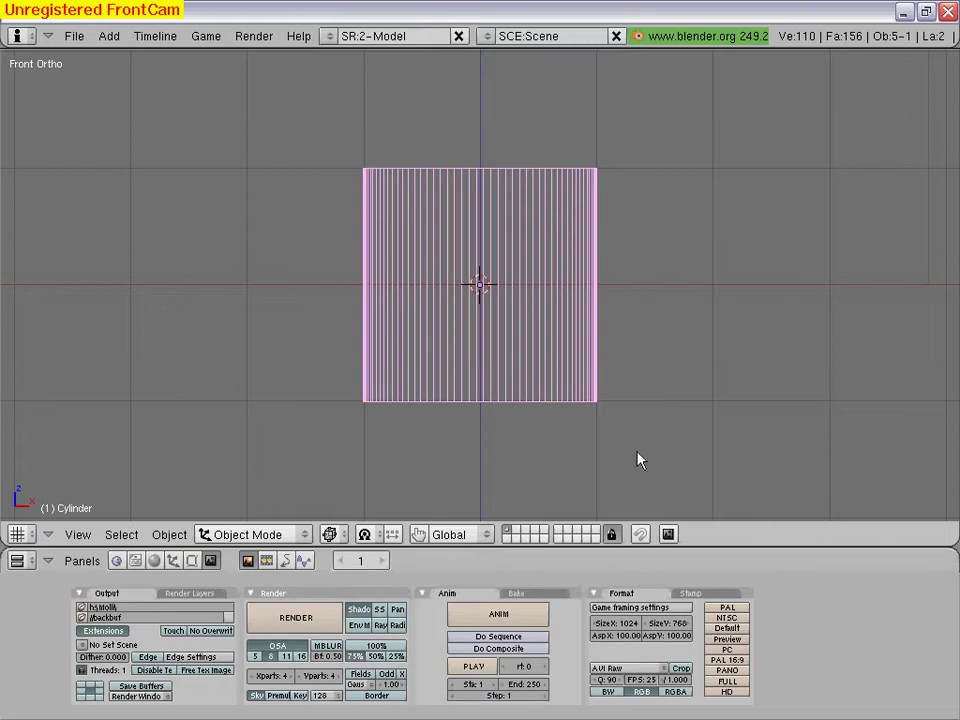
Duplicate the cylinder, scale the copy to about 0.94, and raise it slightly along Z
key(shift+d)
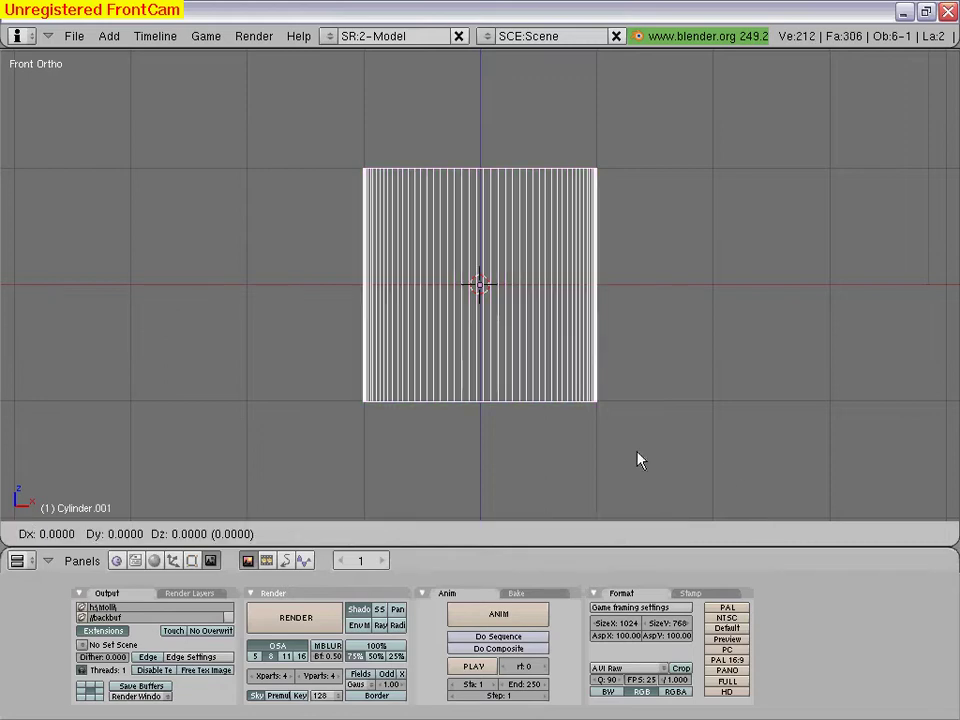
click(640, 460)
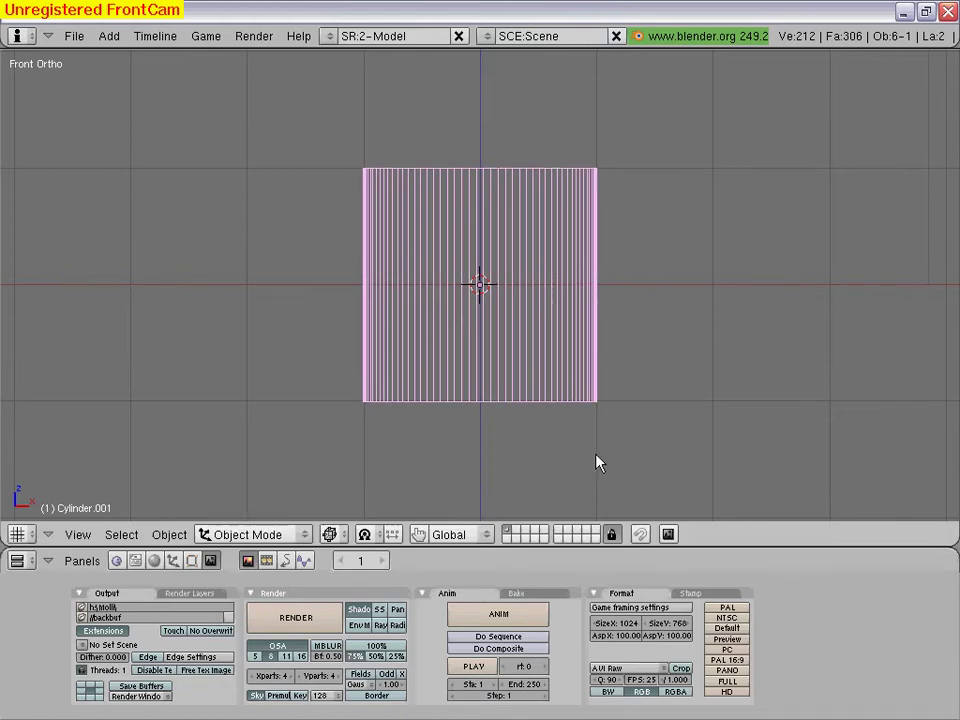
key(s)
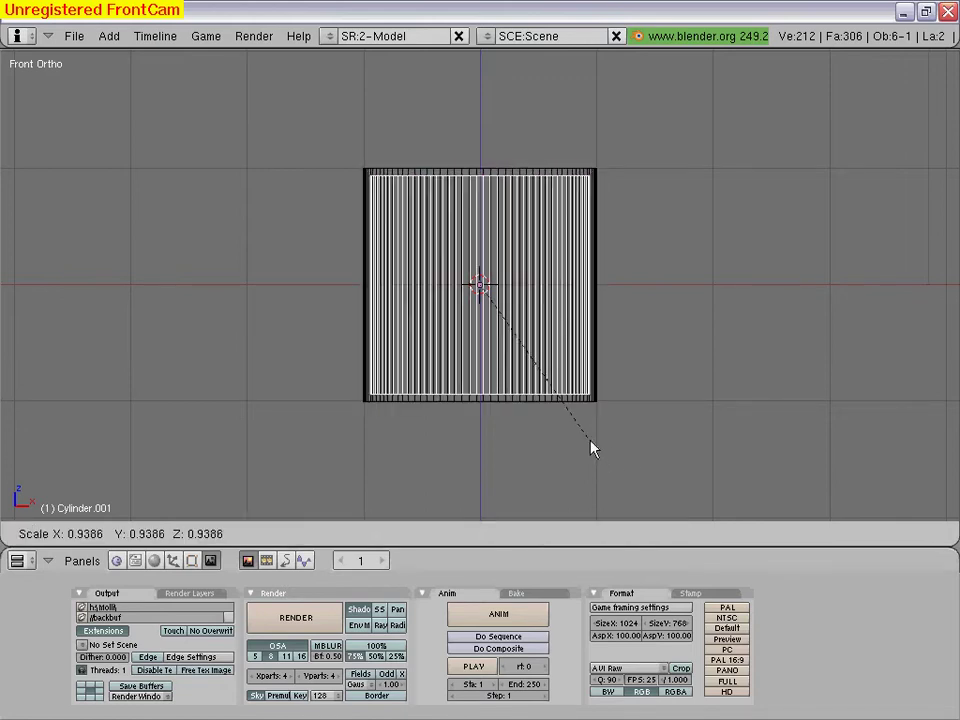
key(Escape)
key(g)
key(z)
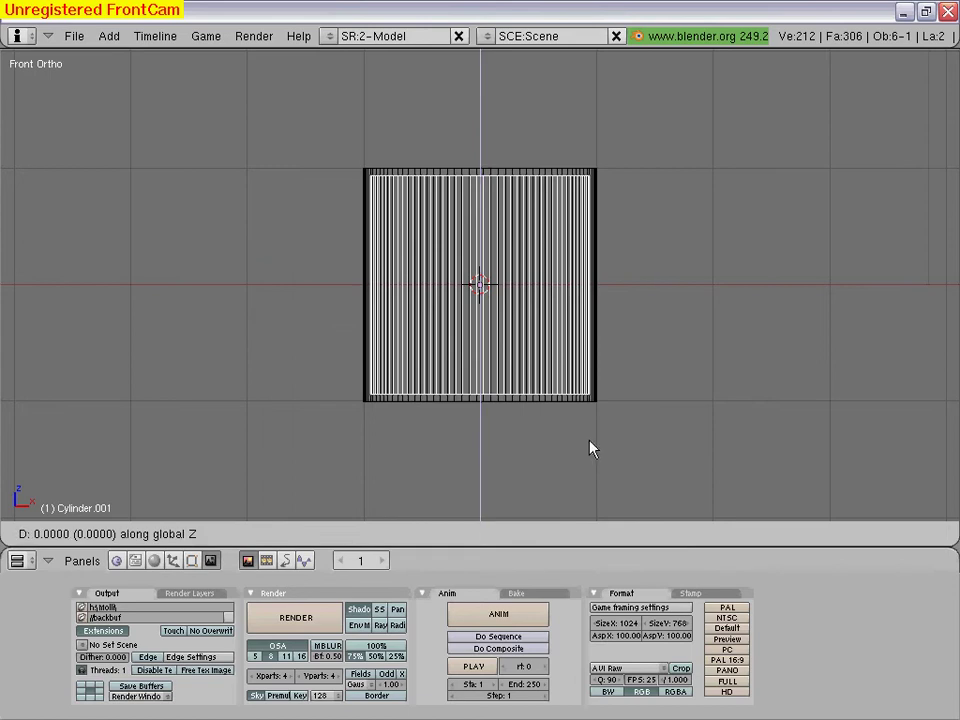
click(596, 431)
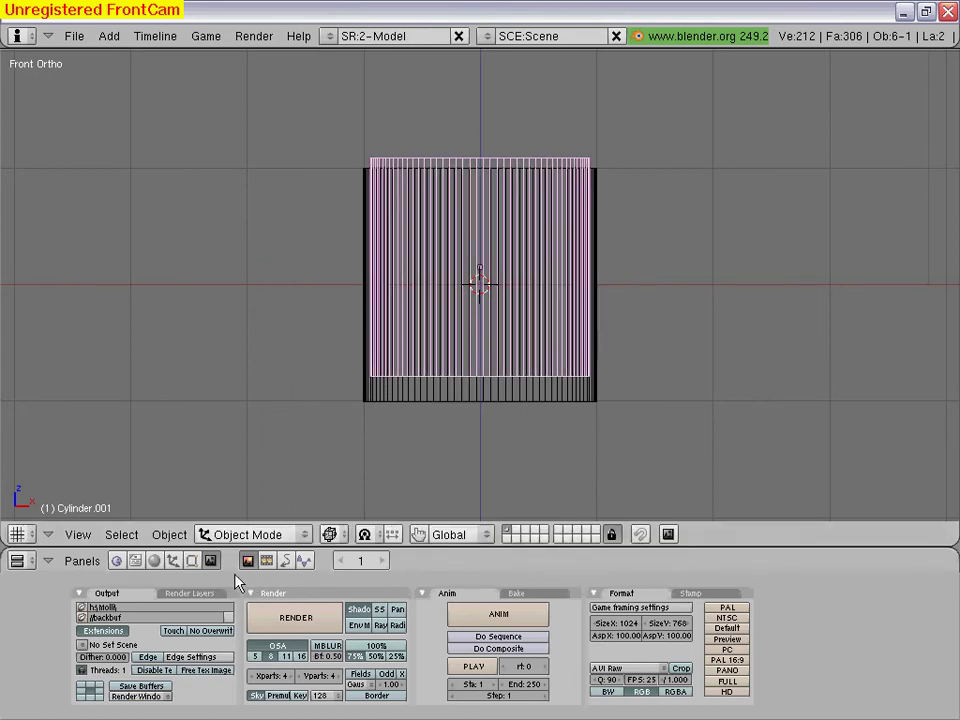
Rename the duplicate cylinder to 'c' in the Editing panel
click(195, 561)
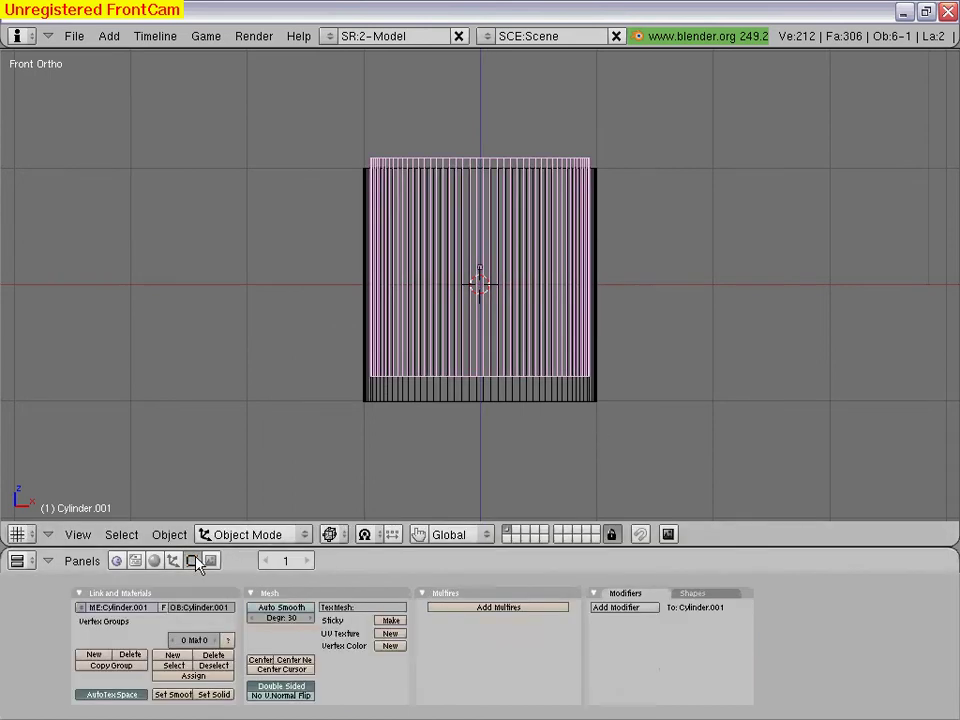
click(190, 609)
text(c)
Add a Boolean modifier set to Difference on the outer cylinder
right_click(418, 405)
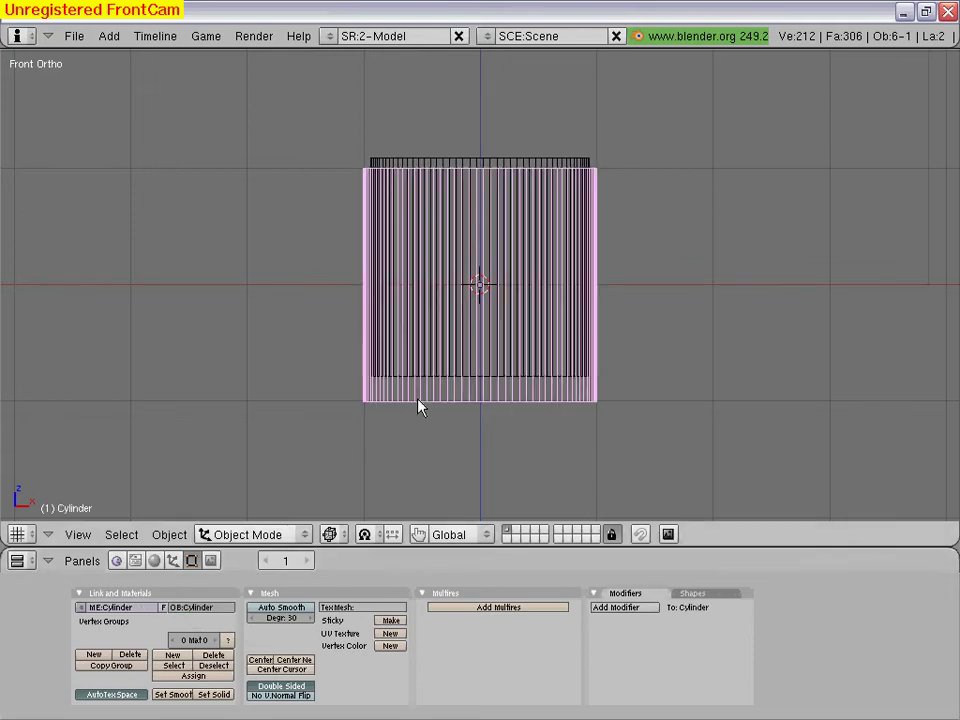
click(618, 607)
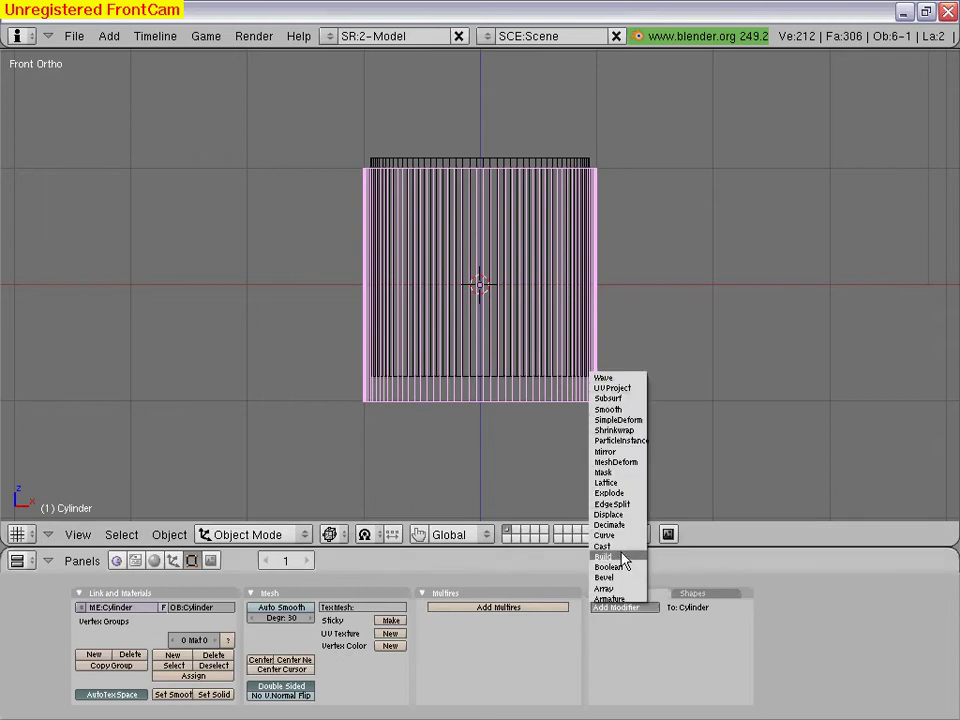
click(618, 568)
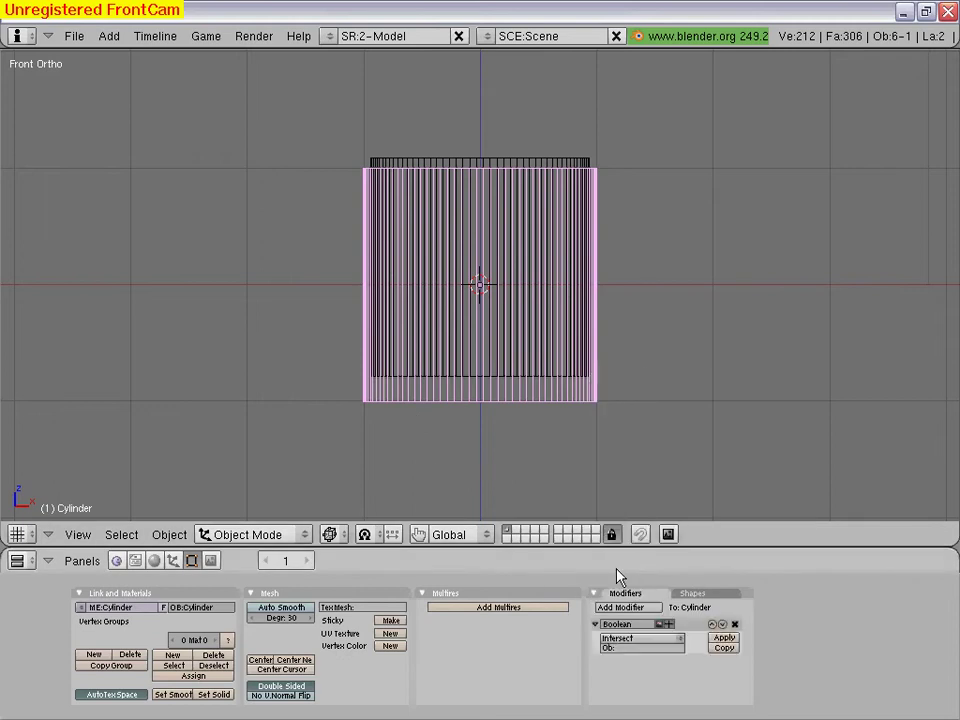
click(684, 641)
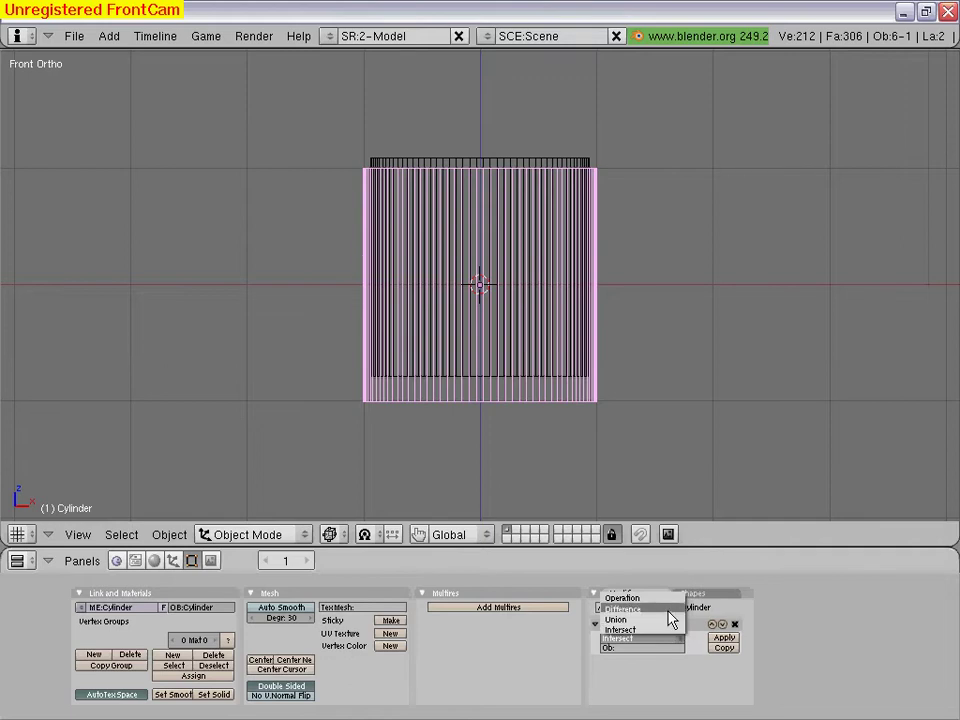
click(668, 610)
Set object c as the Boolean cutter and apply the modifier
click(635, 649)
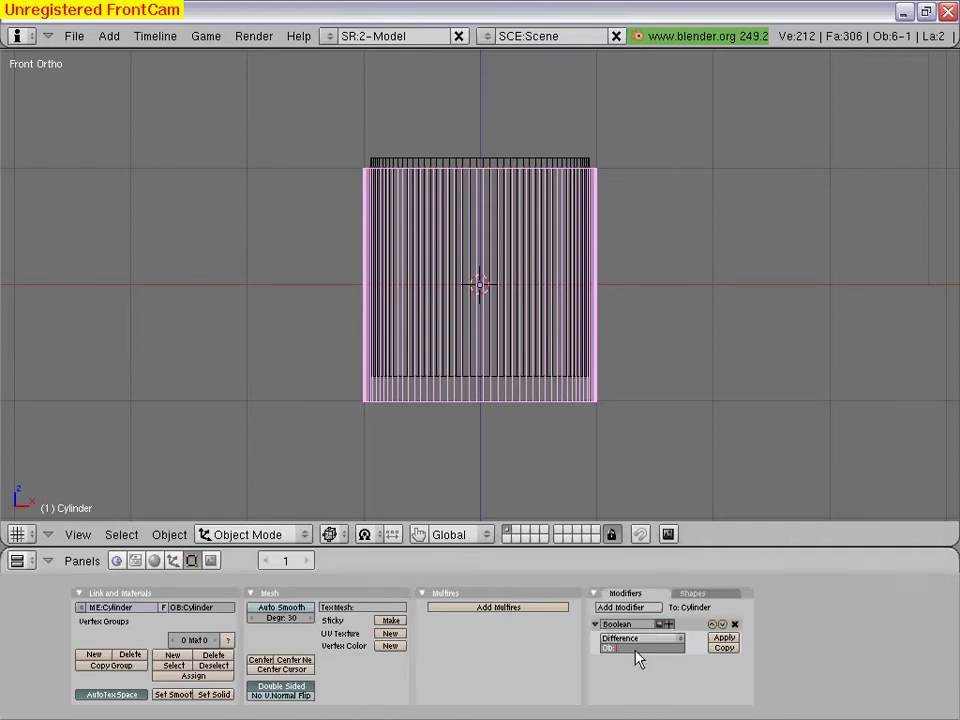
text(C)
key(Escape)
click(721, 638)
click(631, 649)
key(Return)
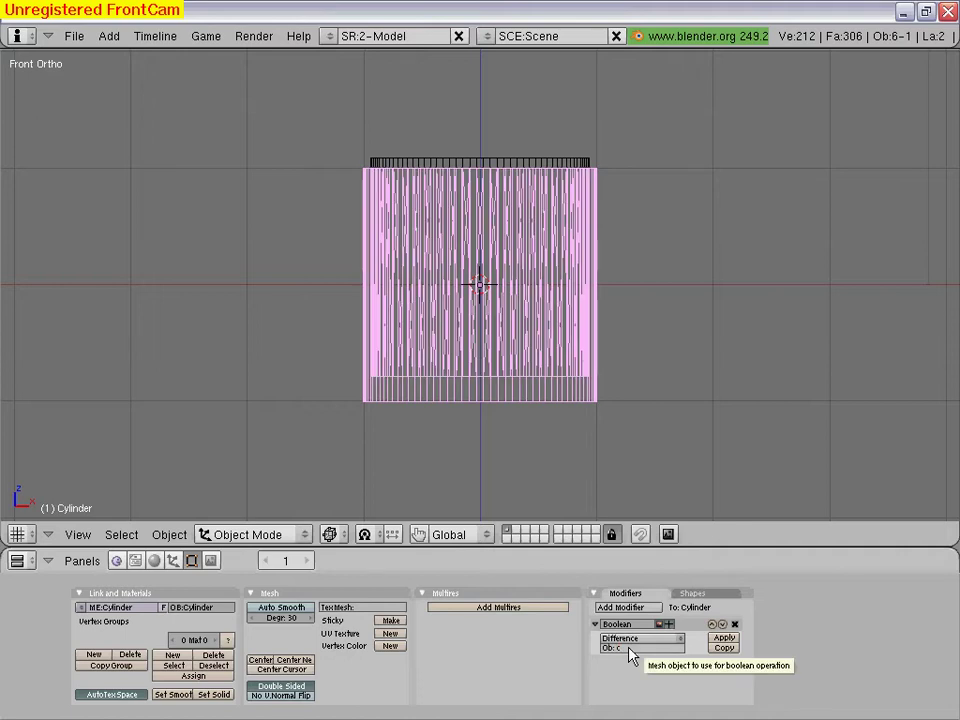
click(724, 637)
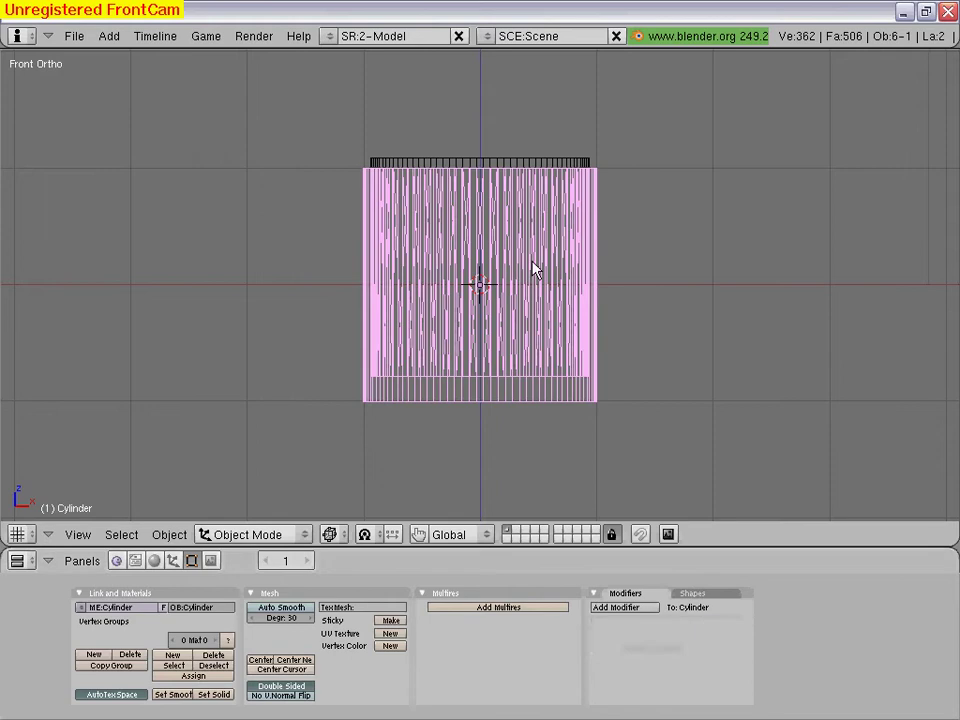
Delete the inner object c
right_click(492, 168)
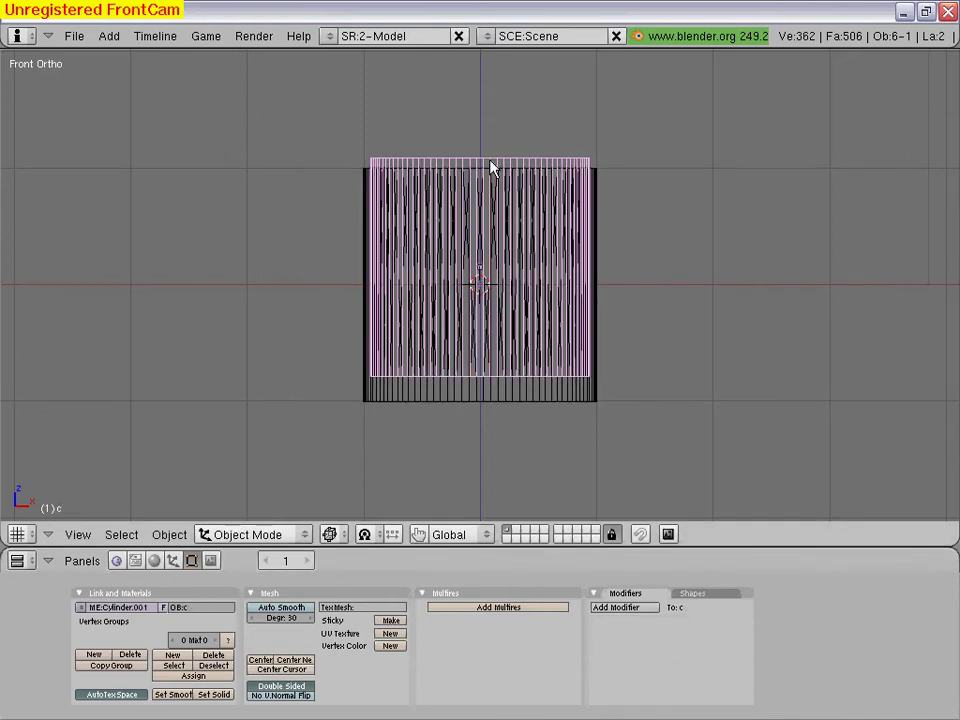
key(x)
click(491, 162)
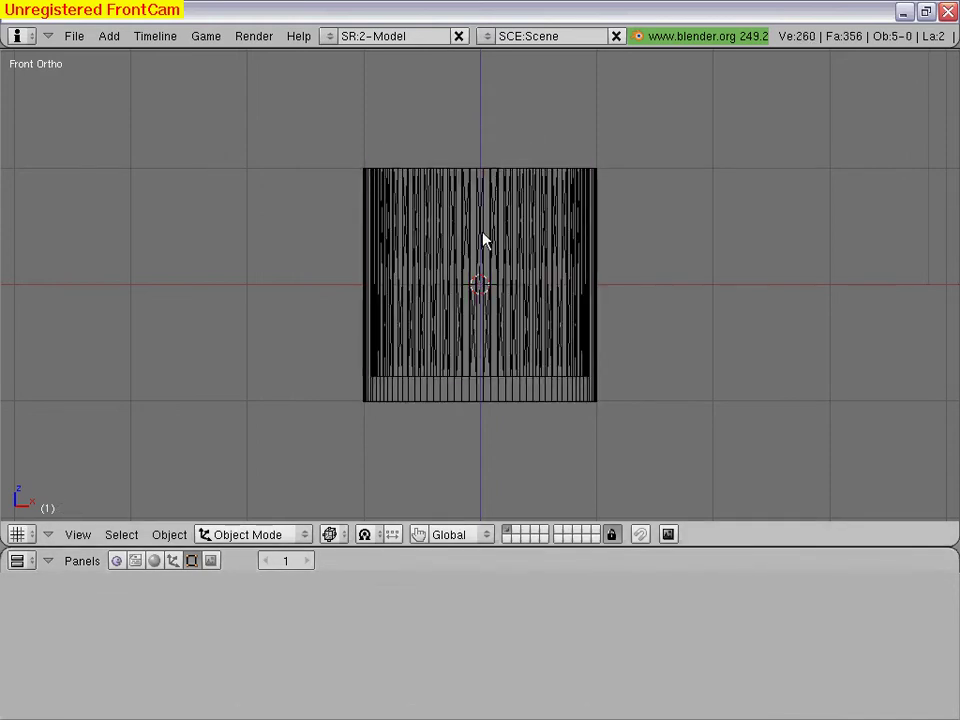
Add a subdivision-2 icosphere to the scene
right_click(371, 405)
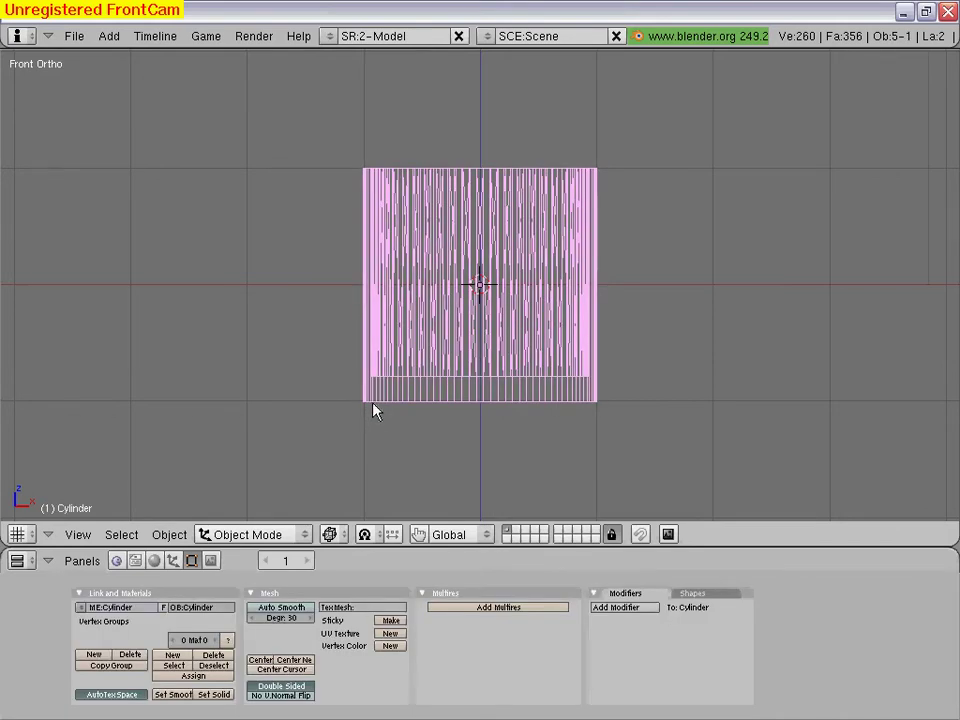
right_click(373, 407)
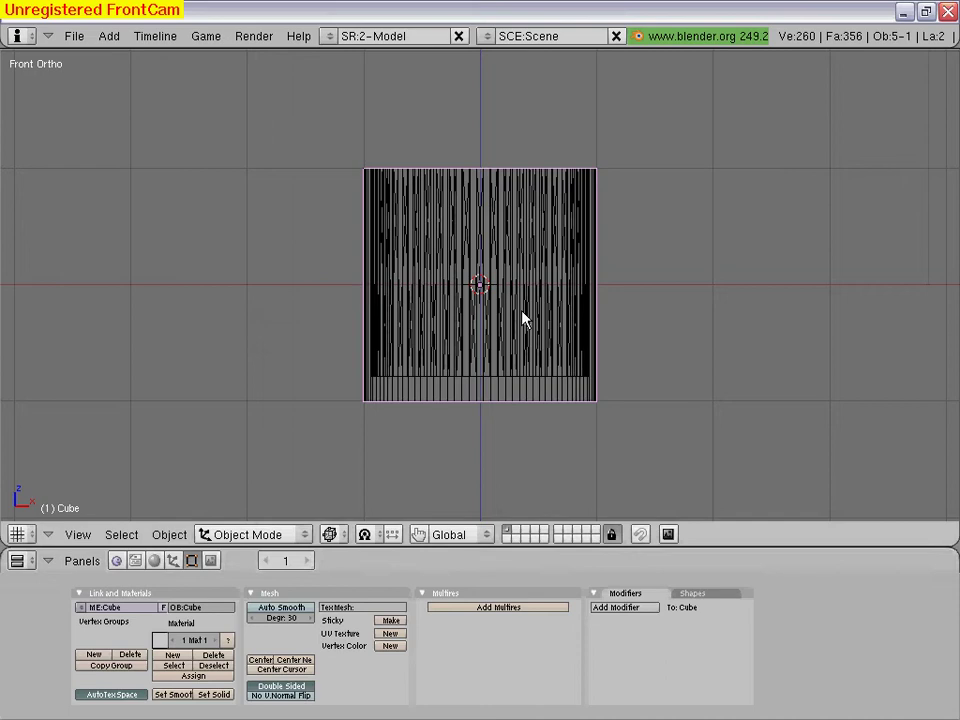
key(space)
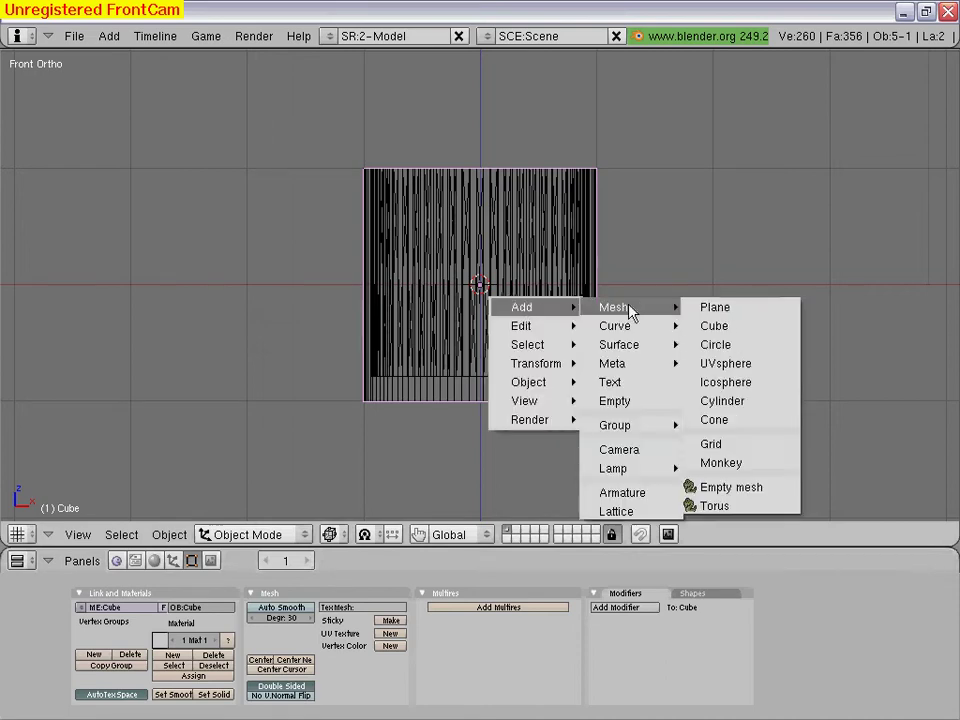
click(727, 385)
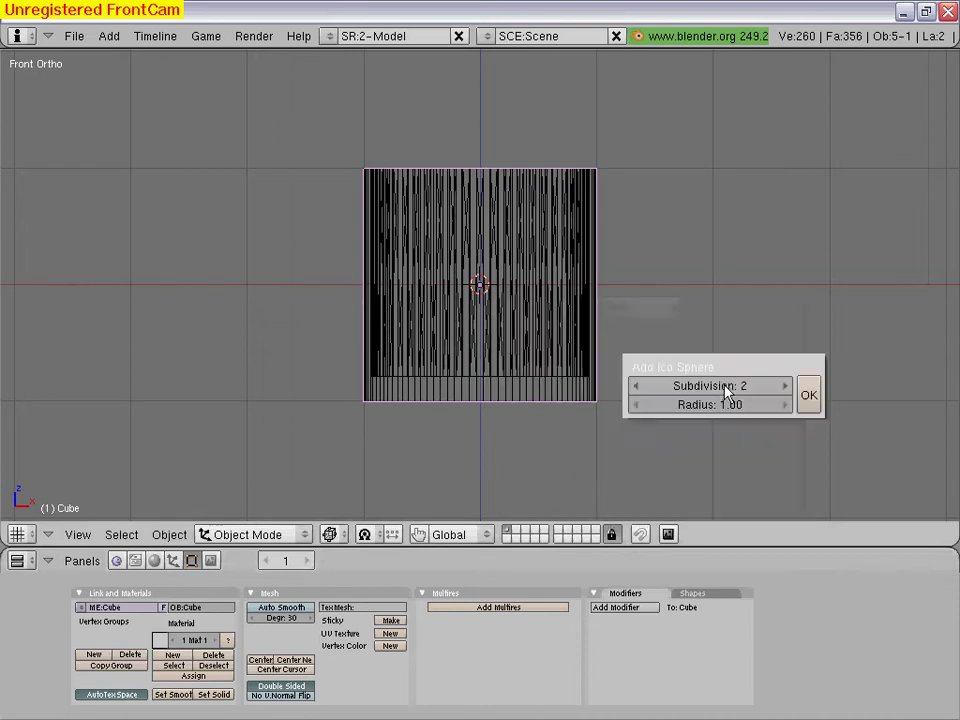
click(807, 394)
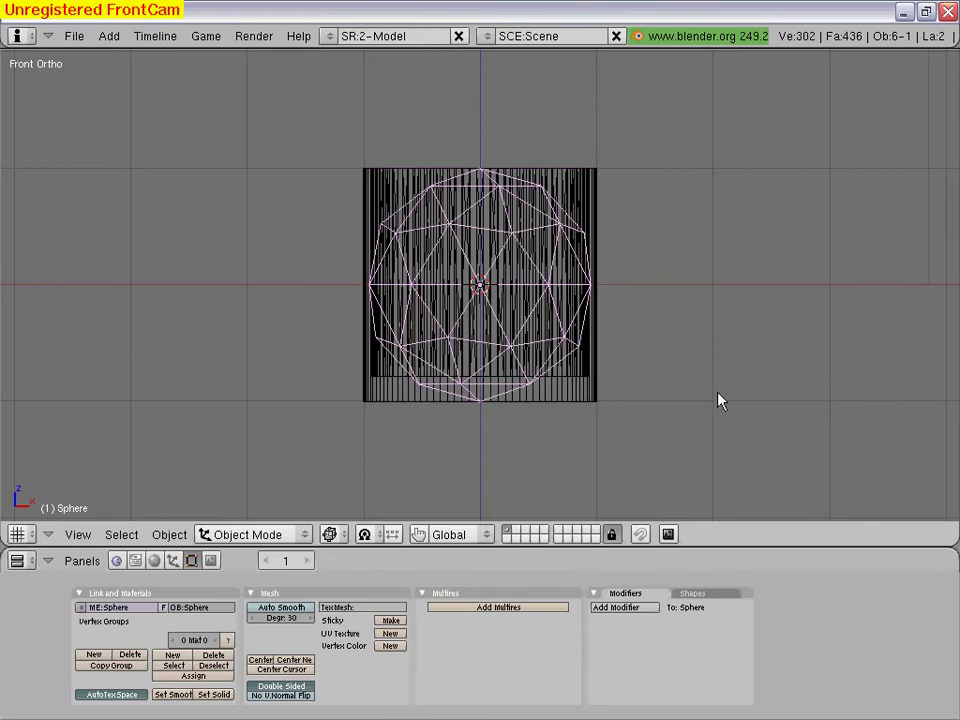
Scale the icosphere to about 0.22 and raise it about 0.78 near the cup's top
key(s)
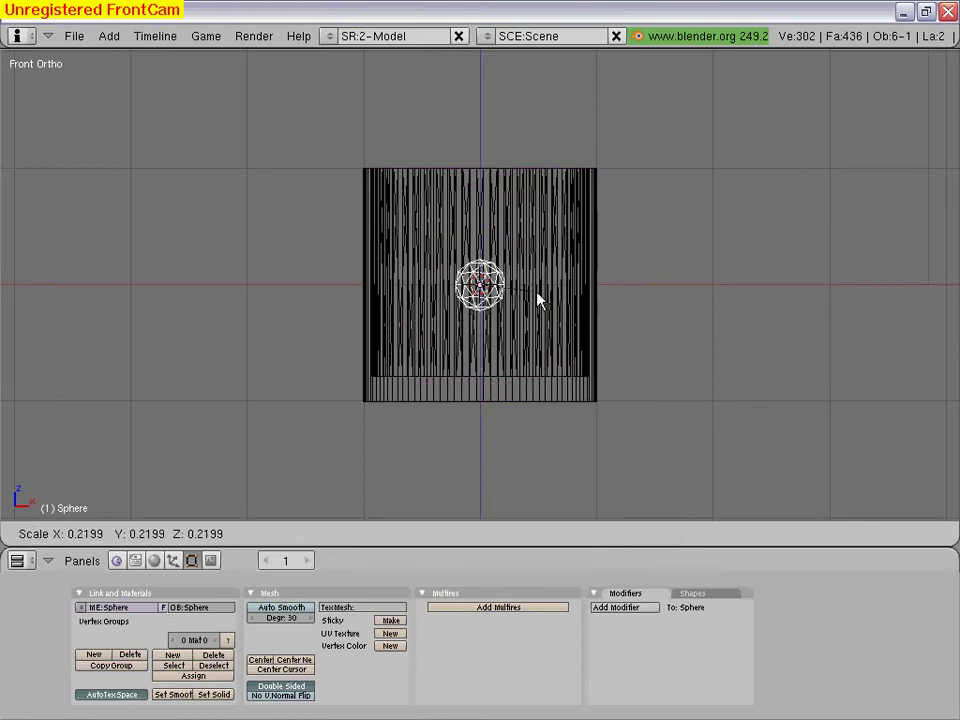
click(534, 291)
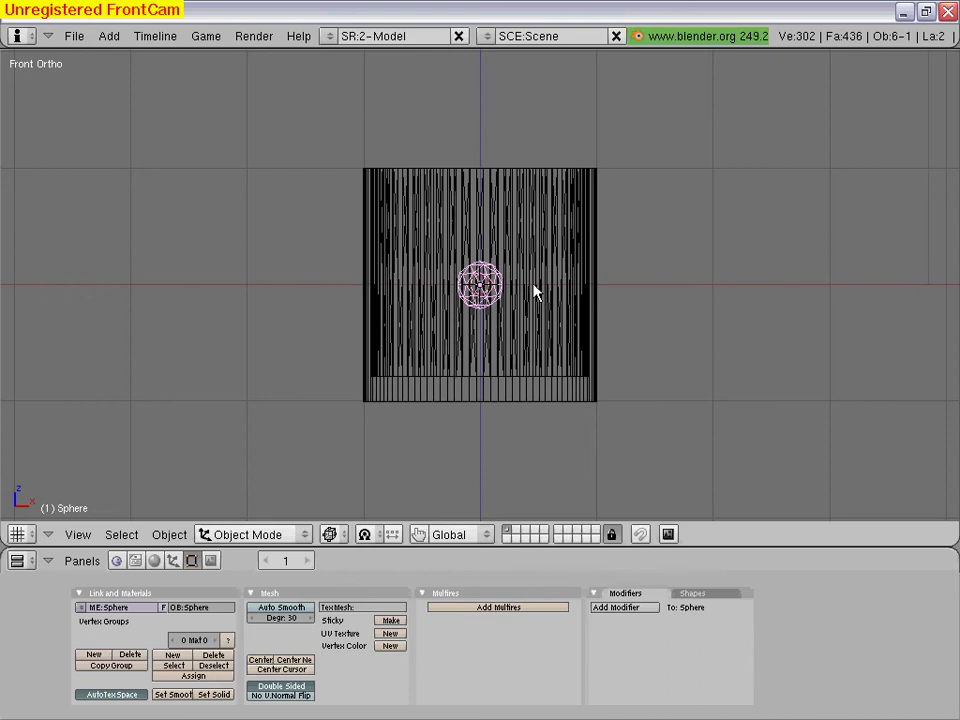
key(g)
key(z)
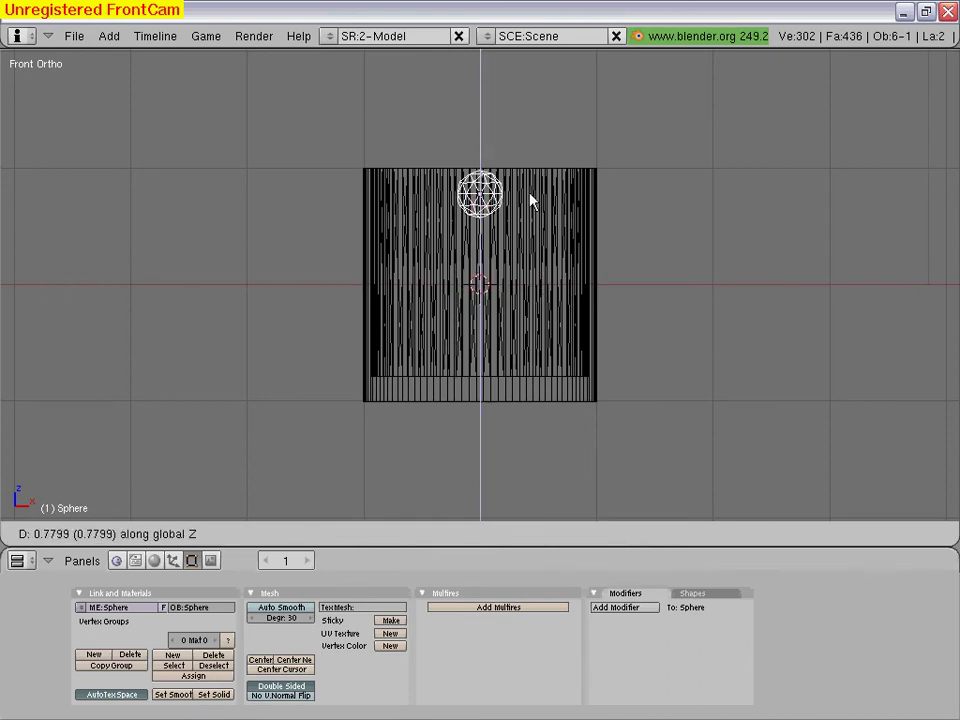
click(530, 200)
click(362, 411)
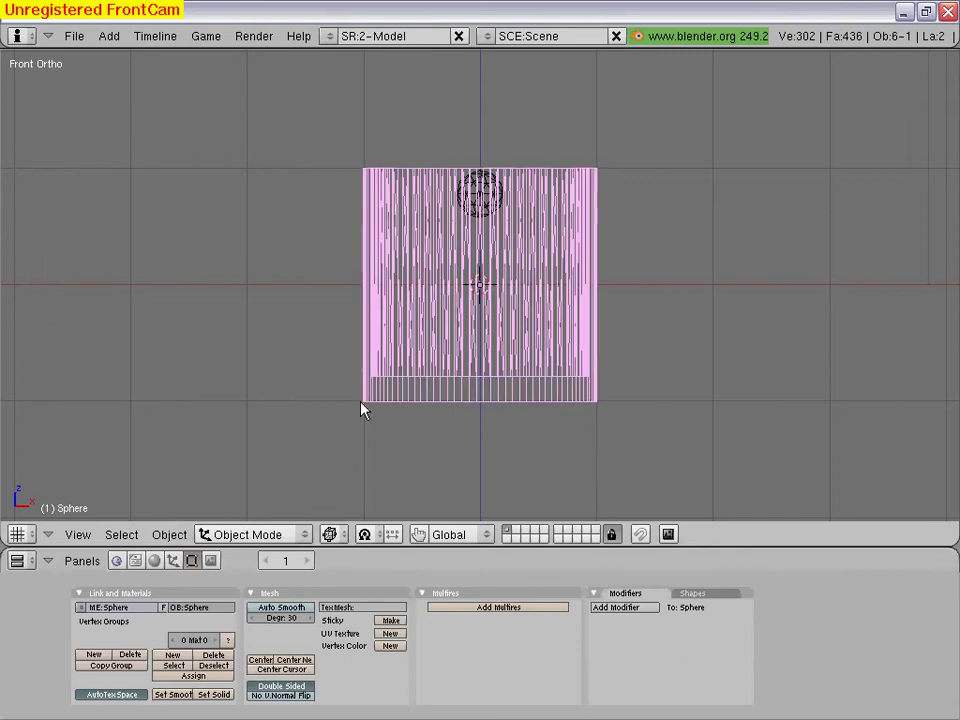
click(366, 410)
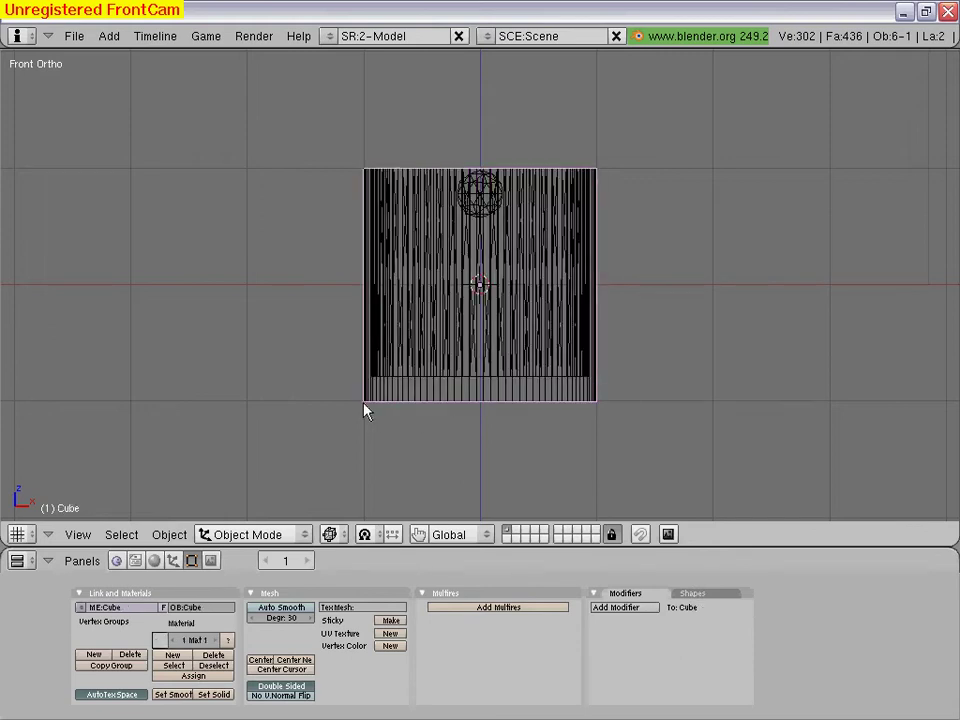
Enable Fluid physics on the outer cube and make it the Domain
click(172, 561)
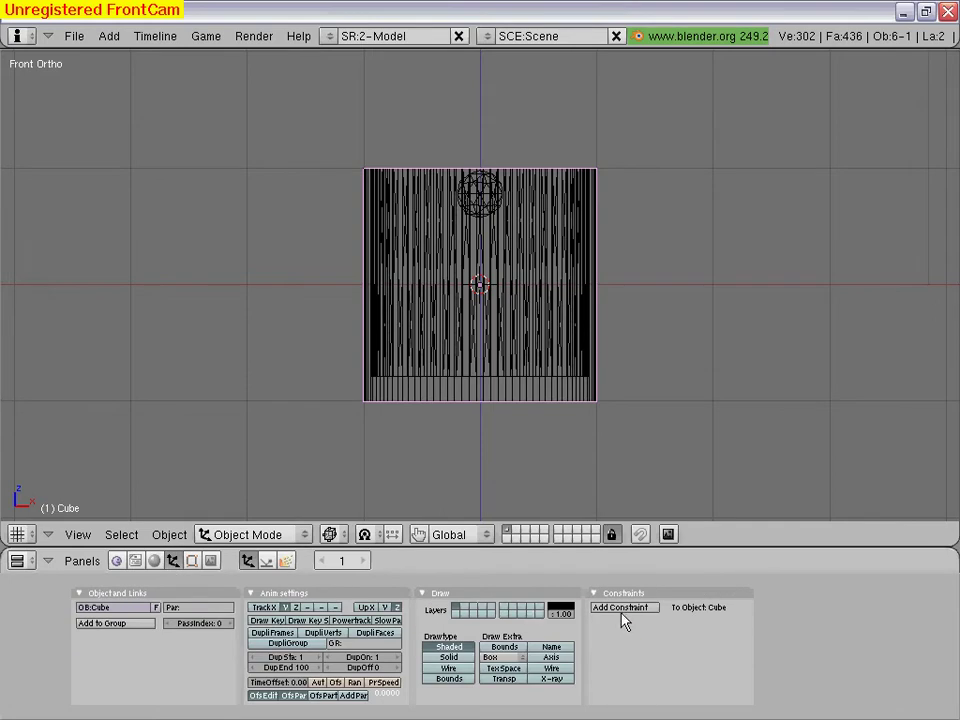
click(267, 562)
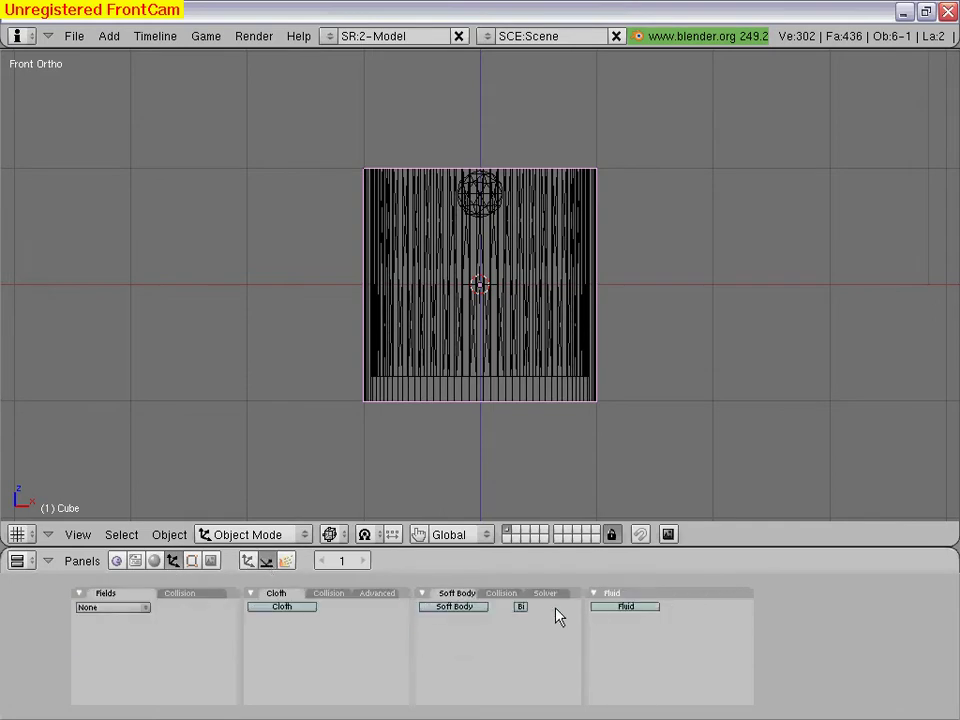
click(616, 608)
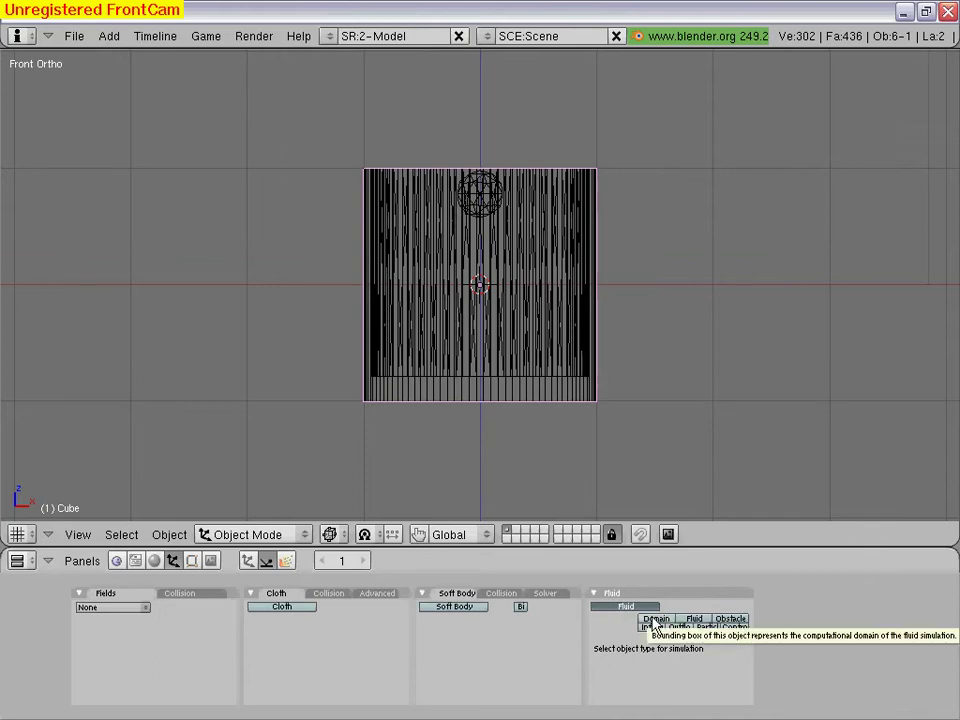
click(653, 619)
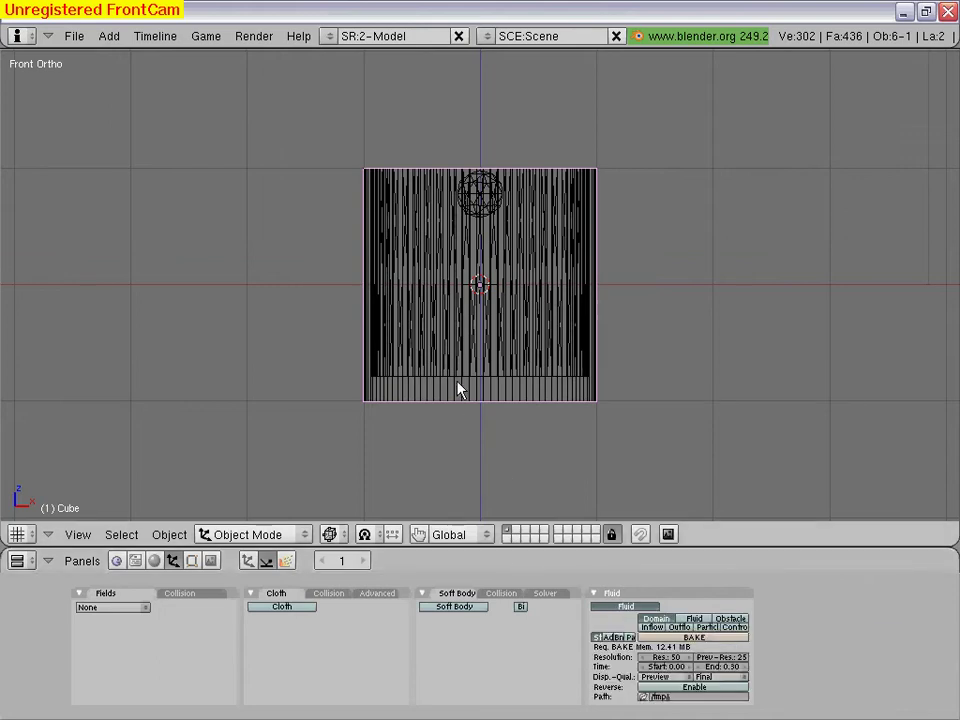
Enable Fluid on the small sphere and set it as Inflow
right_click(476, 205)
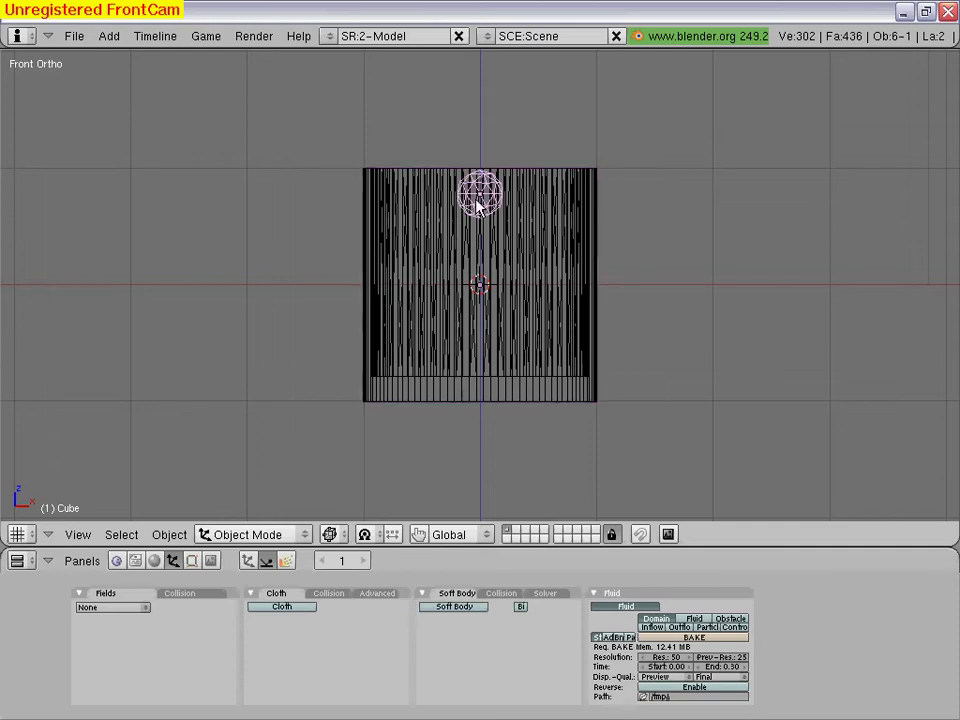
click(627, 608)
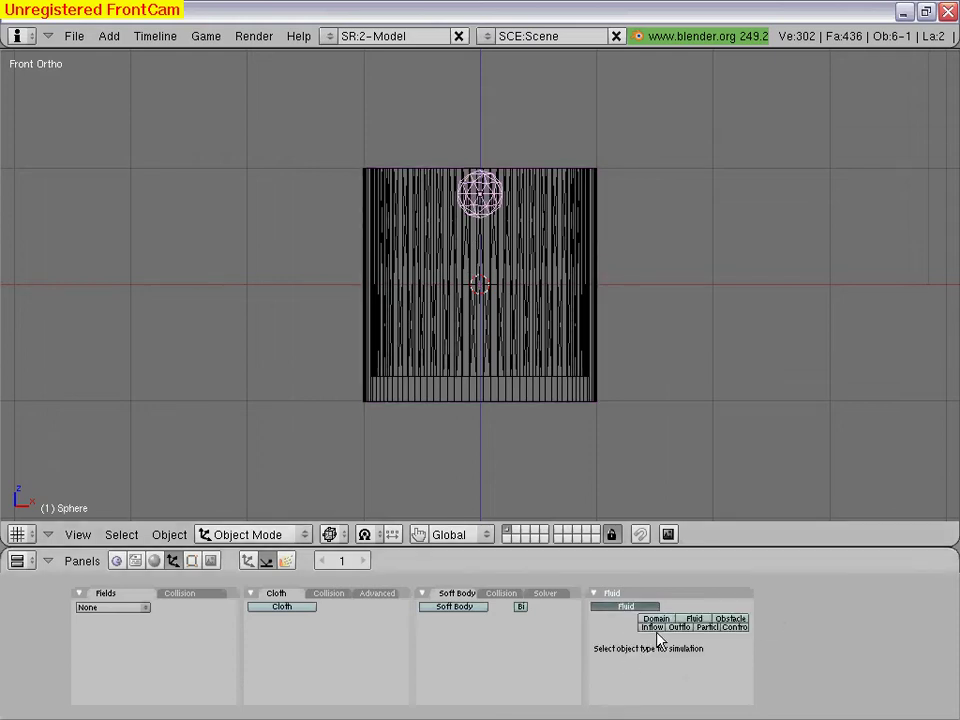
click(653, 628)
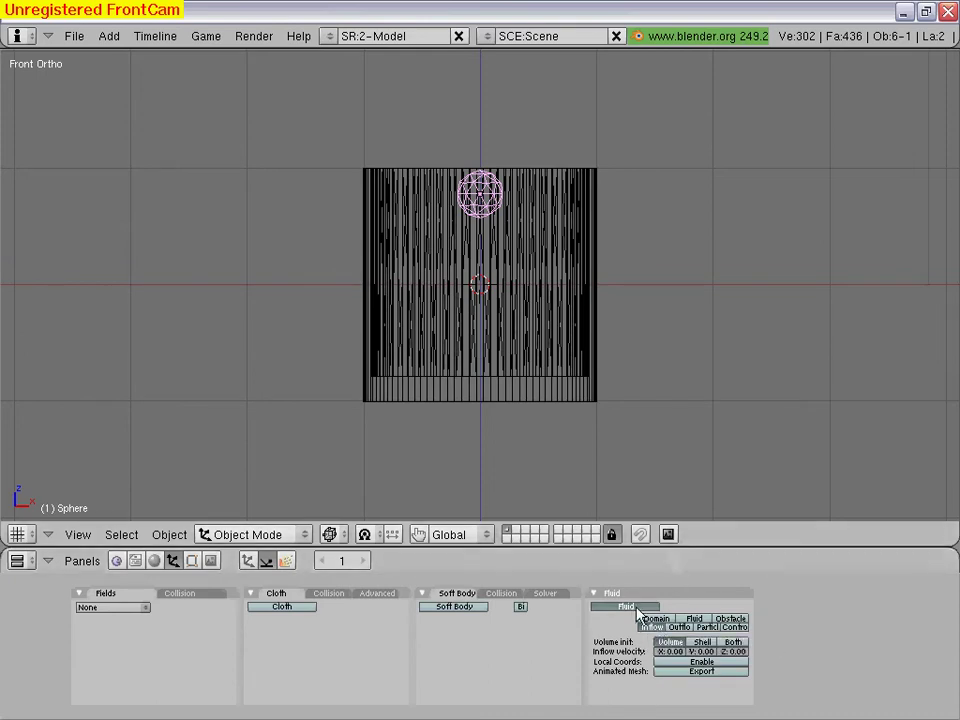
Set the sphere's inflow velocity Z to -0.20 so fluid emits downward
key(ctrl+Up)
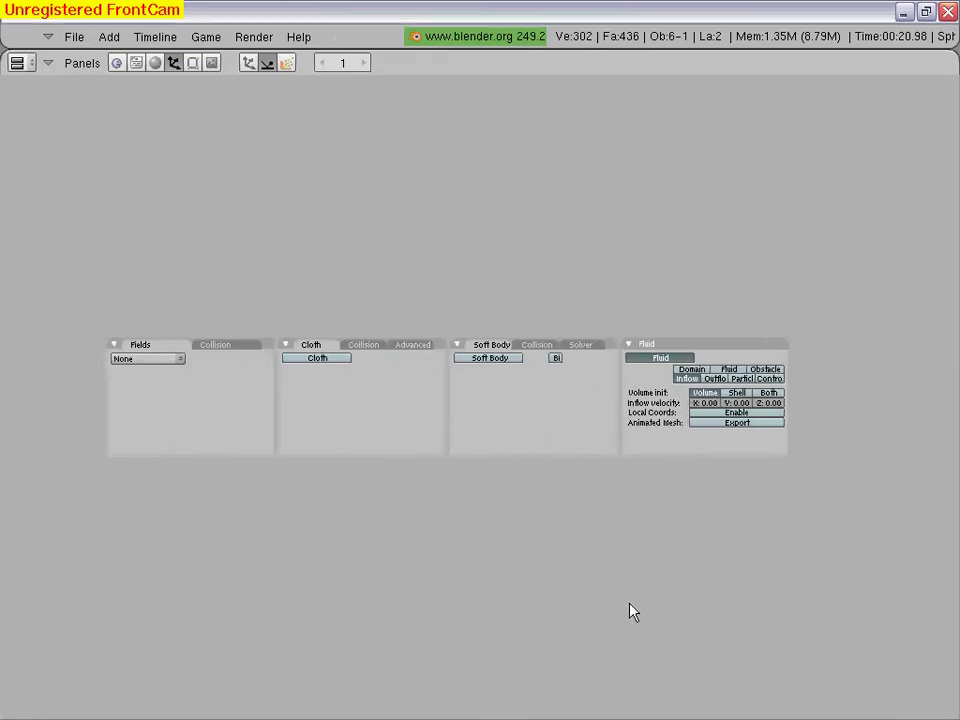
key(KP_Add)
key(KP_Add)
key(KP_Add)
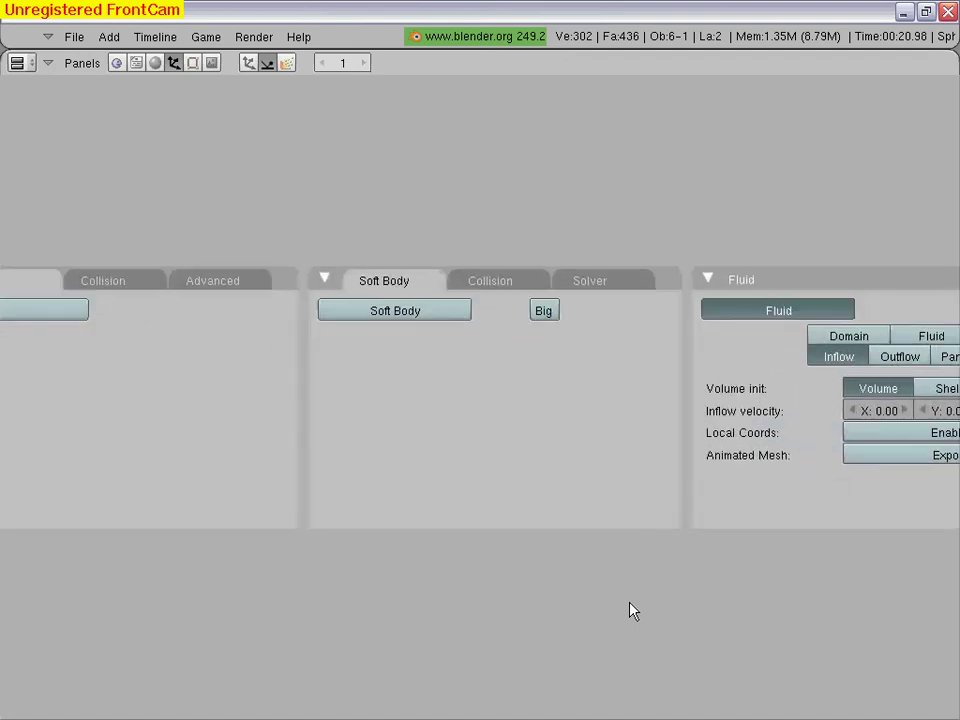
middle_drag(631, 609, 330, 611)
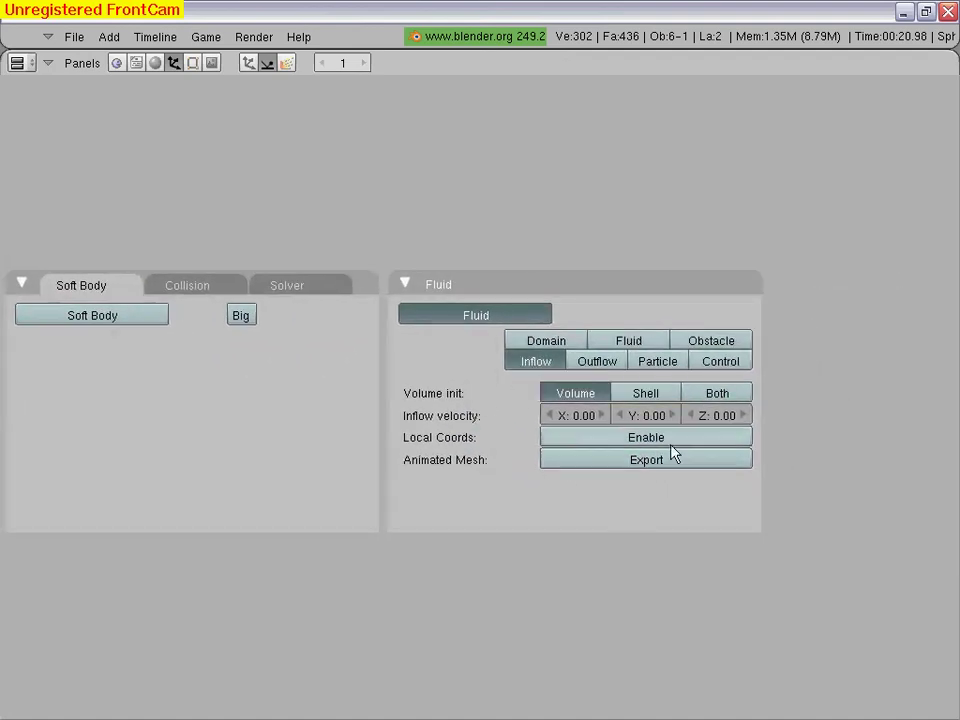
click(691, 416)
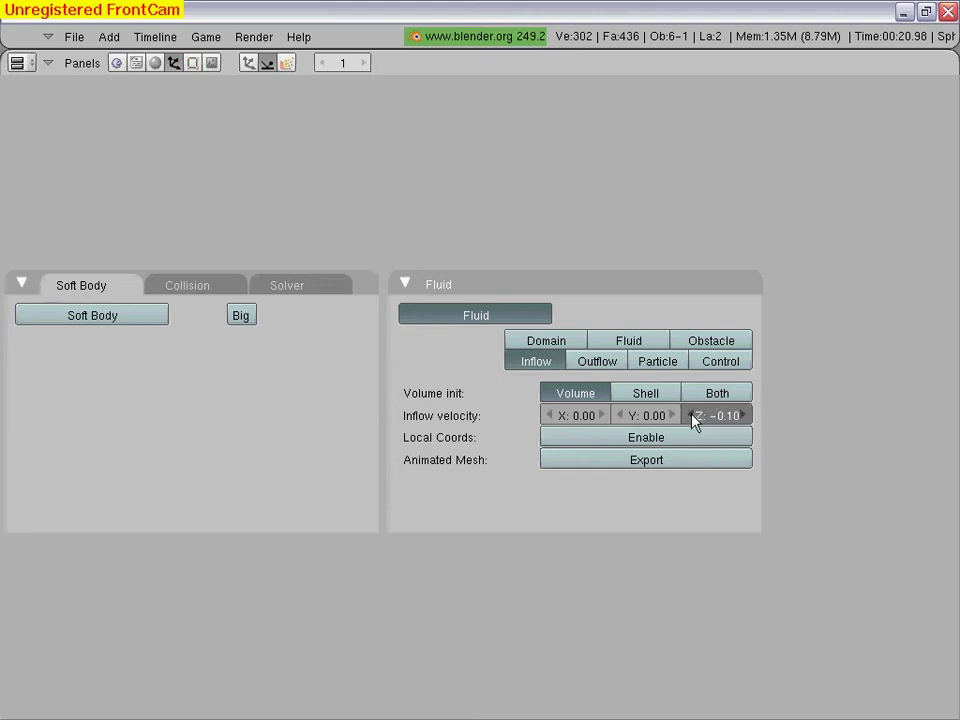
click(691, 416)
Make the hollow cylinder a fluid Obstacle with Volume init set to Both
key(ctrl+Down)
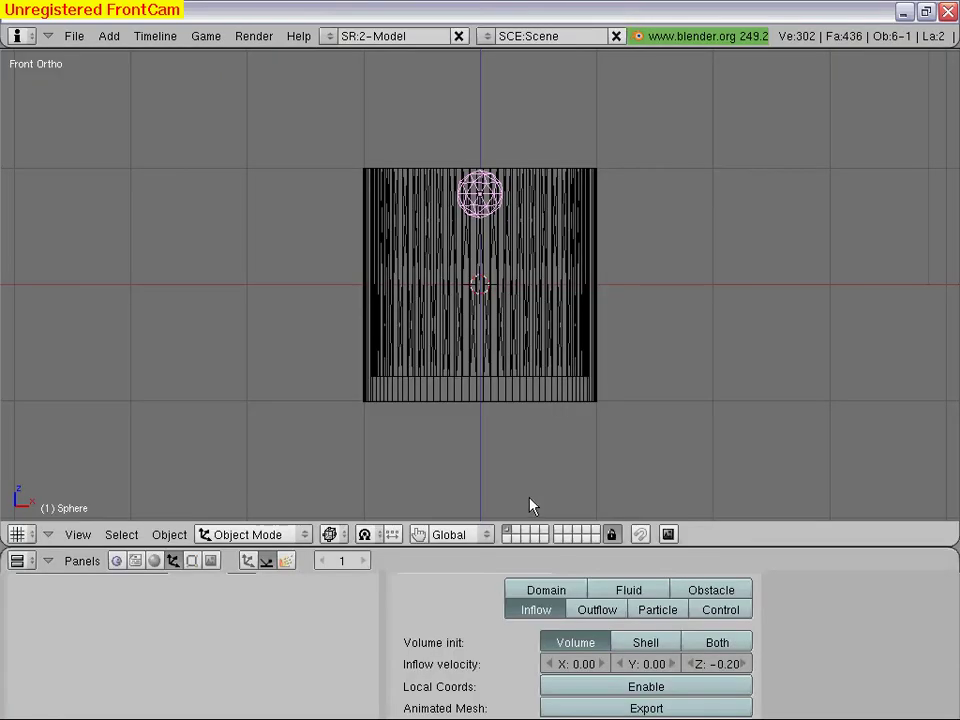
right_click(430, 348)
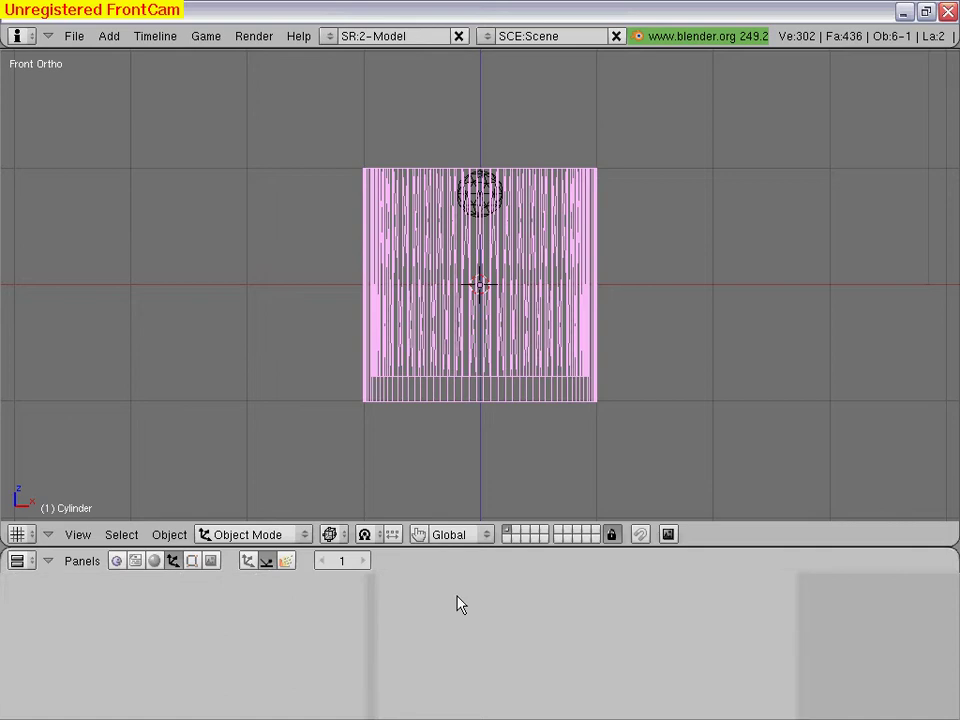
click(537, 594)
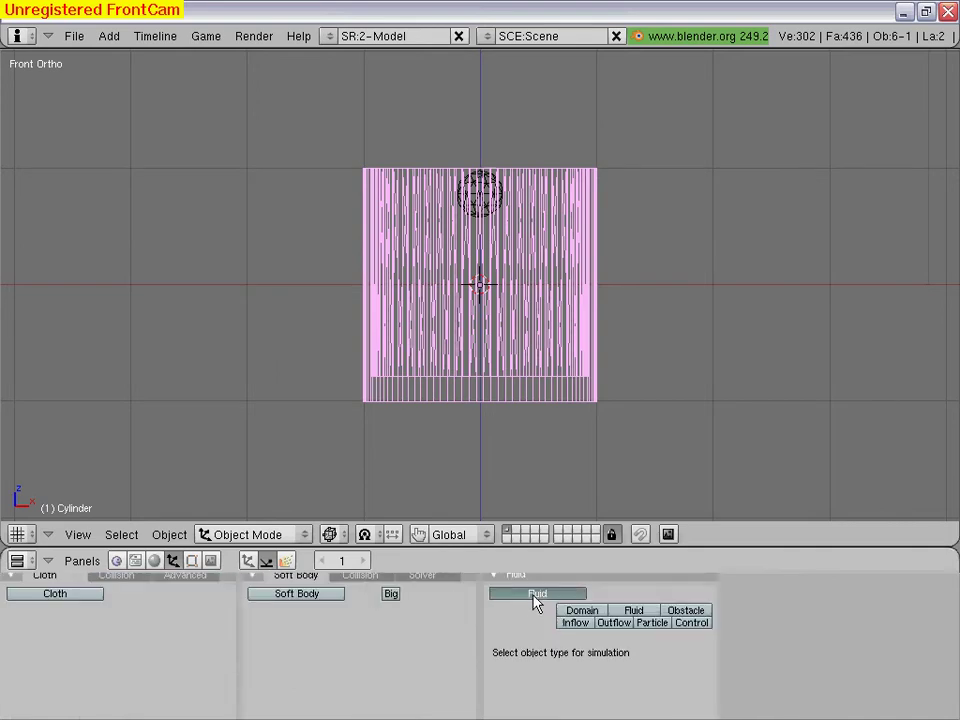
click(686, 610)
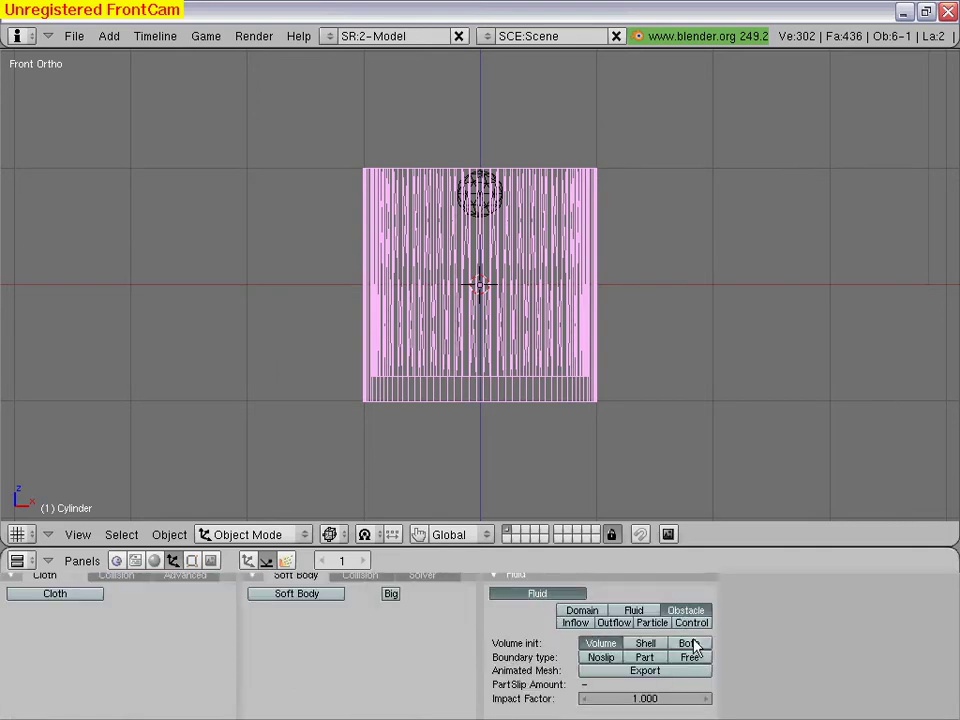
click(691, 644)
Set the domain cube's advanced Realworld-size to 0.002
right_click(390, 405)
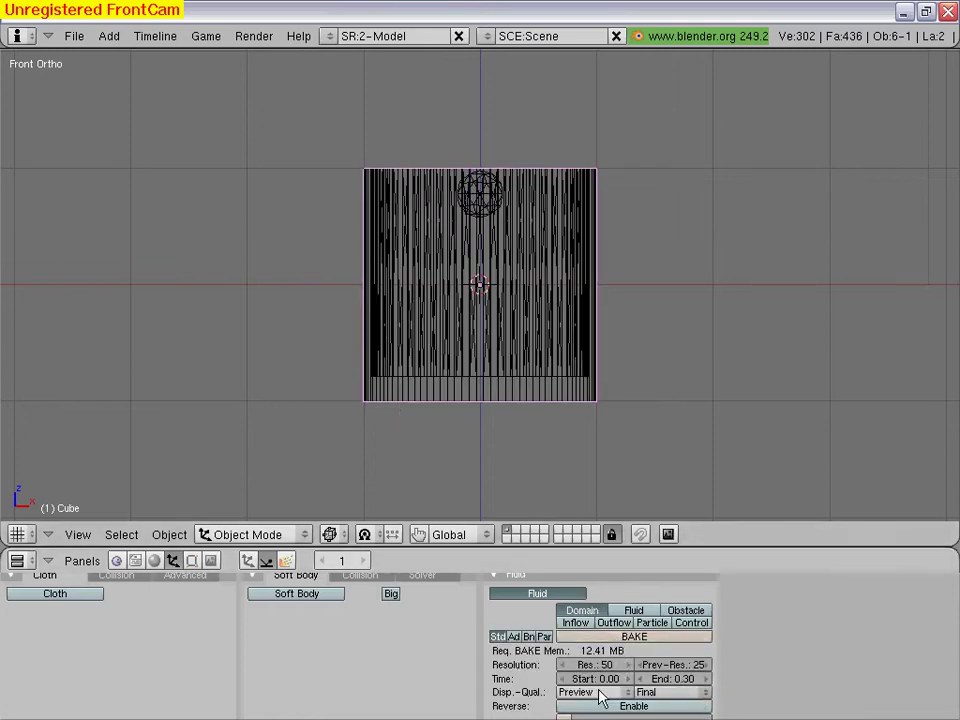
click(514, 637)
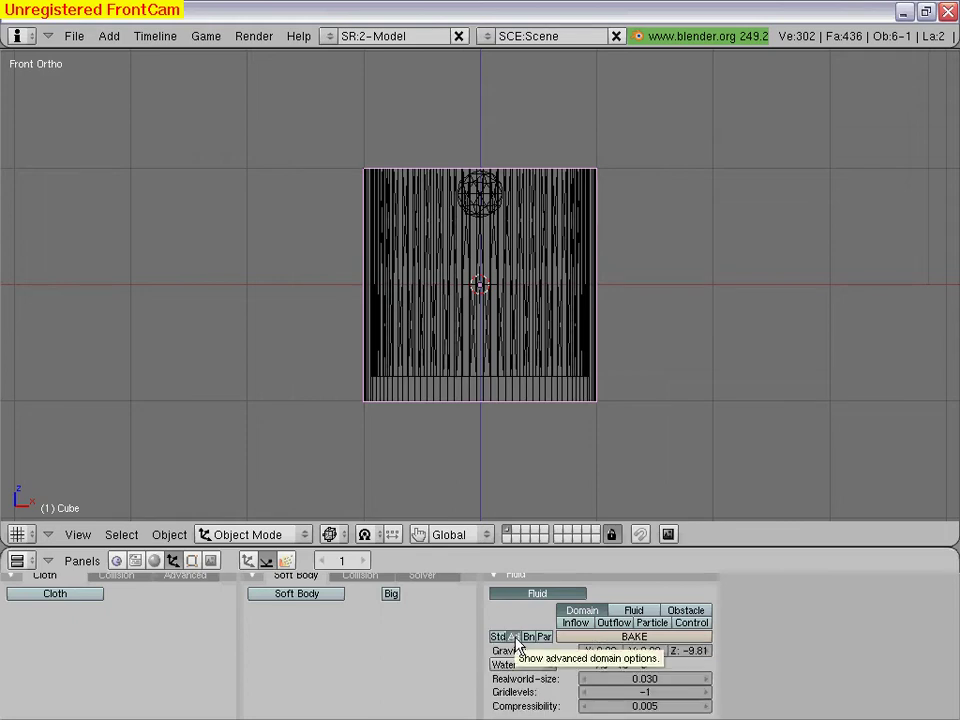
drag(645, 684, 607, 684)
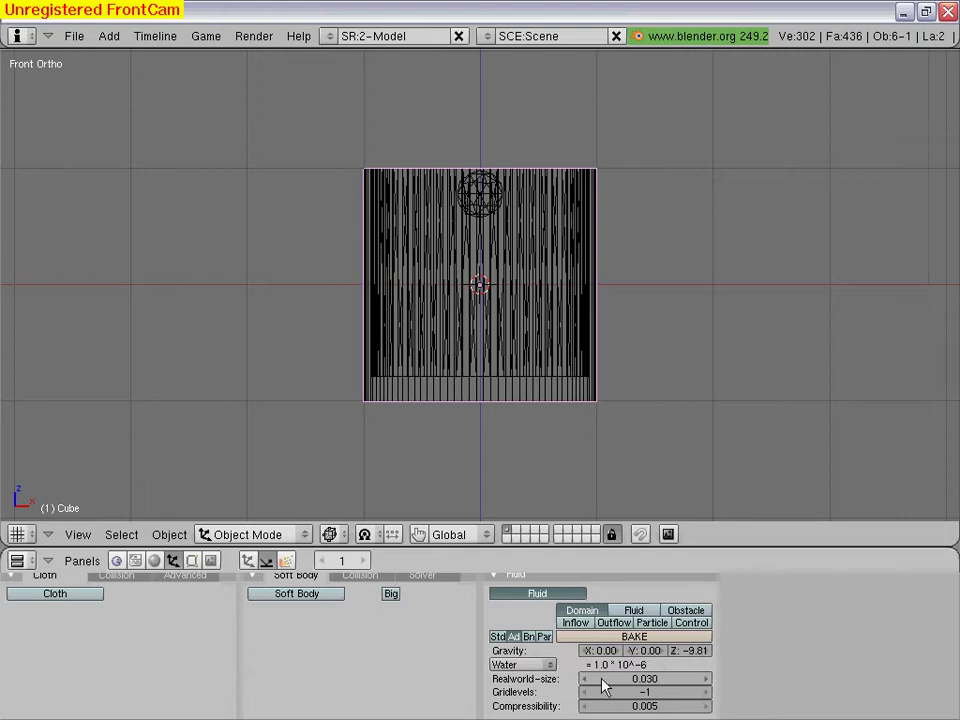
click(668, 682)
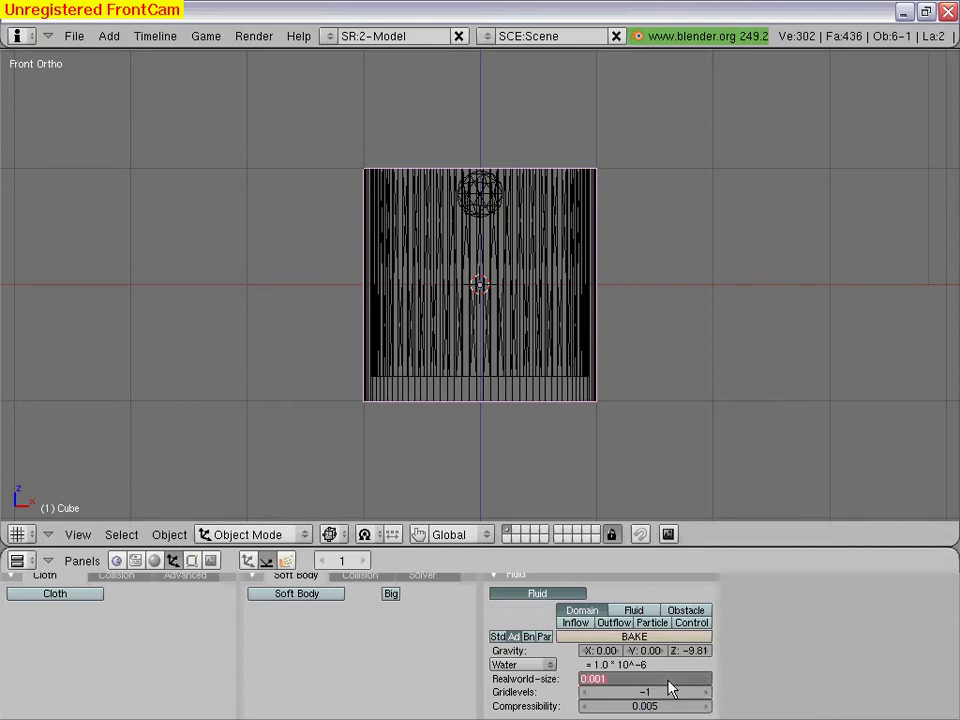
text(0.002)
key(Return)
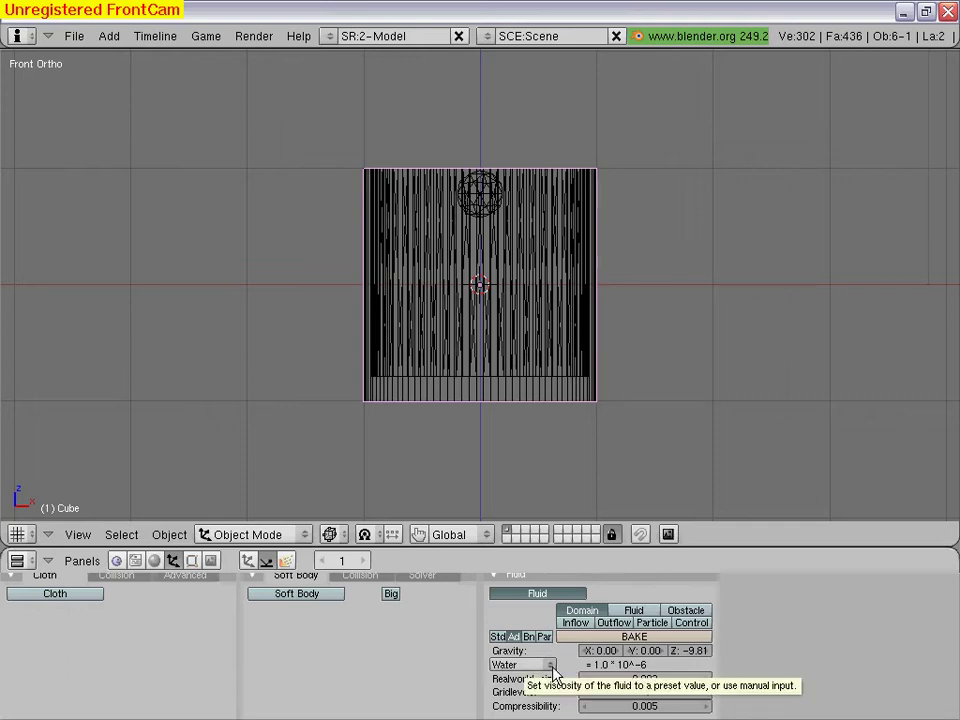
Set the domain's display quality to Final in the standard settings
click(494, 637)
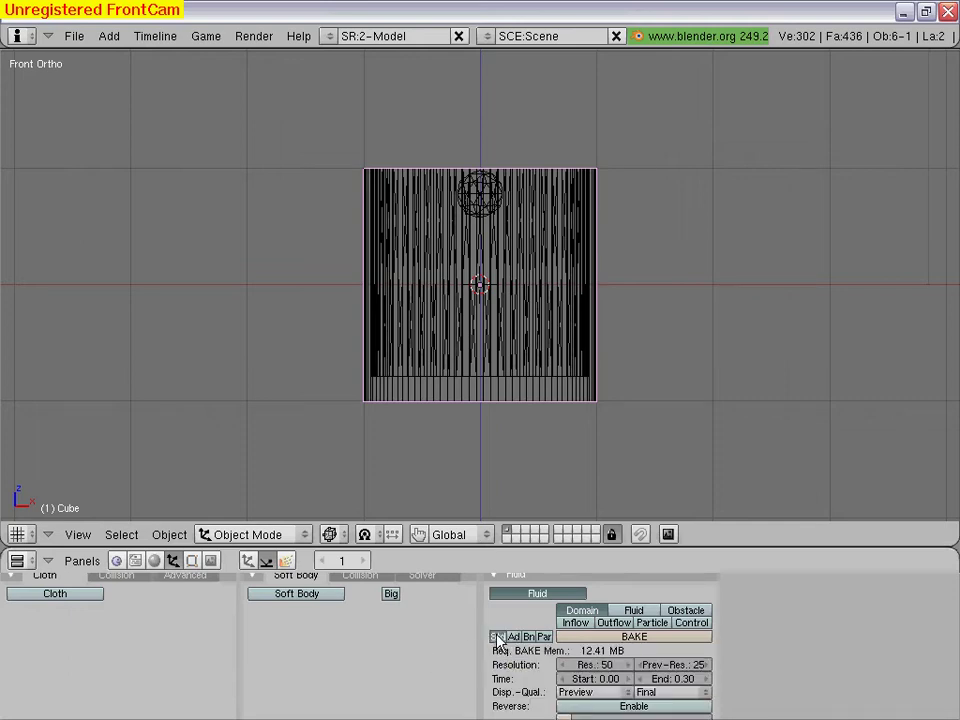
click(630, 694)
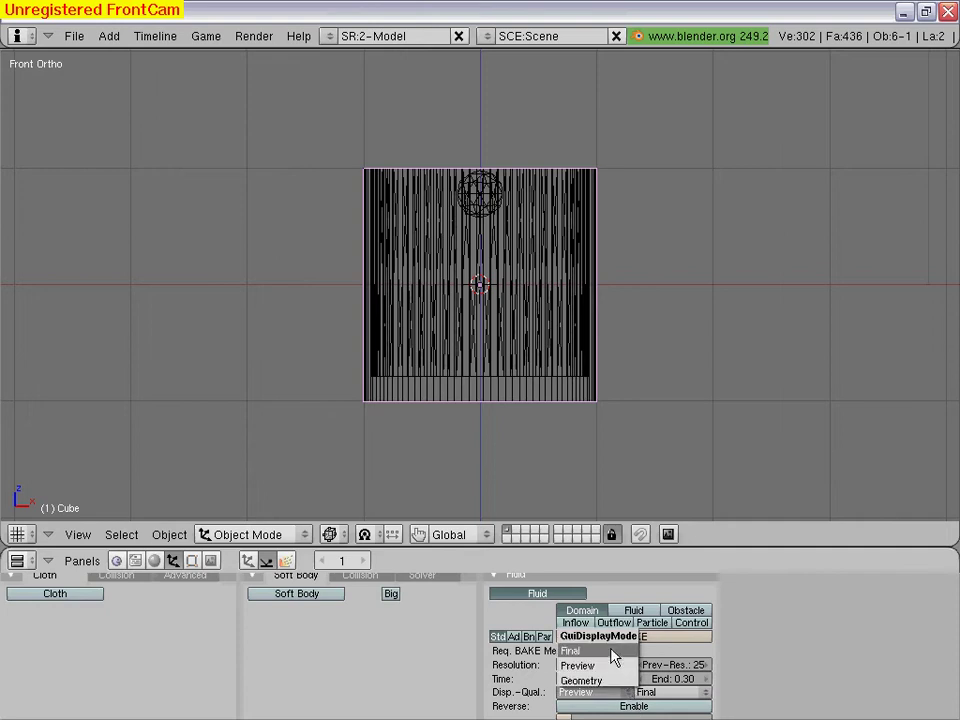
click(612, 651)
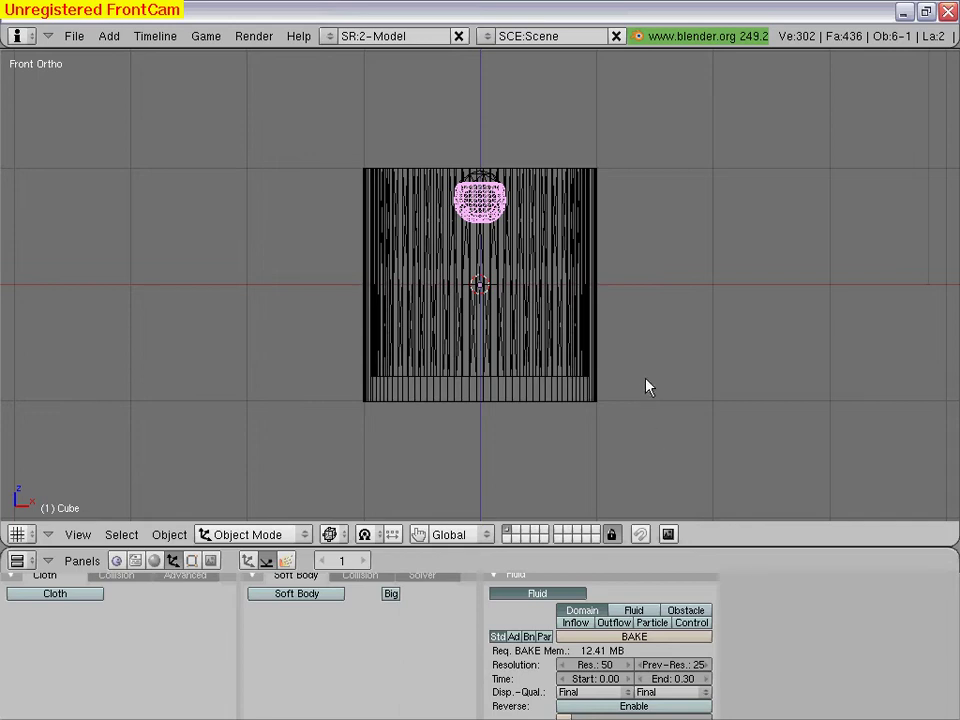
Start the fluid bake and cancel it at frame 177 of 250
click(620, 636)
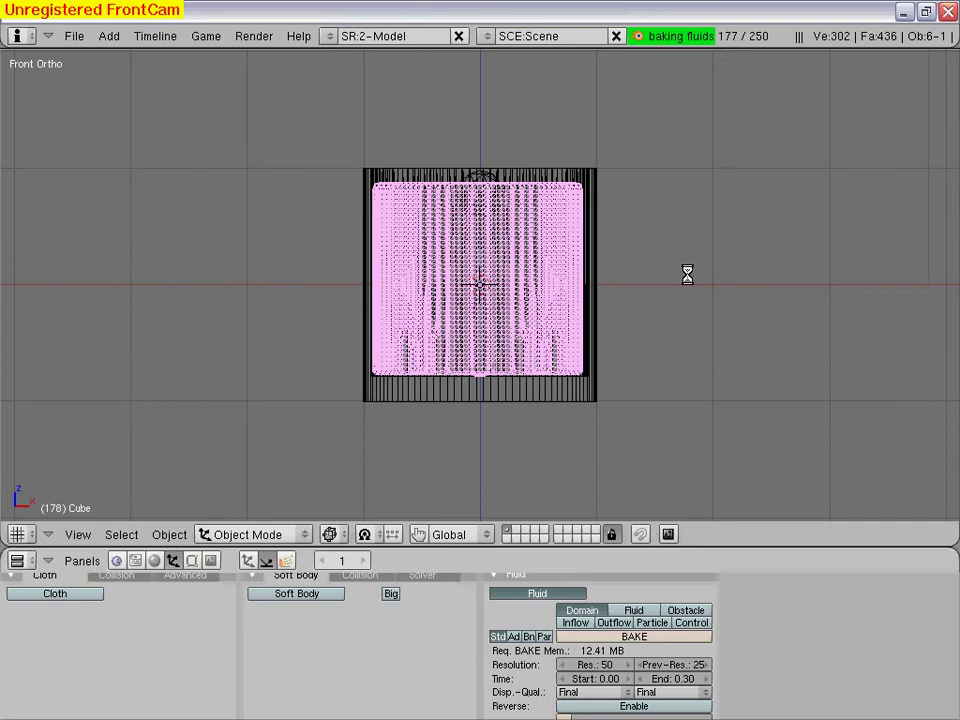
key(Escape)
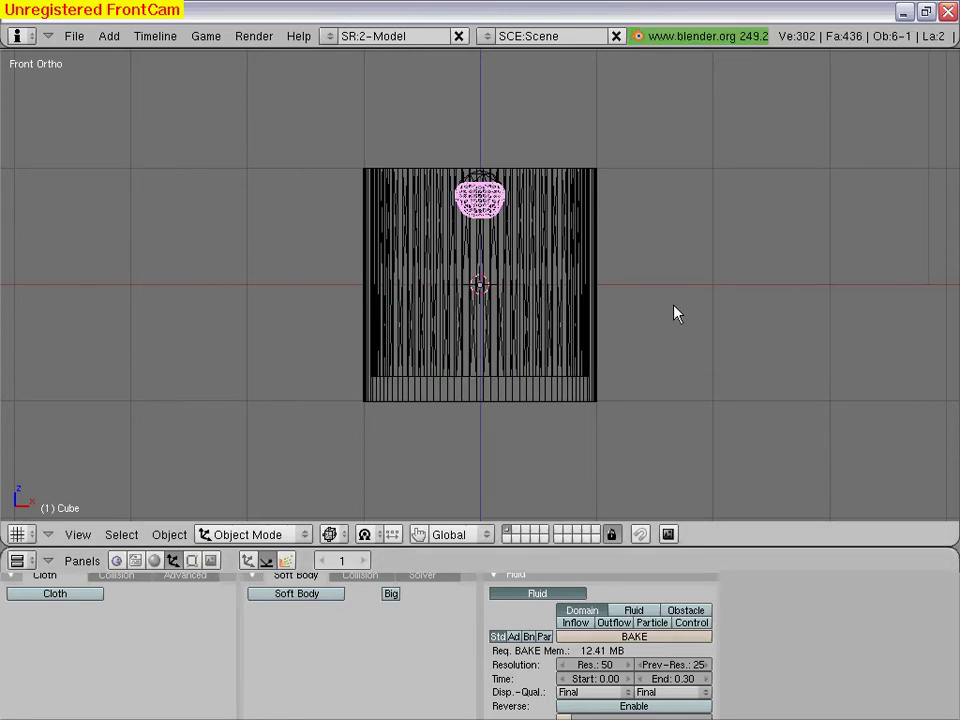
Switch the viewport to solid shading and orbit to look down into the cup
mouse_move(675, 309)
middle_down()
mouse_move(572, 392)
mouse_move(480, 430)
middle_up()
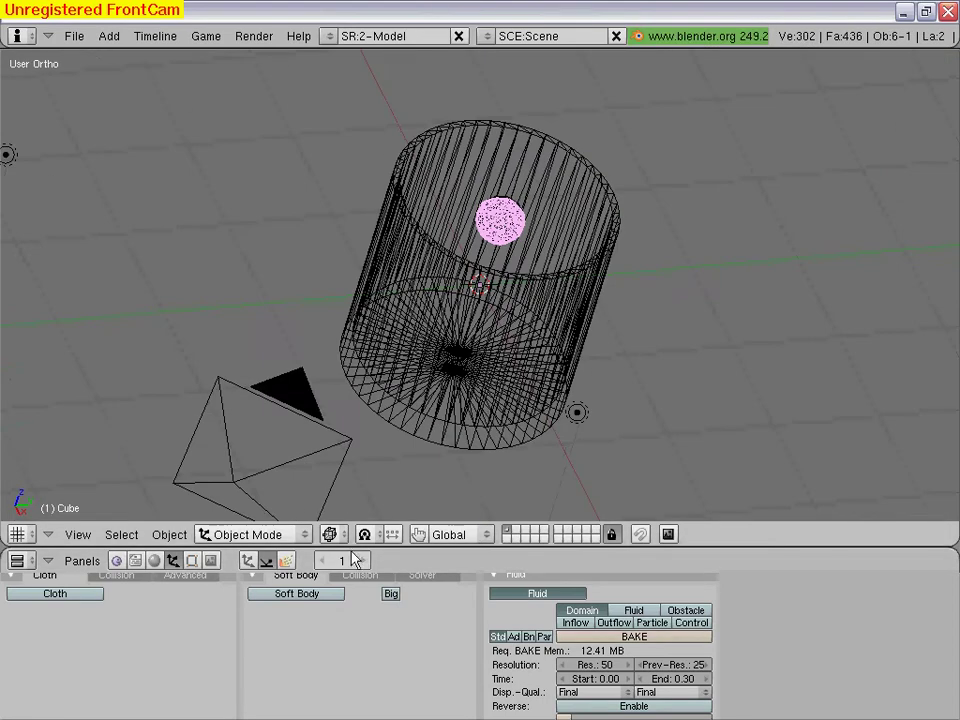
click(345, 536)
click(349, 478)
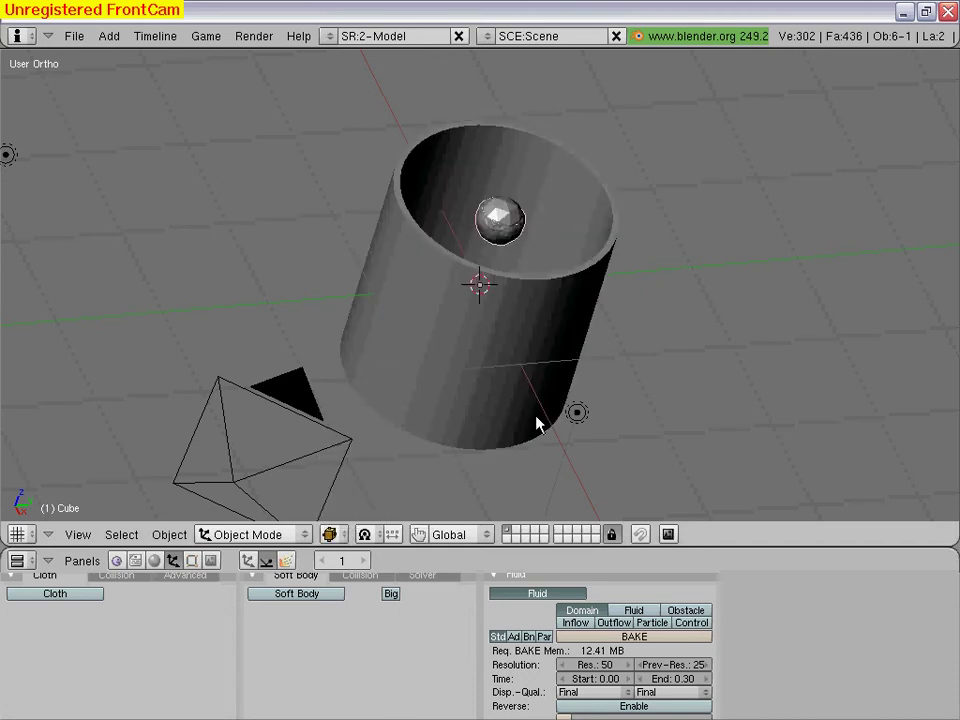
mouse_move(540, 422)
middle_down()
mouse_move(641, 357)
mouse_move(574, 381)
middle_up()
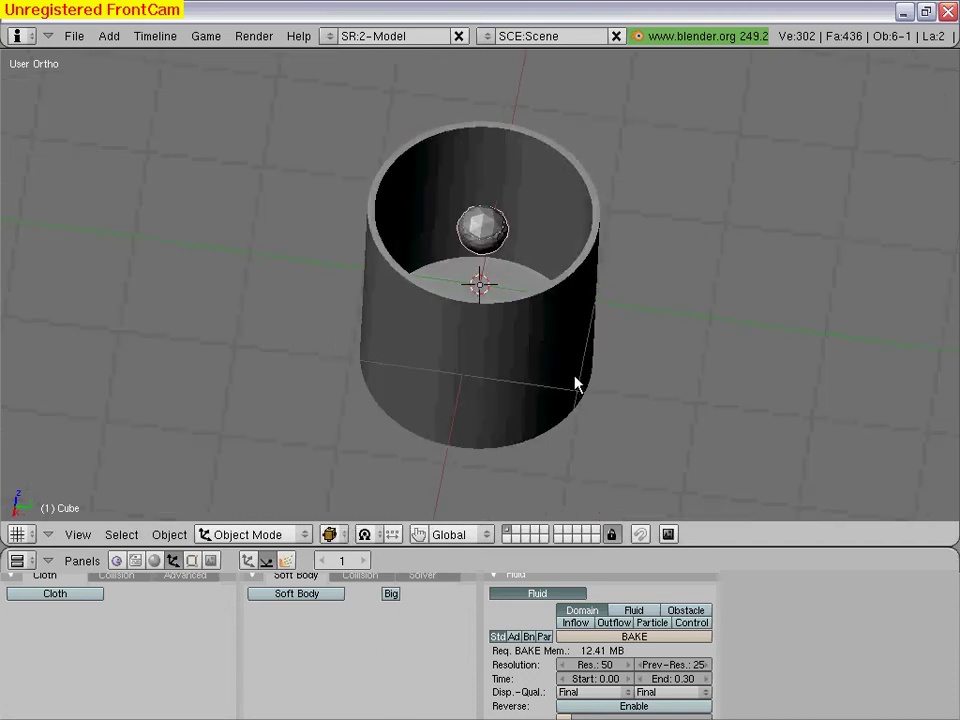
Move the fluid inflow sphere to another layer out of view, then select the fluid domain
right_click(477, 226)
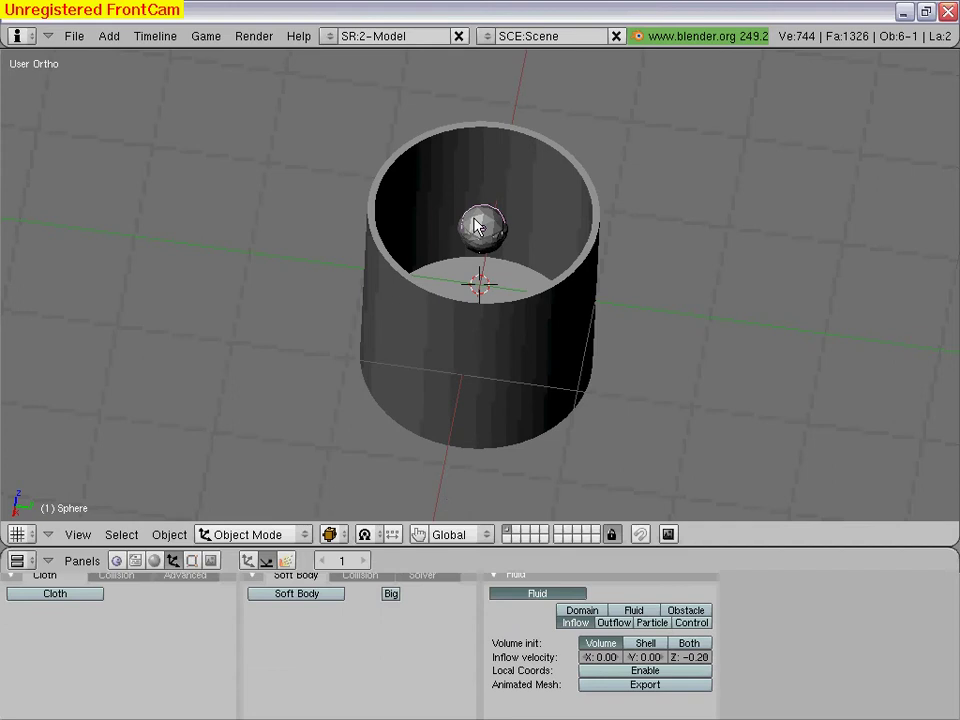
key(m)
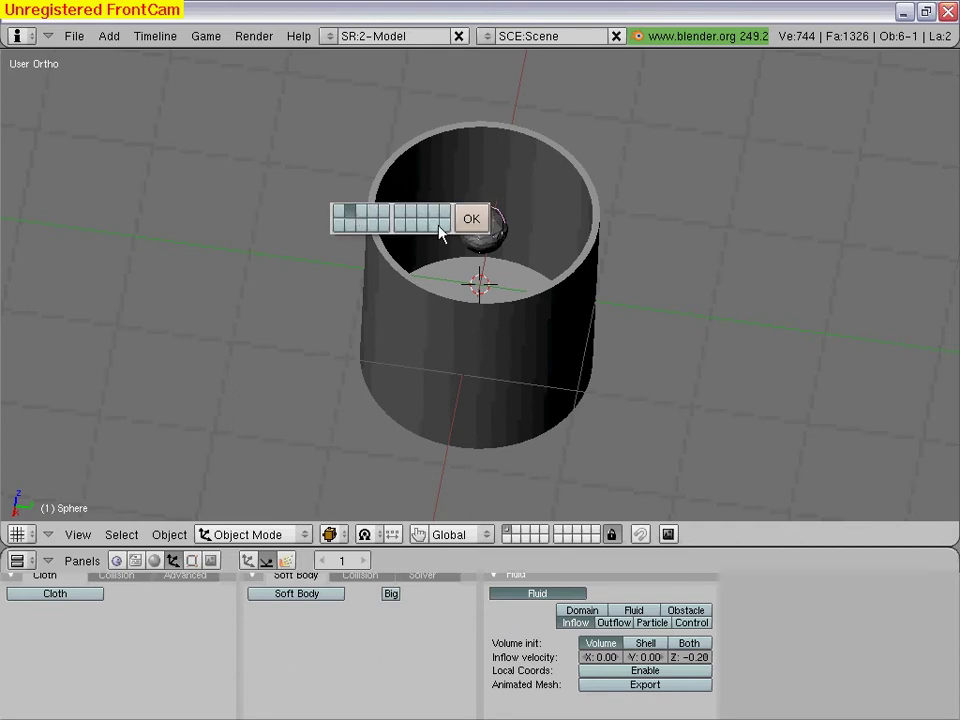
click(482, 221)
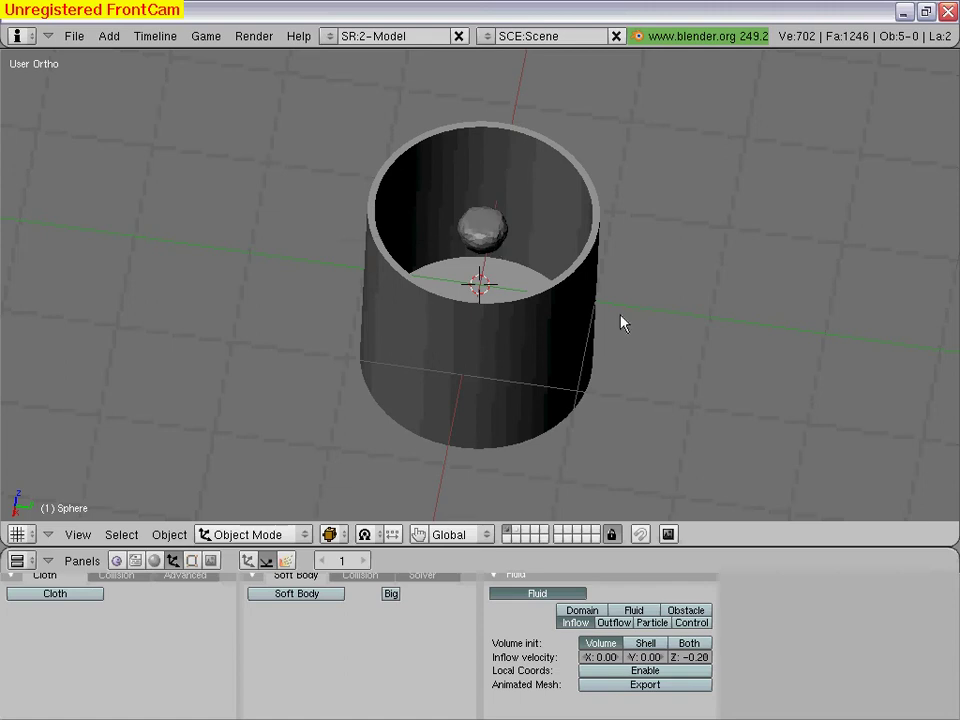
right_click(486, 236)
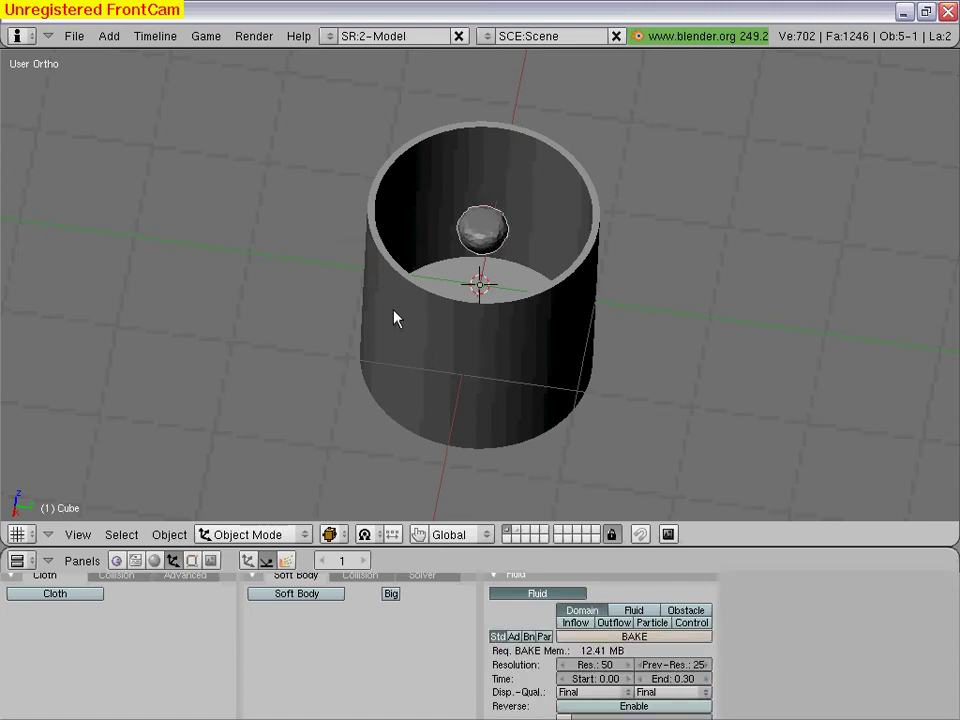
Show the domain's Editing panels and play back the baked fluid animation, stopping at frame 1
click(192, 561)
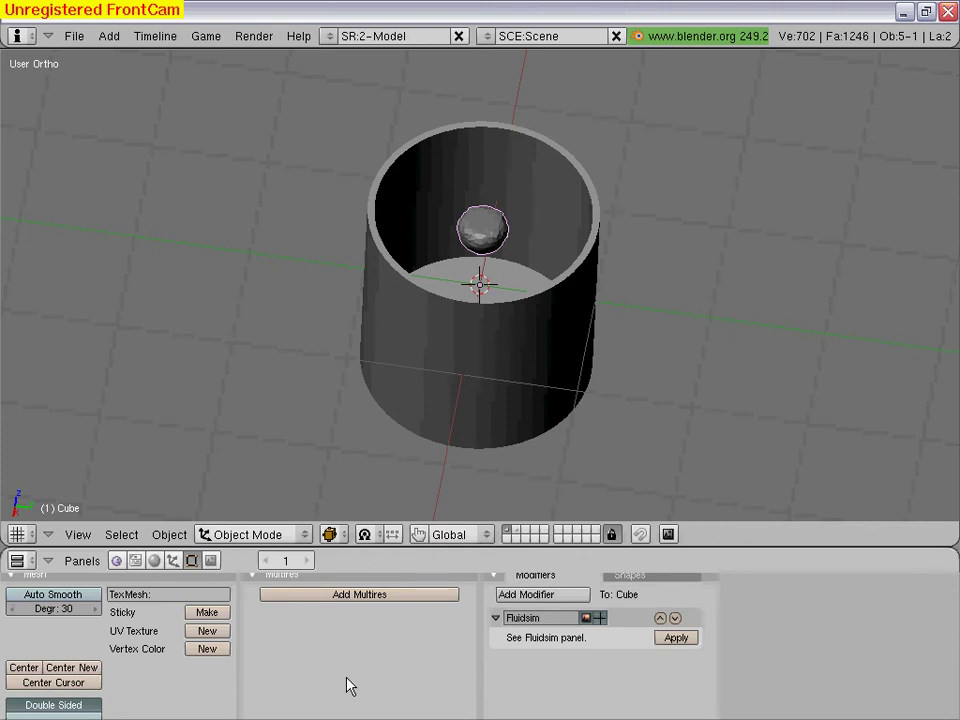
key(Home)
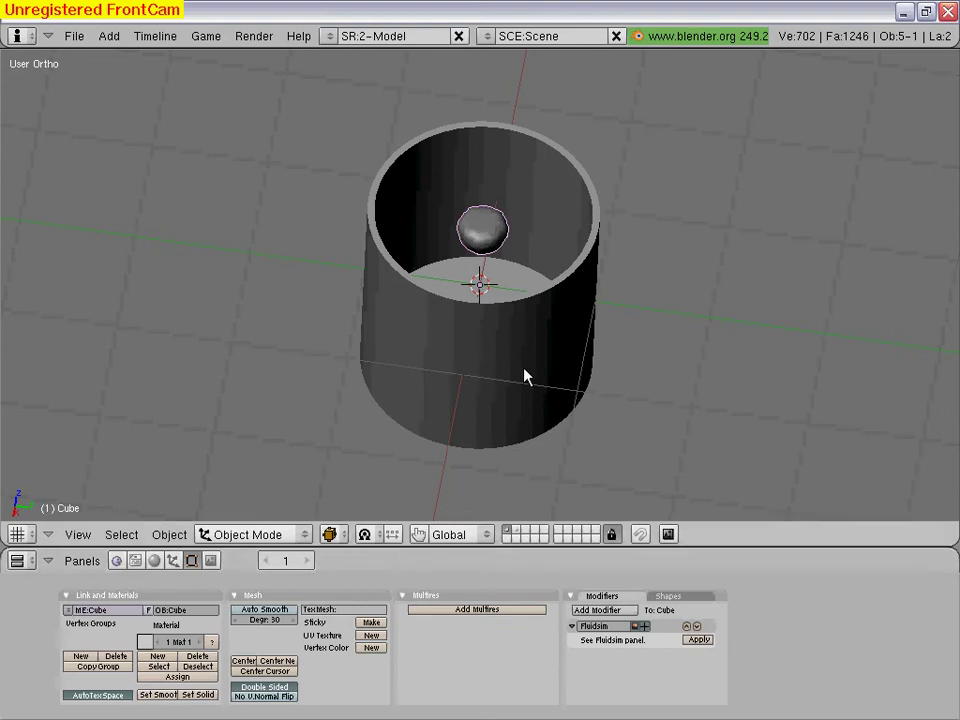
key(alt+a)
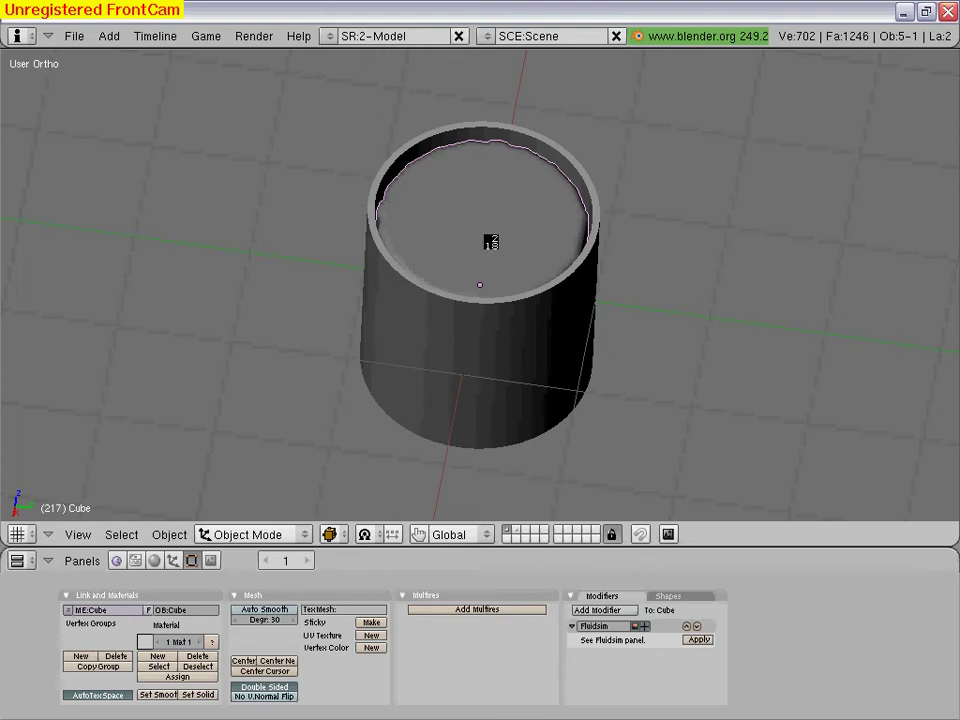
key(Escape)
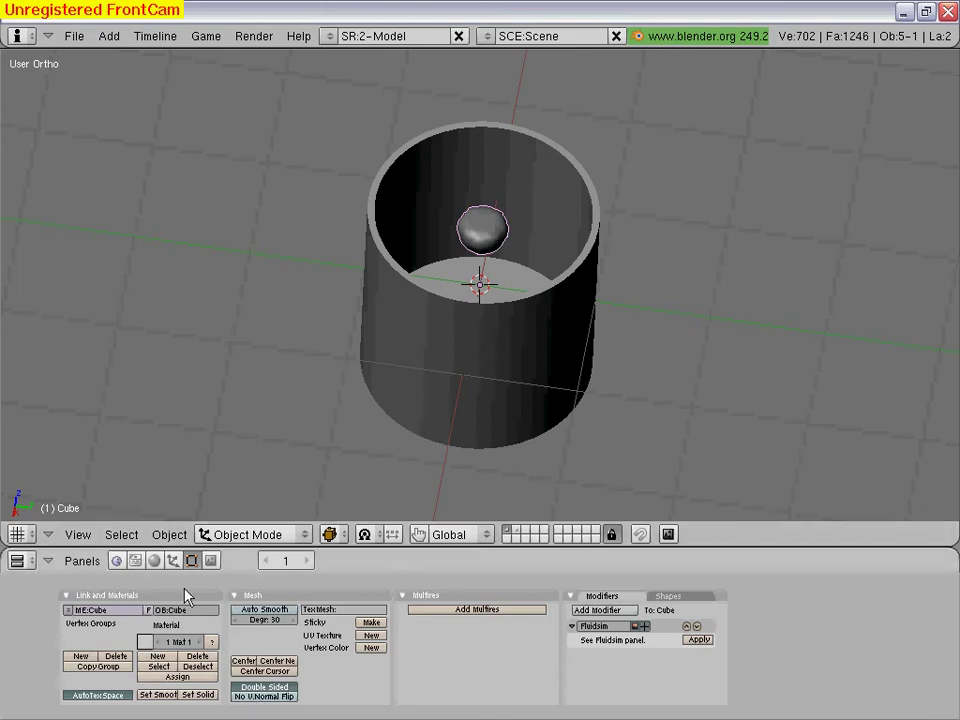
Set the fluid material's colour to a bright warm yellow
click(154, 560)
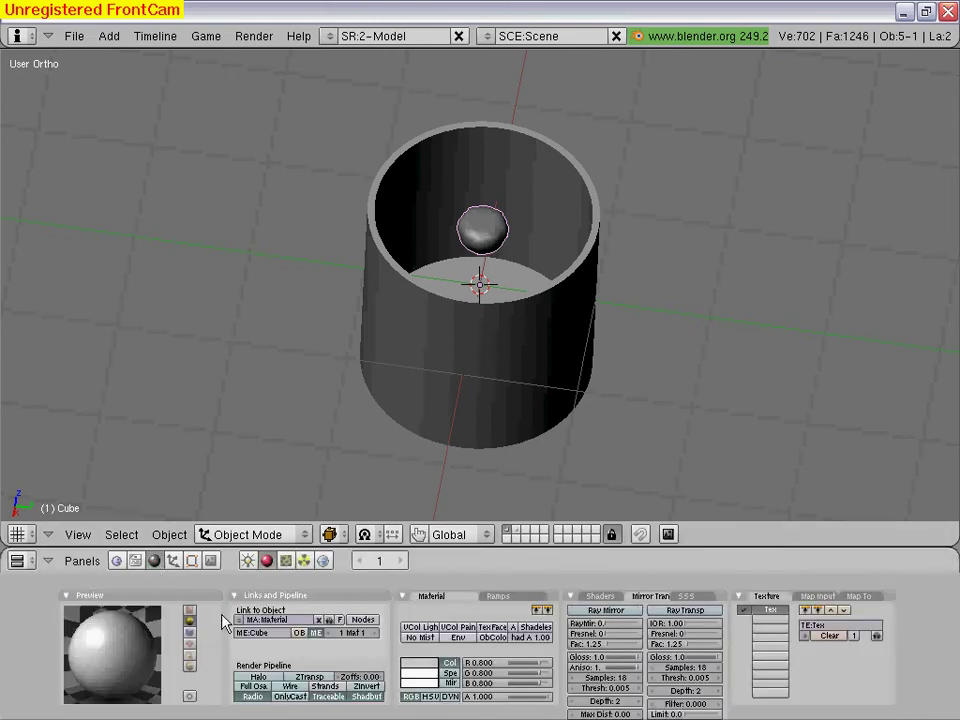
click(427, 663)
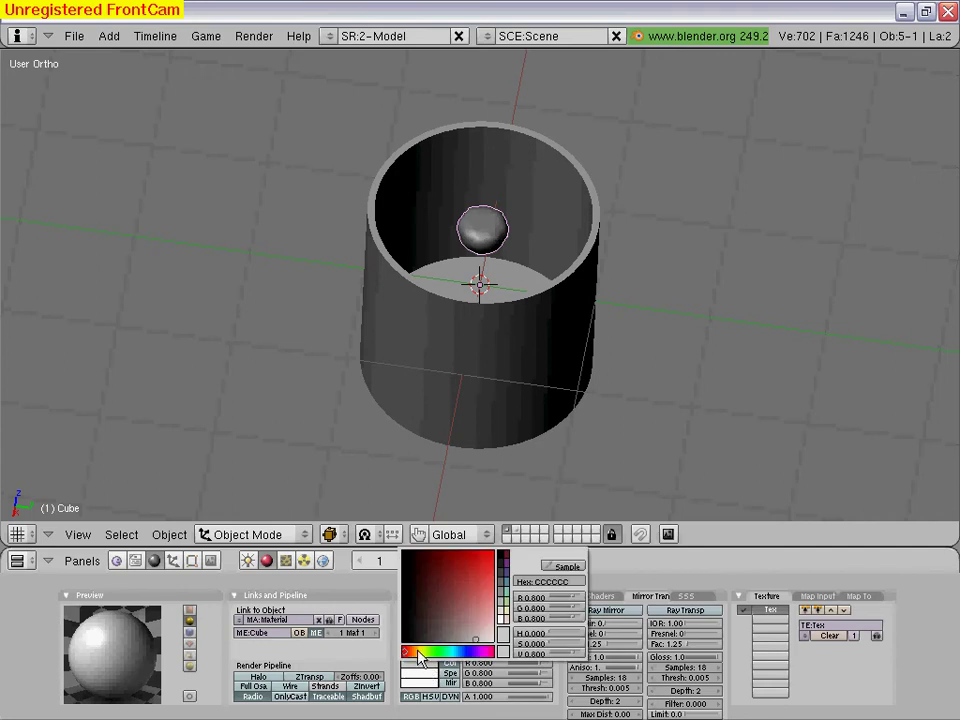
click(420, 652)
drag(420, 655, 414, 652)
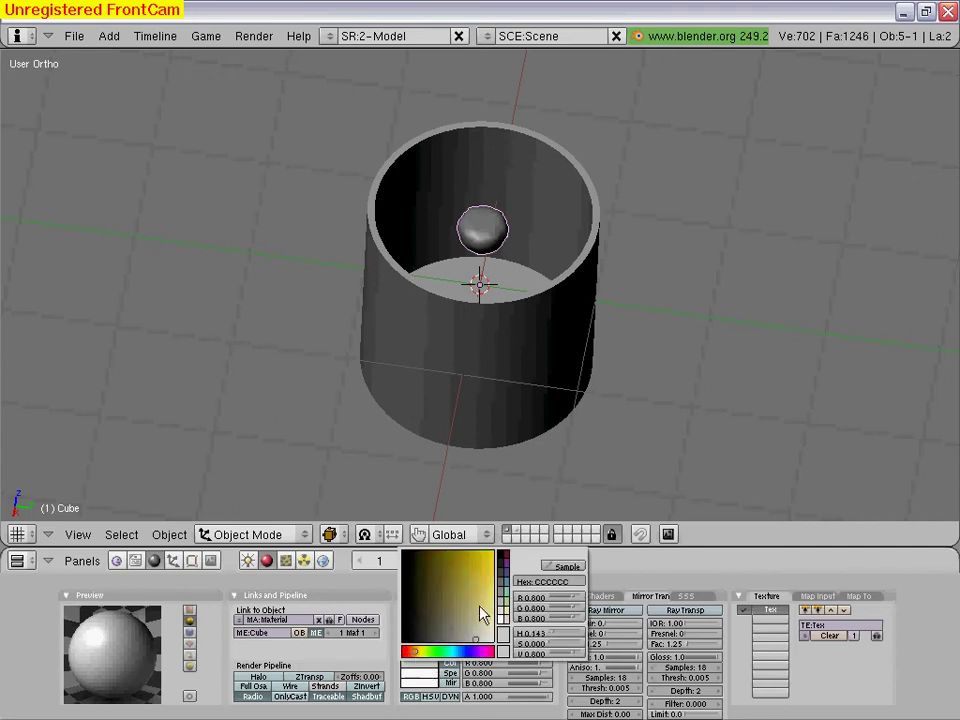
click(487, 578)
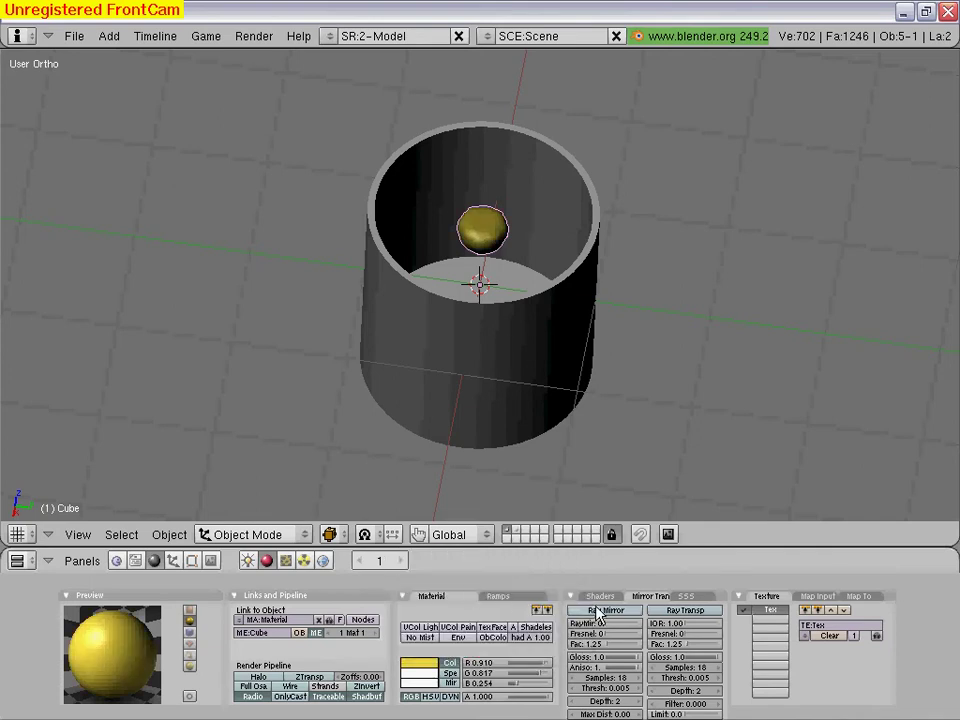
Enable Ray Transp with IOR 1.41 and Fresnel 3, set alpha to 0.809, and enable ZTransp
click(666, 611)
drag(688, 628, 692, 630)
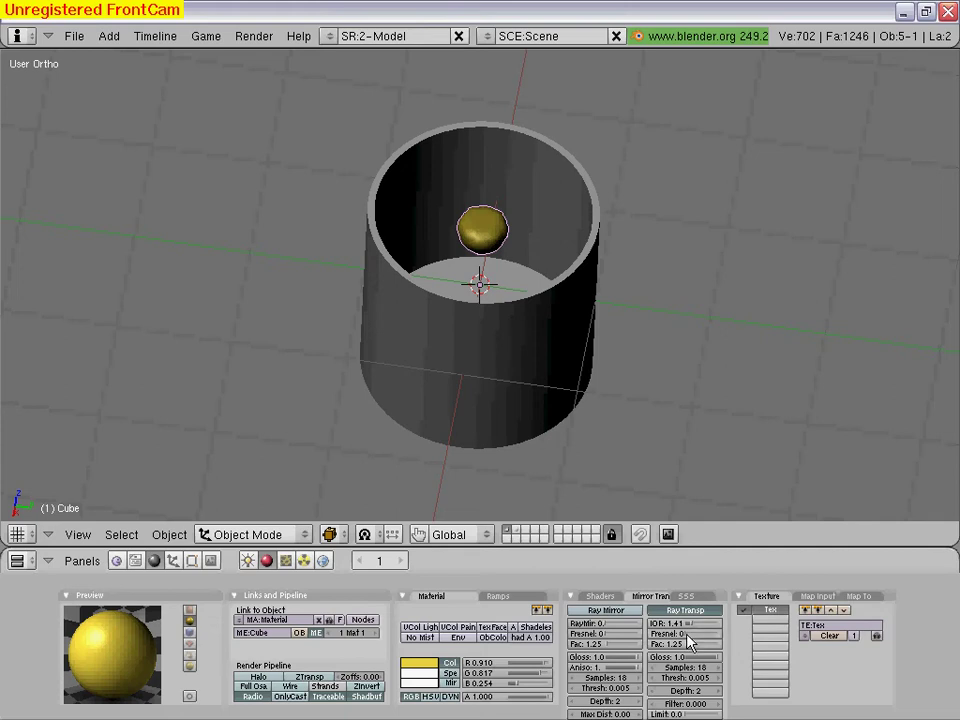
drag(689, 638, 711, 641)
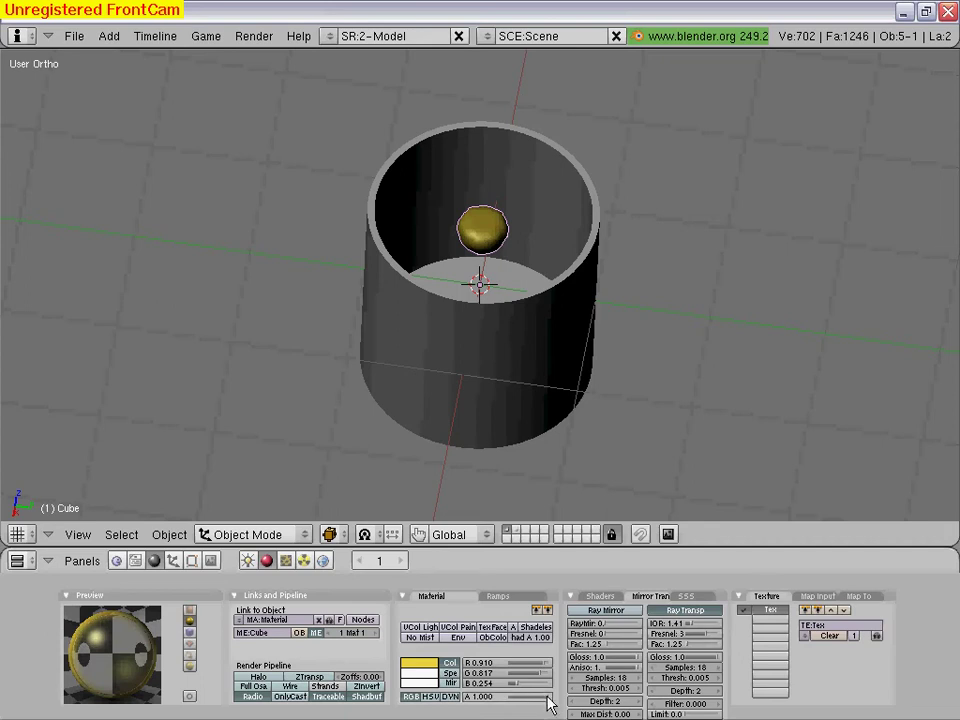
drag(547, 704, 541, 701)
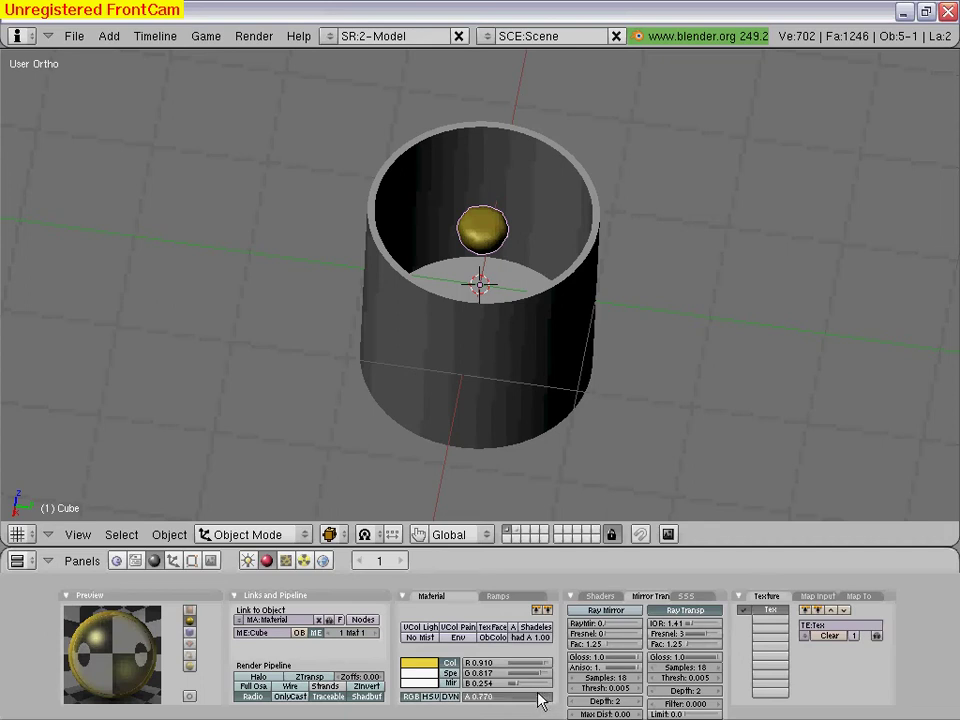
drag(541, 701, 541, 701)
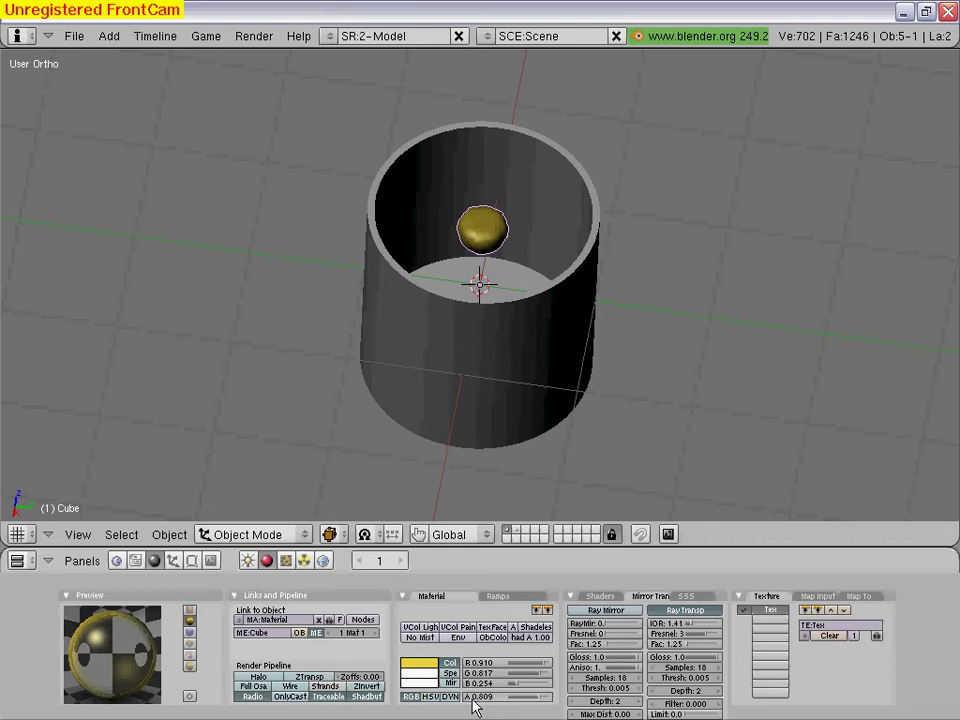
click(318, 678)
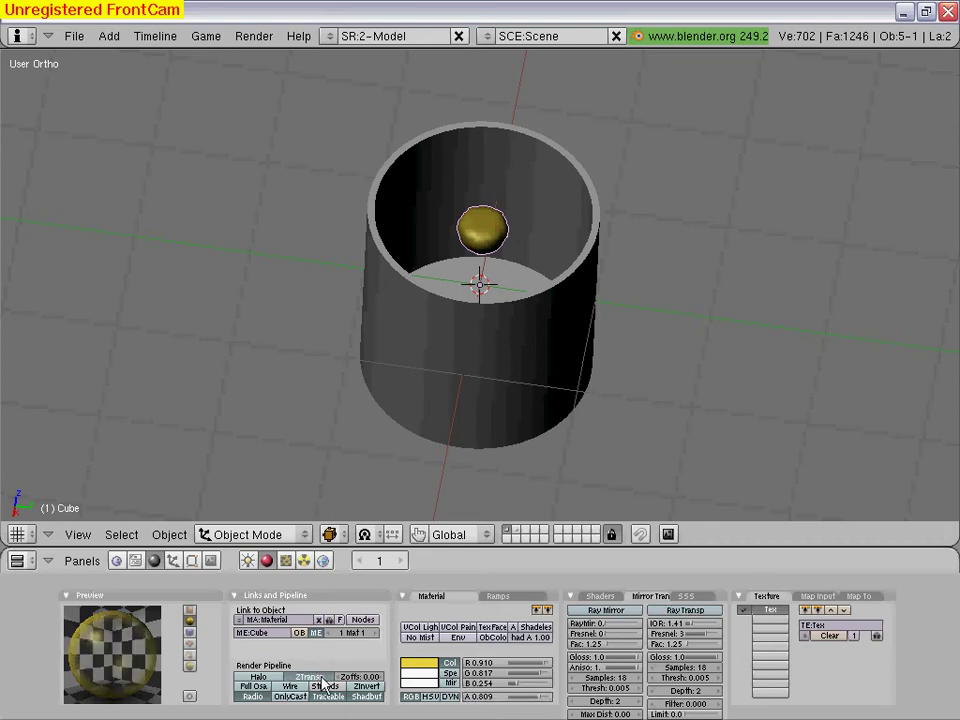
Give the cup a new ZTransp material with alpha 0.643, Ray Transp, IOR 1.57 and Fresnel 4
right_click(445, 418)
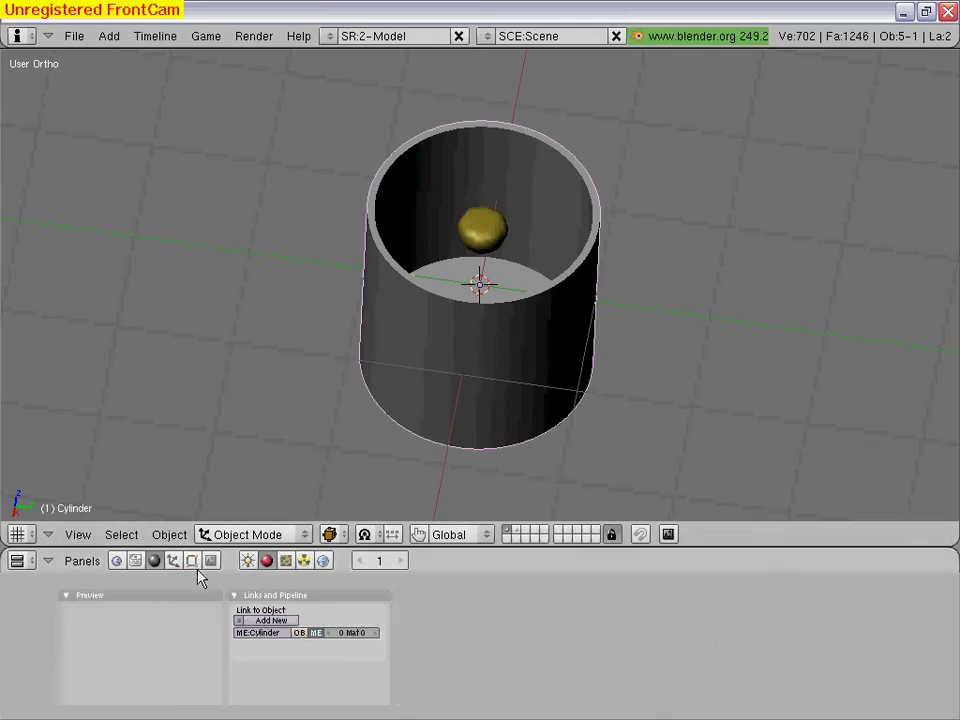
click(272, 621)
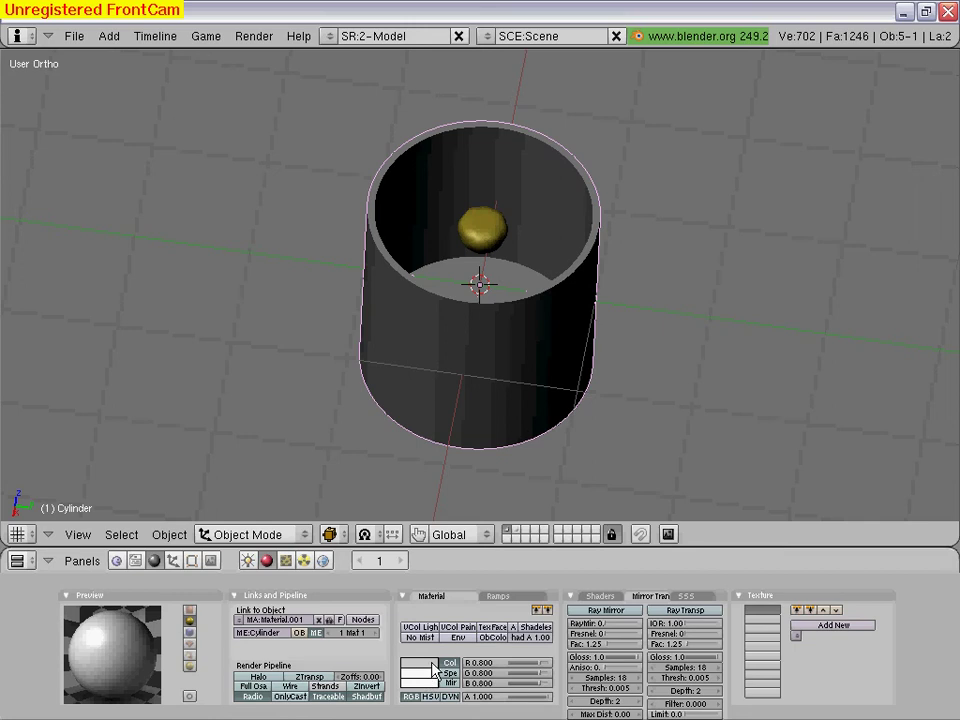
click(312, 683)
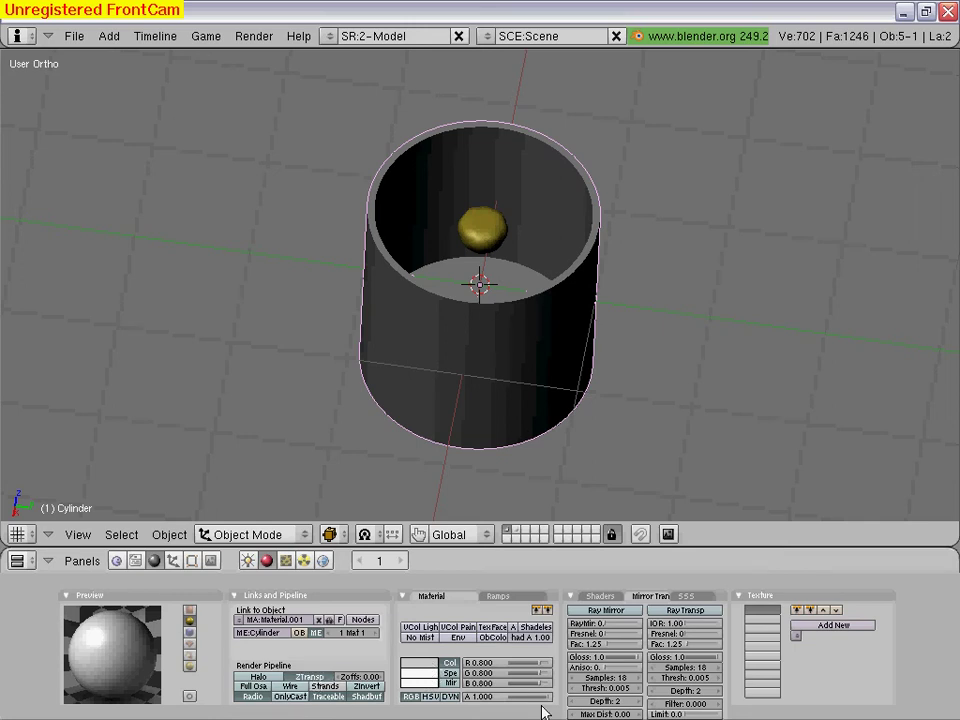
drag(550, 697, 535, 707)
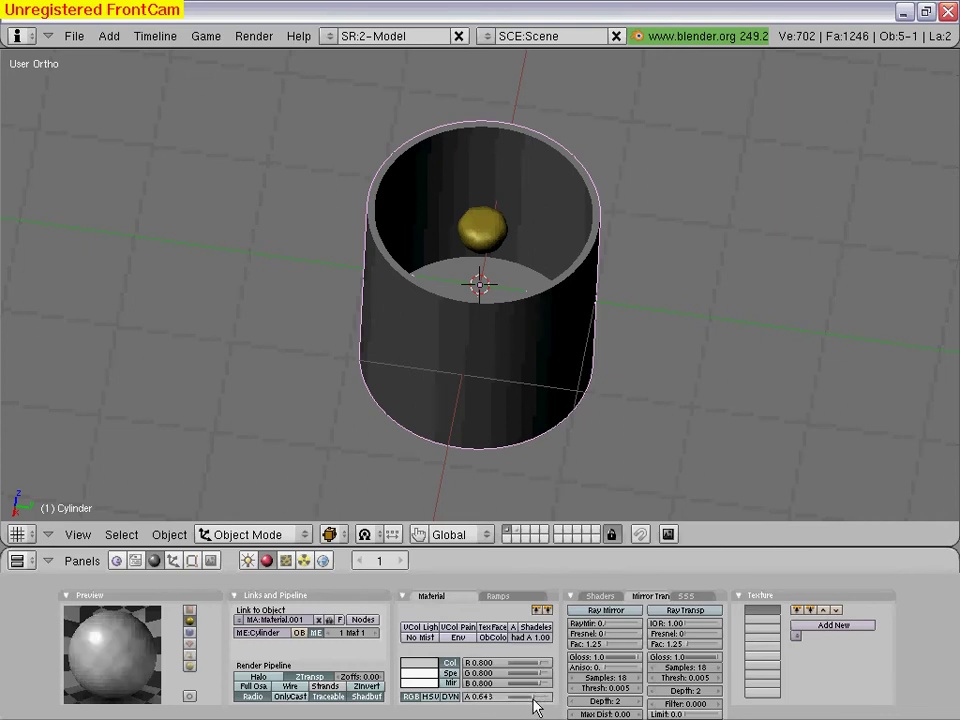
click(668, 613)
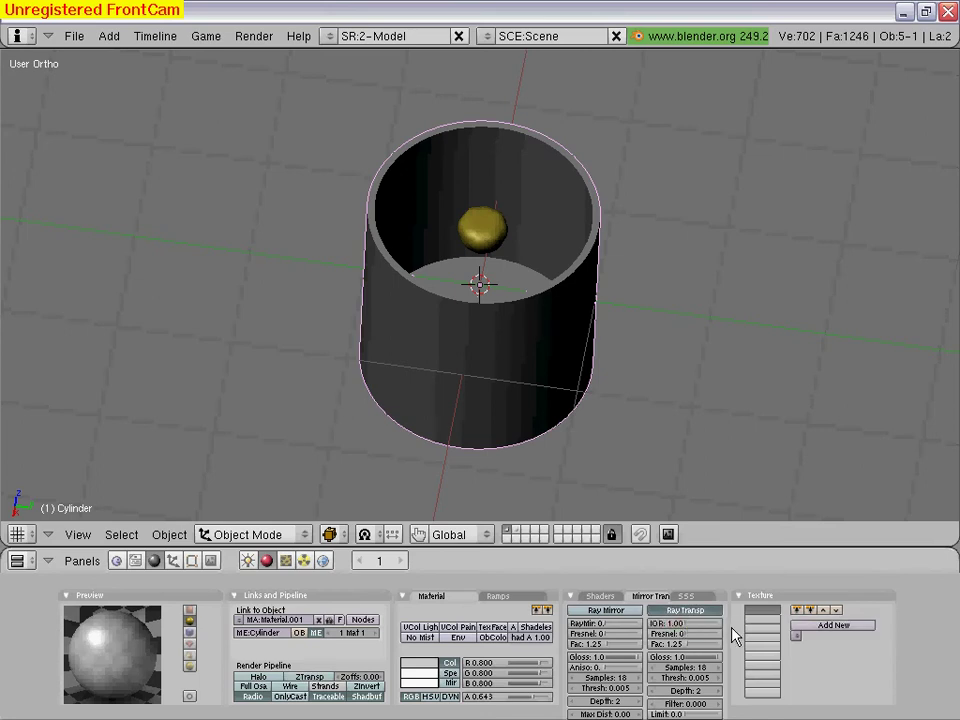
drag(690, 622, 712, 638)
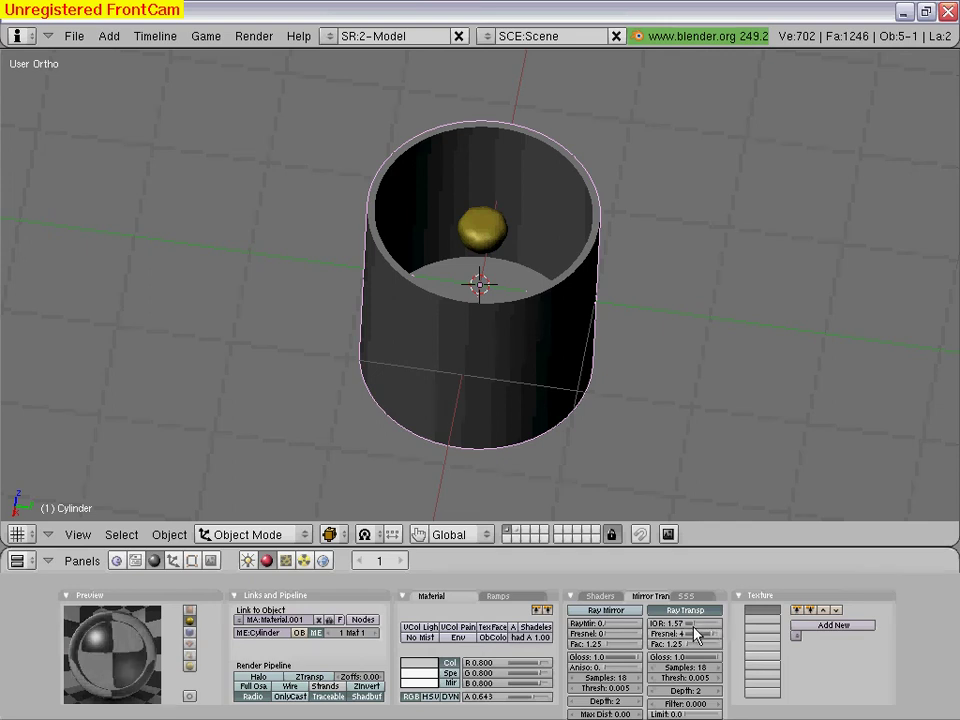
click(192, 561)
Apply Set Smooth to the cup, go to frame 160, and show the Scene render buttons
click(160, 695)
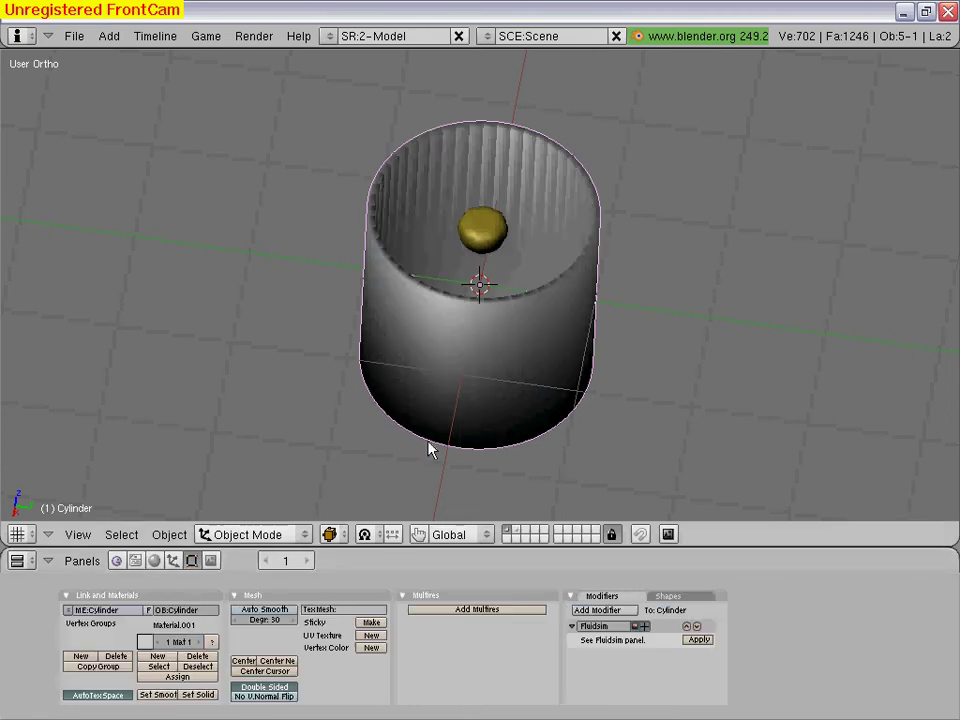
middle_drag(428, 449, 420, 437)
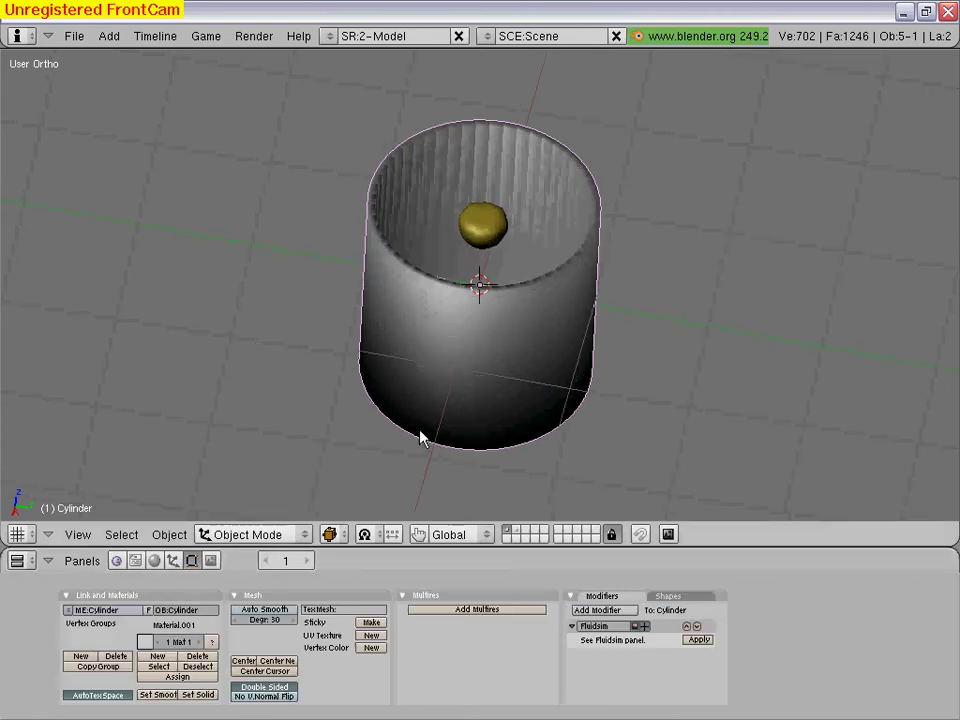
click(283, 562)
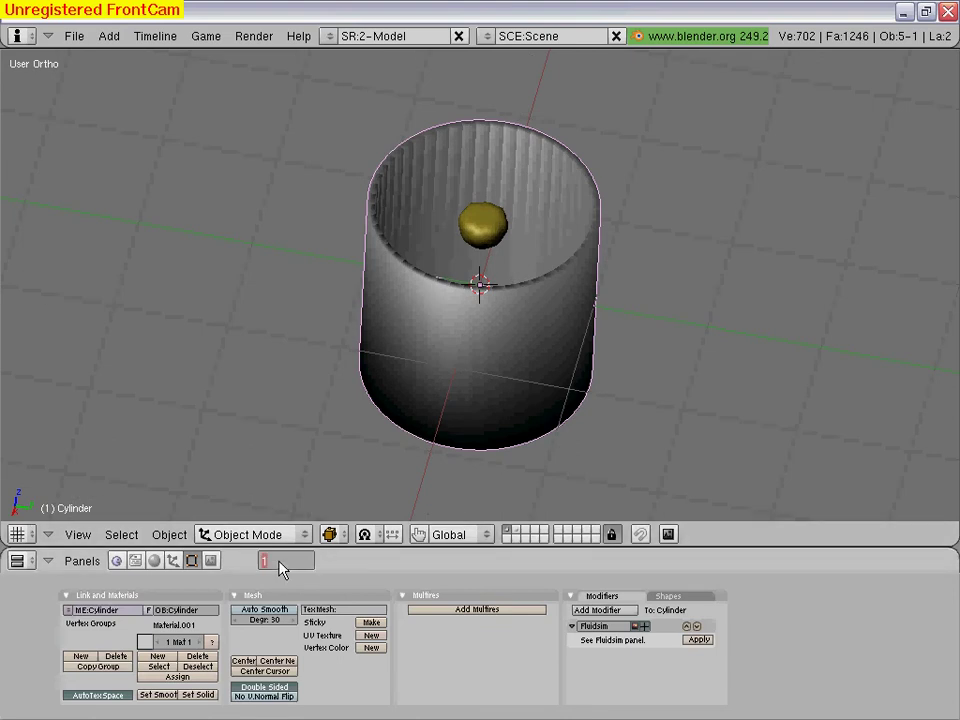
text(160)
key(Return)
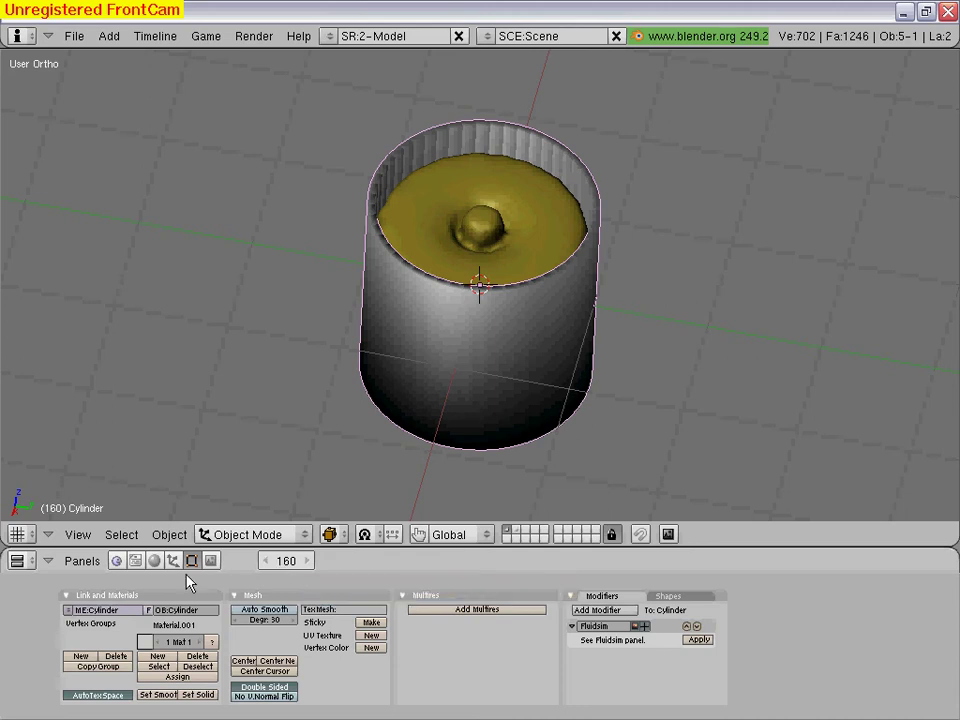
click(211, 562)
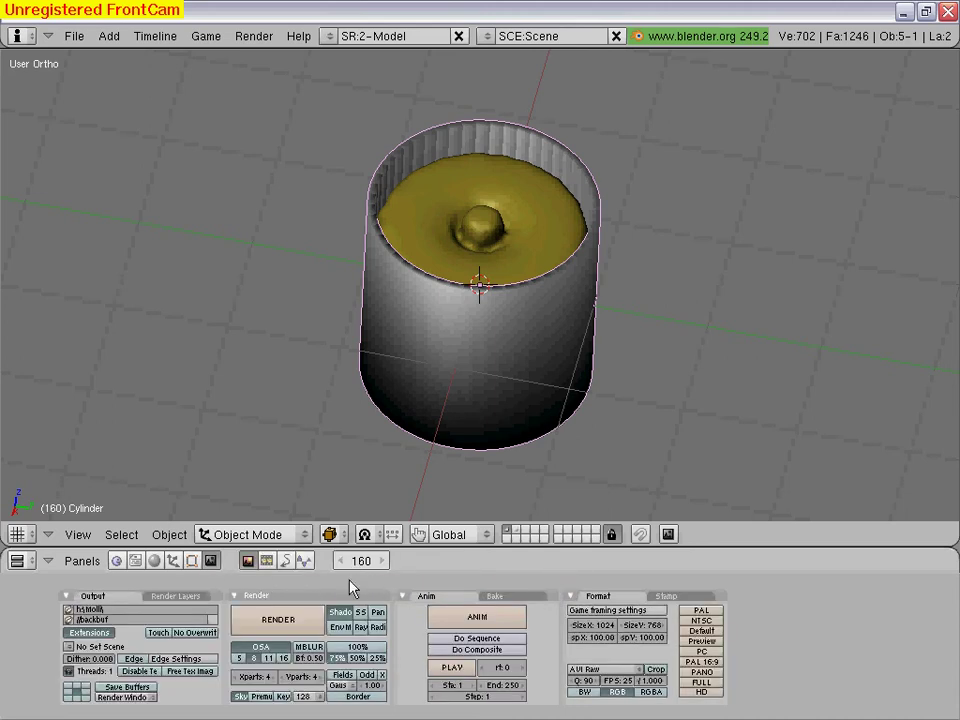
Set the world Horizon colour to white
click(156, 562)
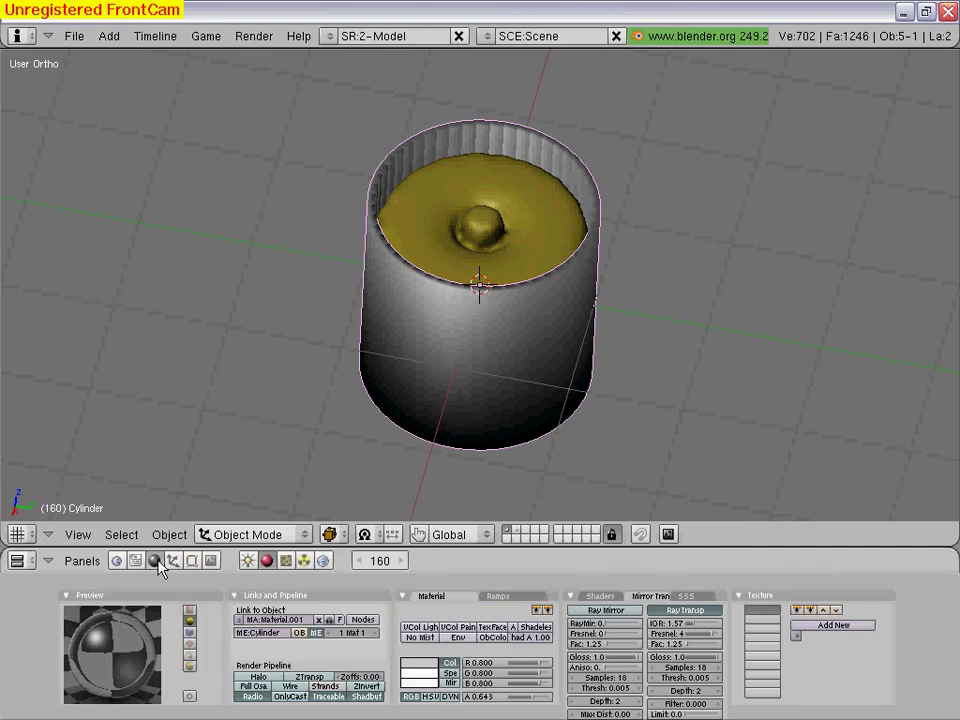
click(323, 561)
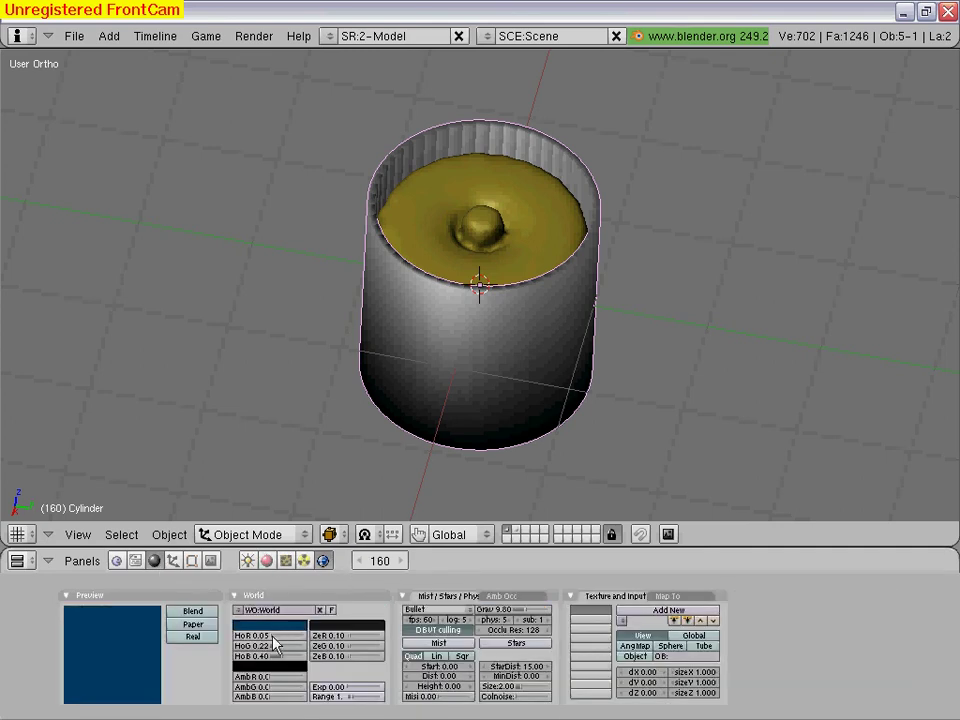
click(273, 630)
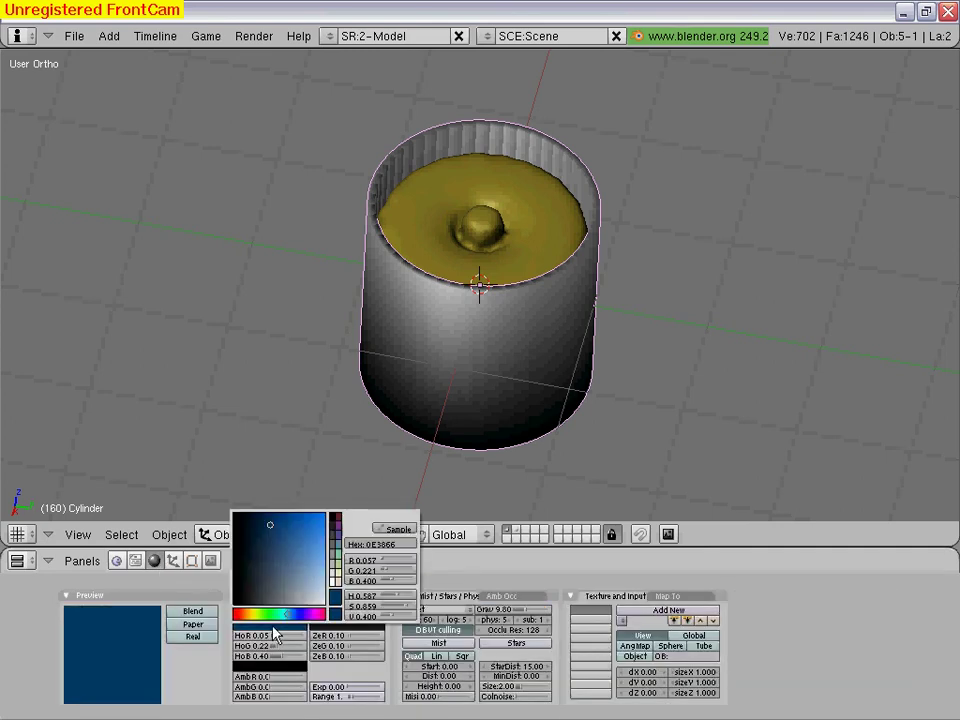
click(322, 602)
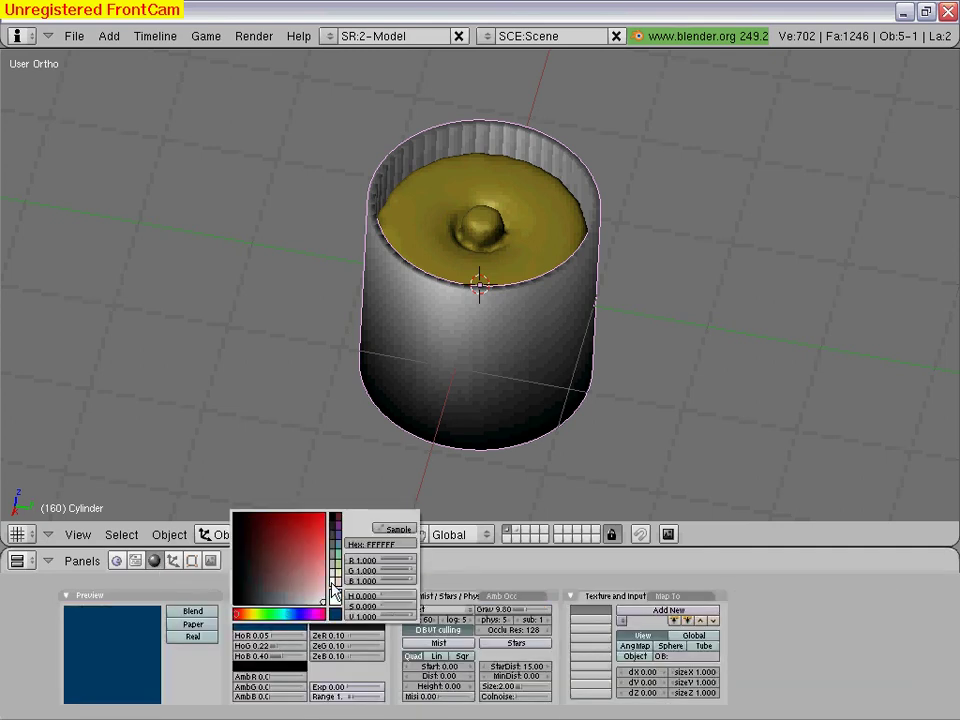
Render frame 160 and close the render window
click(210, 561)
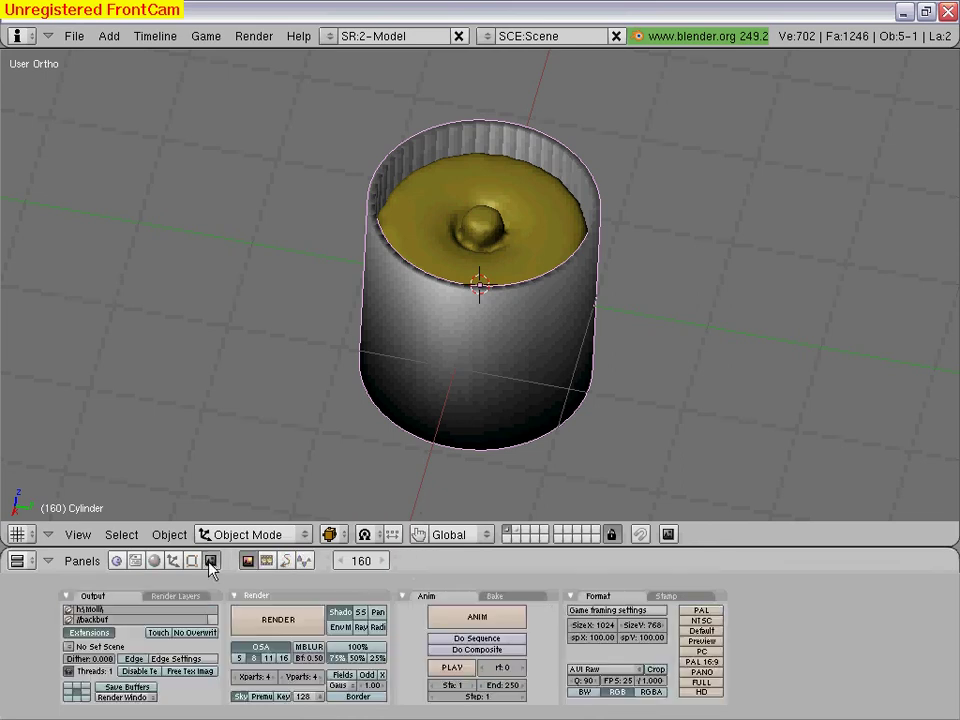
click(266, 619)
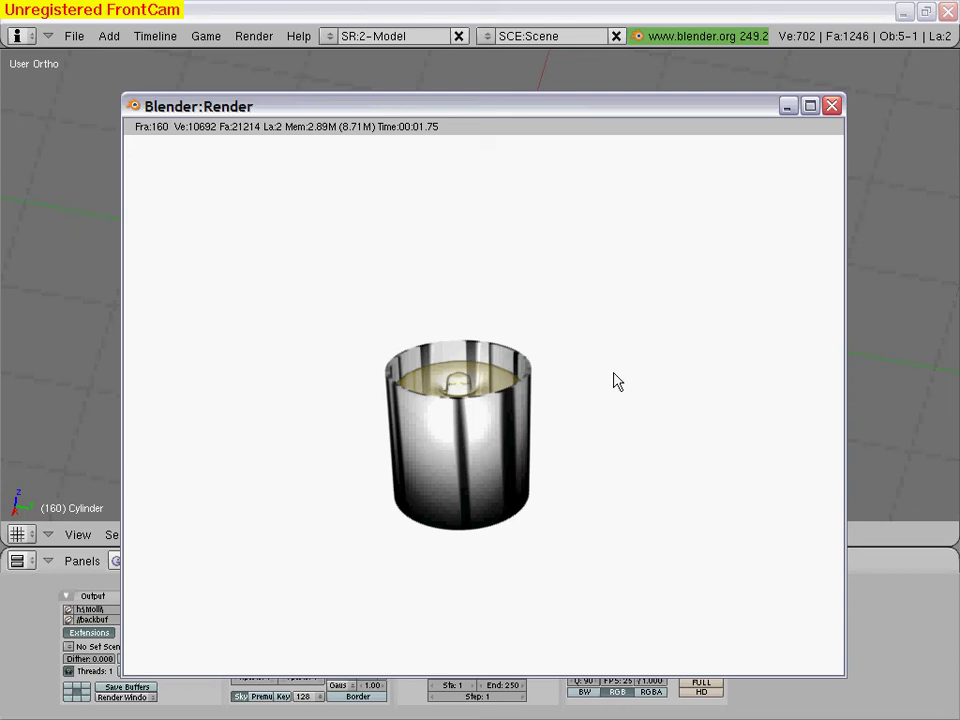
click(833, 106)
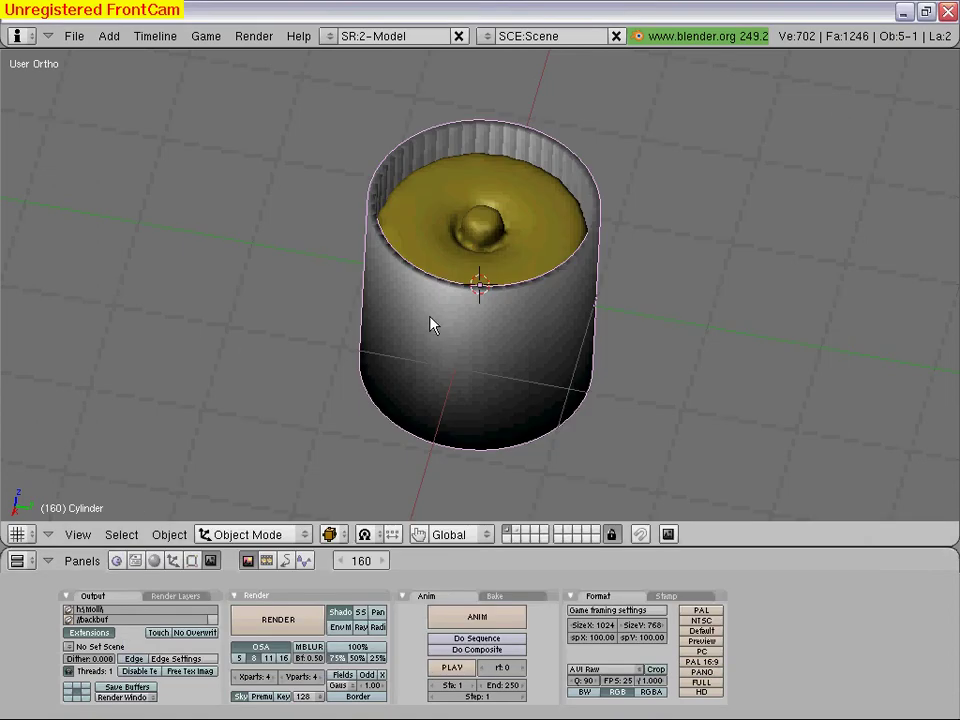
In front view, add a Path curve at the cup's centre and rotate it 90 degrees upright
click(78, 534)
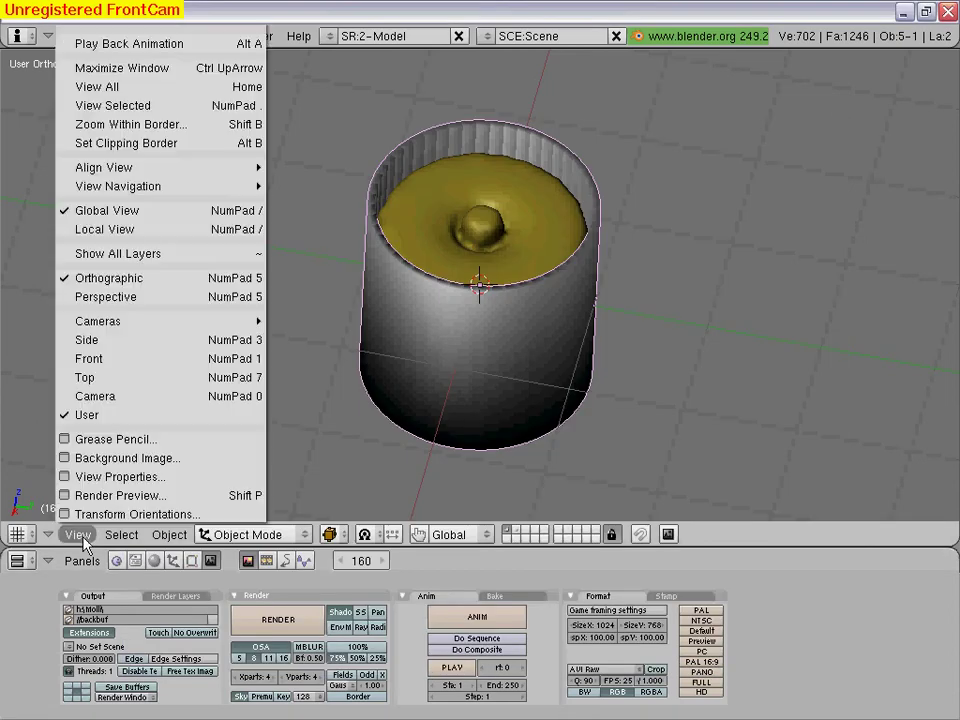
click(90, 358)
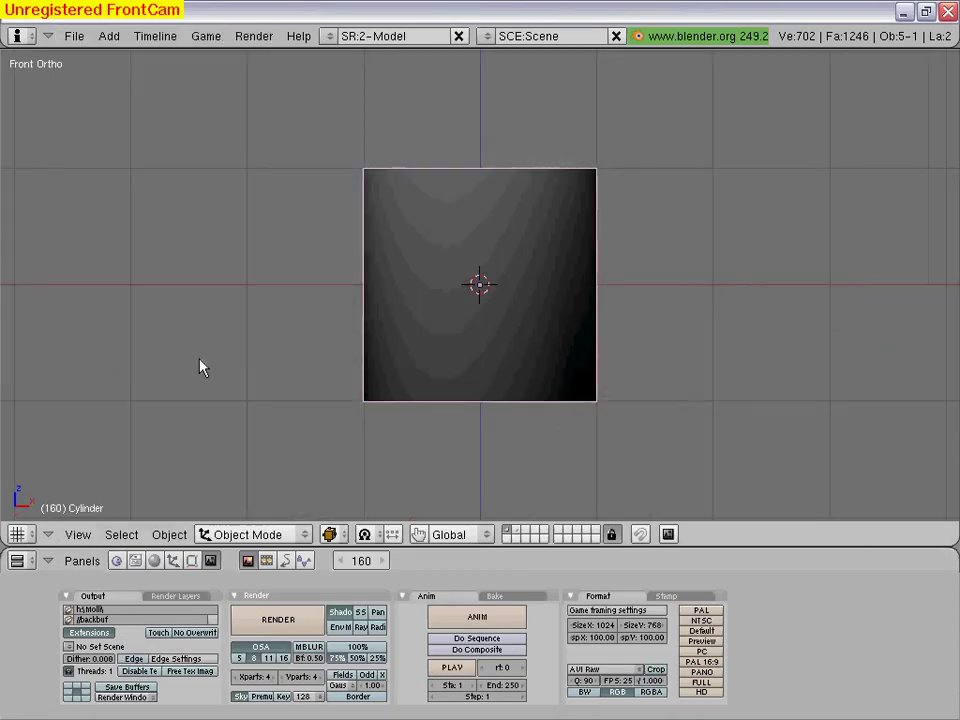
key(space)
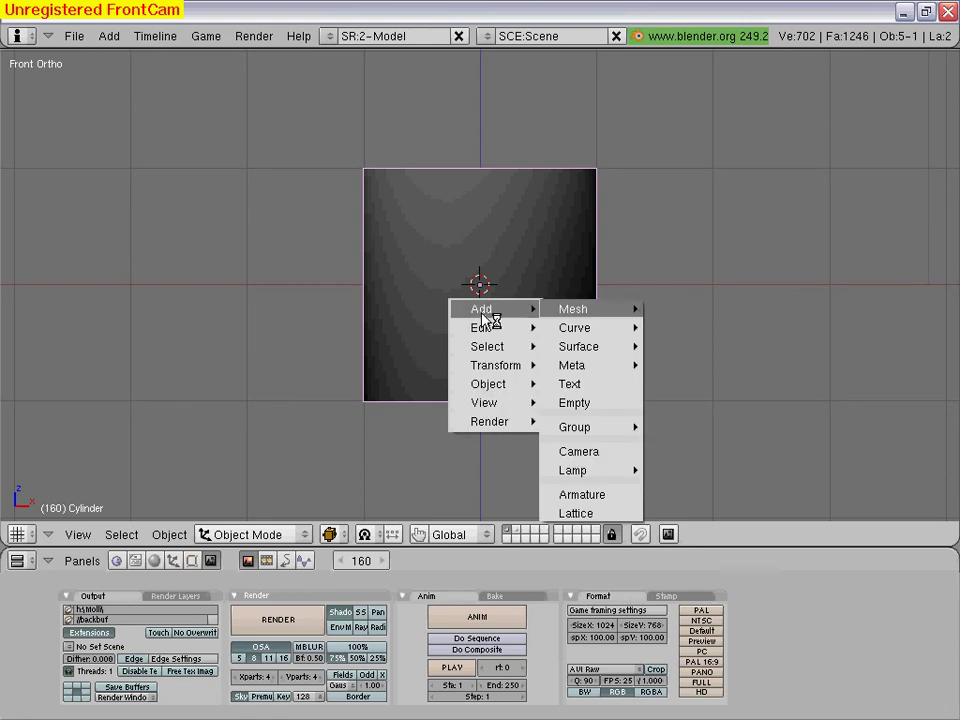
mouse_move(590, 328)
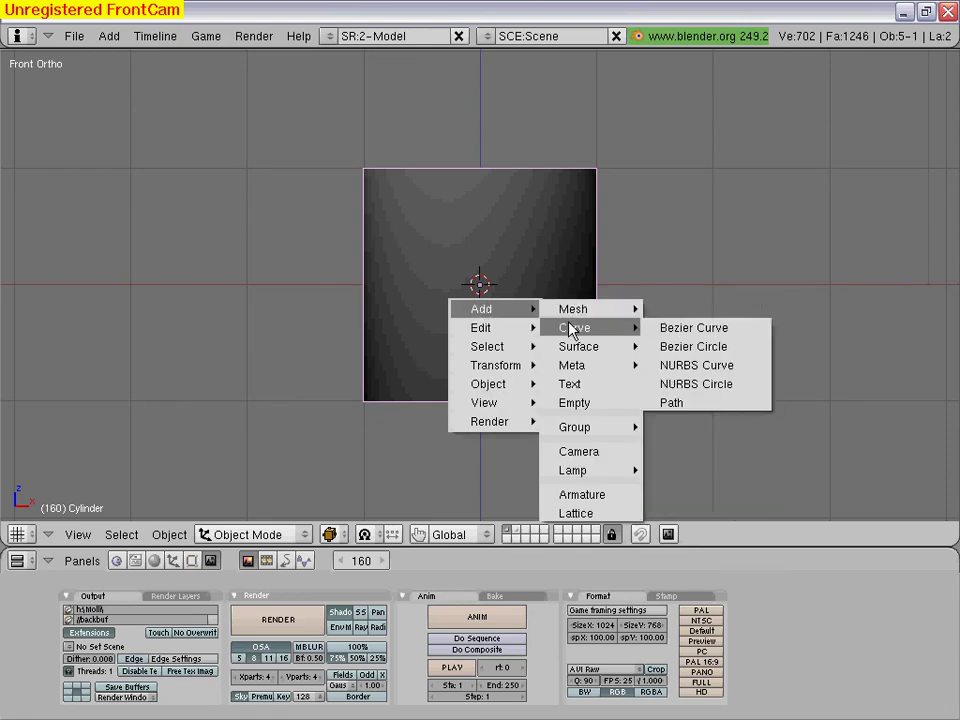
click(667, 404)
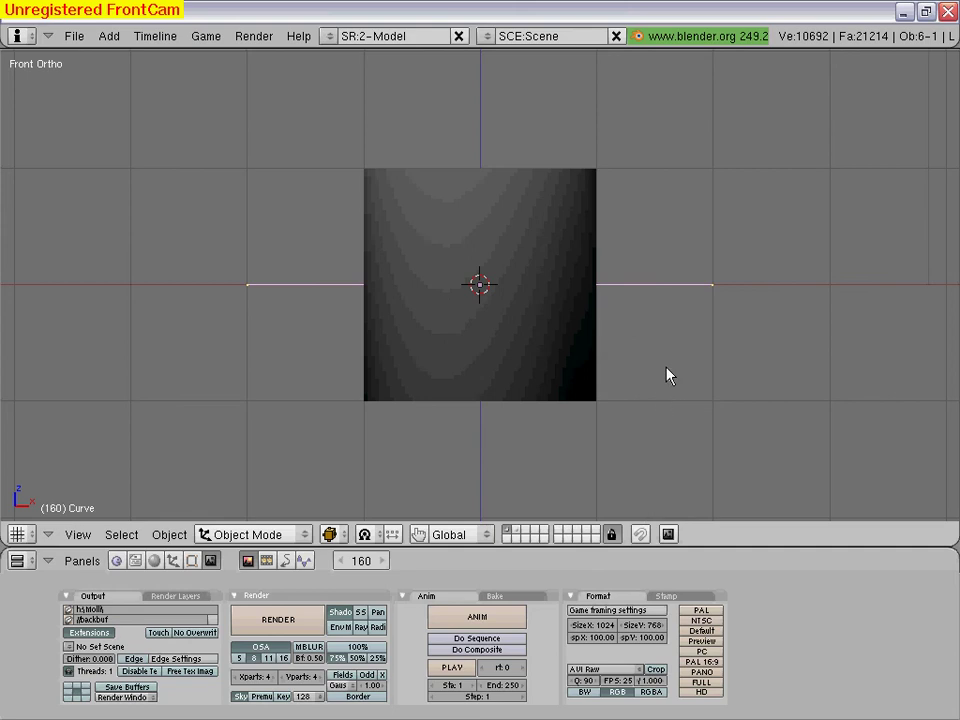
text(r)
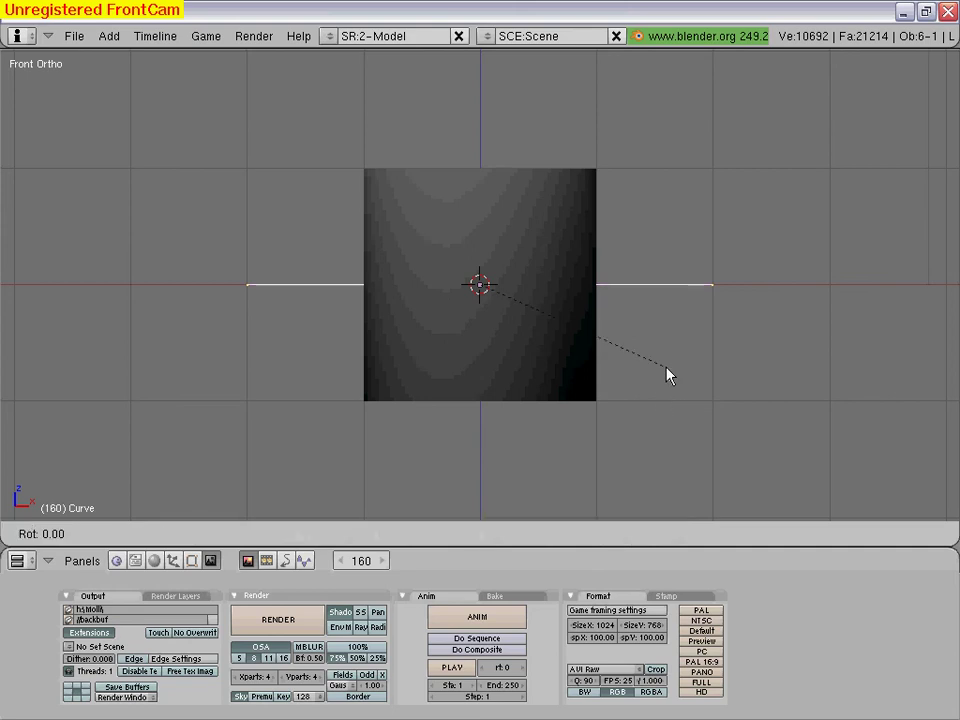
text(90)
key(Return)
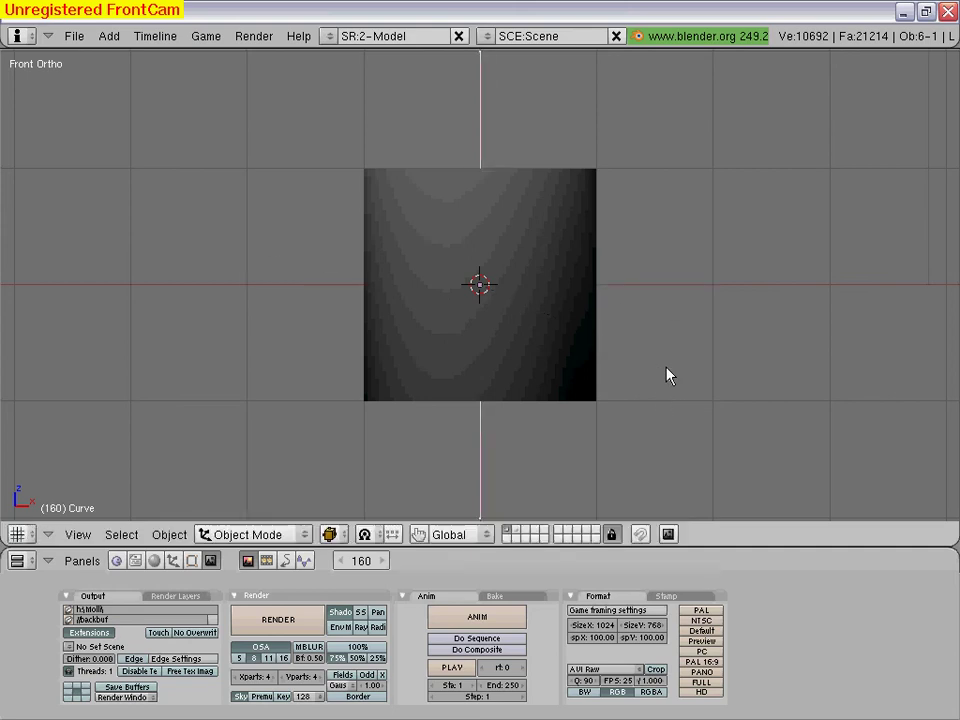
Switch to the top view and show the curve's Editing buttons
click(76, 534)
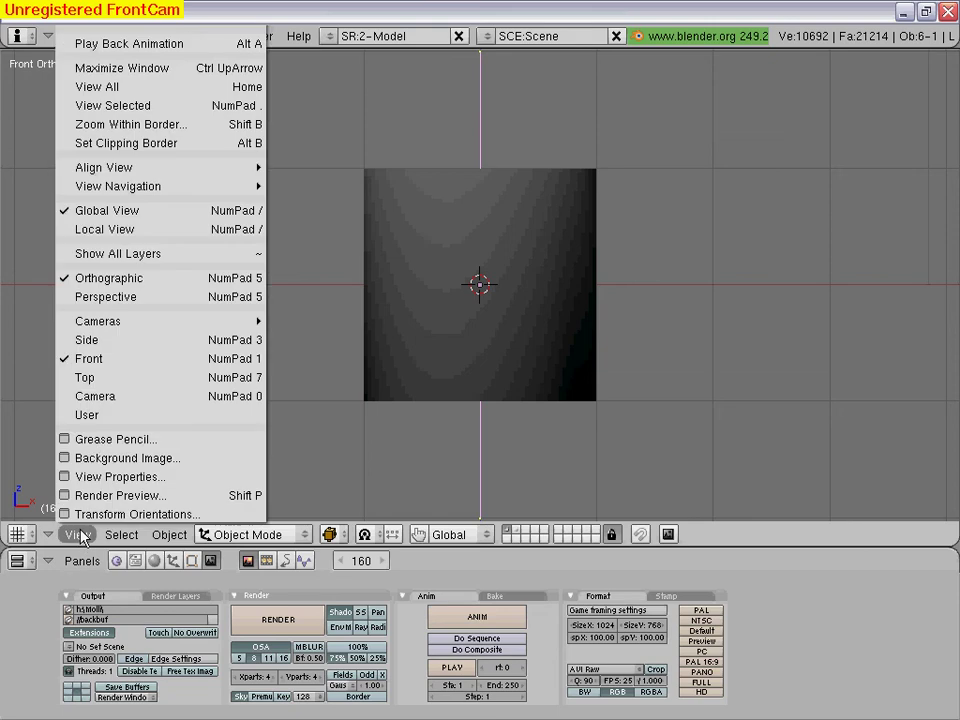
click(100, 377)
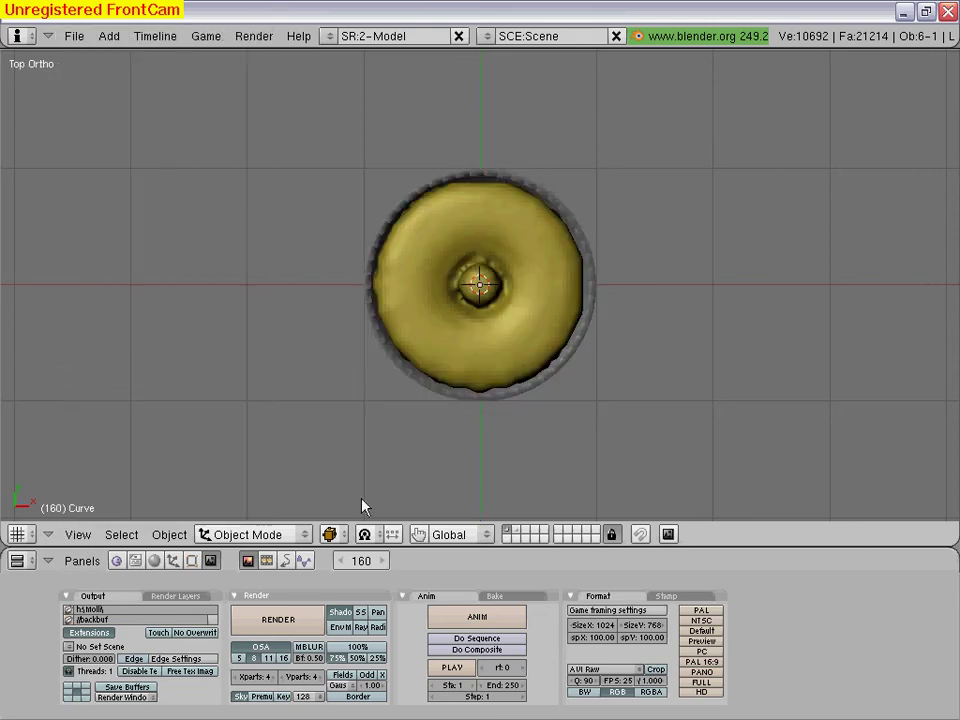
click(192, 560)
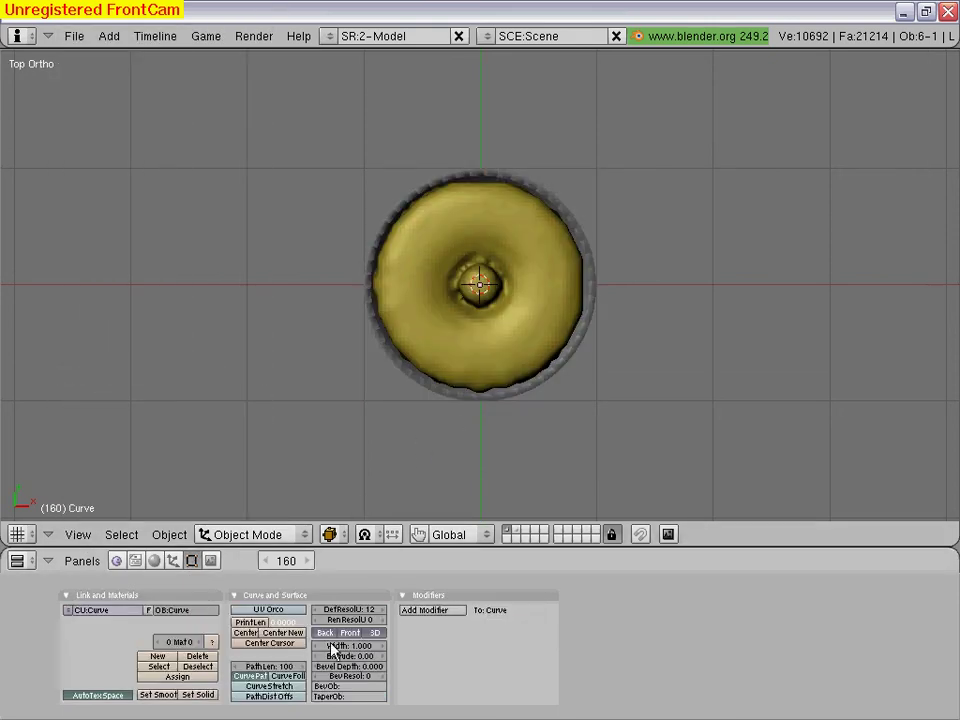
Enable 3D on the path, start raising its Bevel Depth, and set the current frame to 1
click(375, 633)
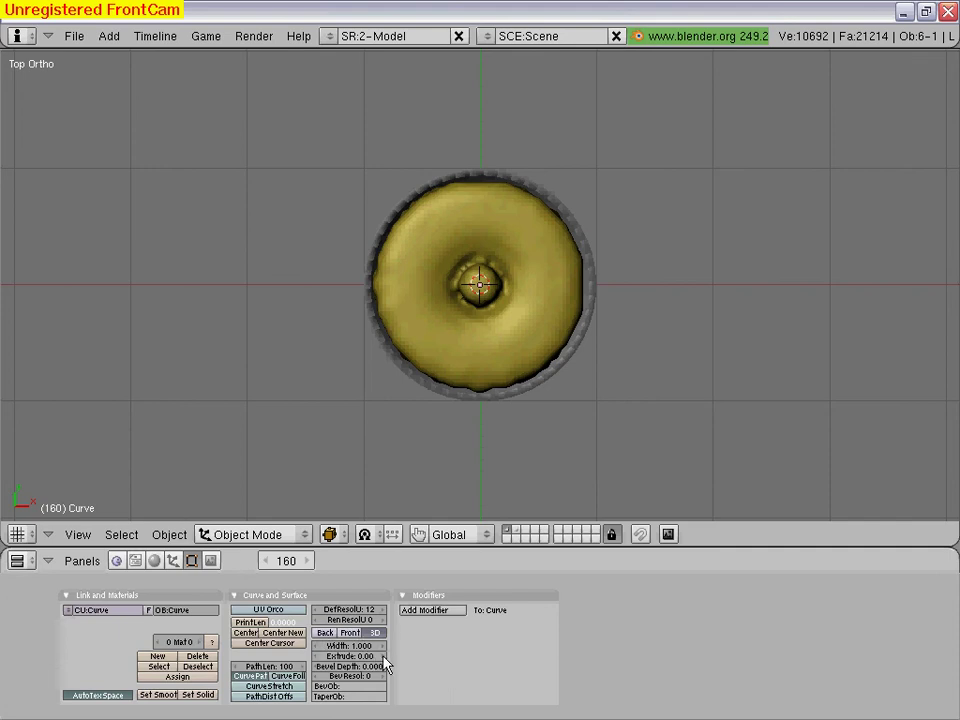
click(385, 666)
click(384, 666)
click(384, 666)
click(384, 666)
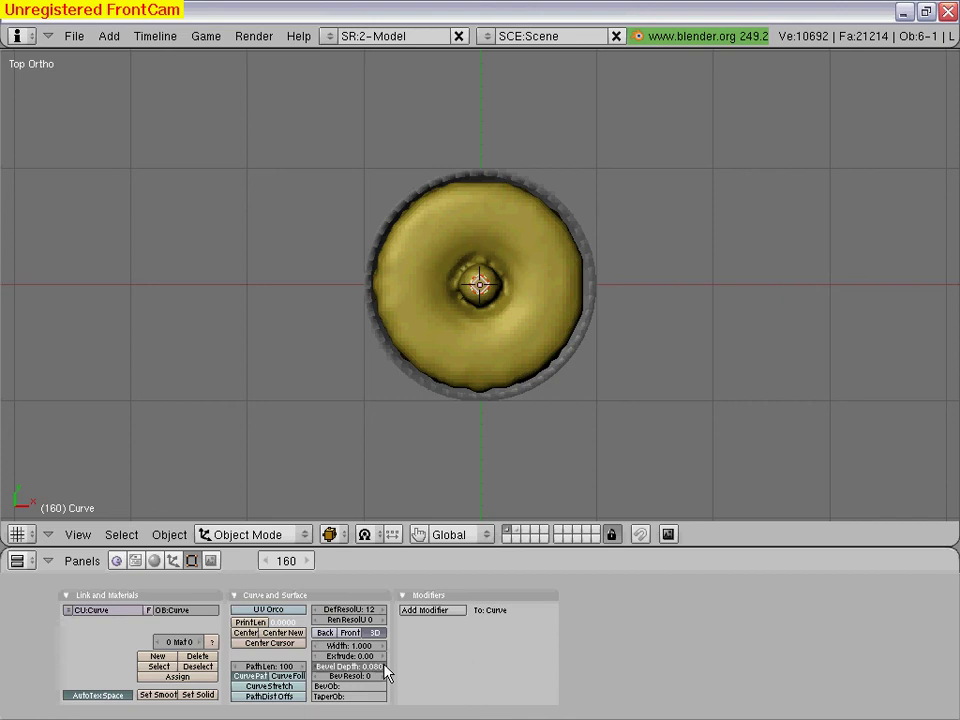
click(384, 666)
click(290, 565)
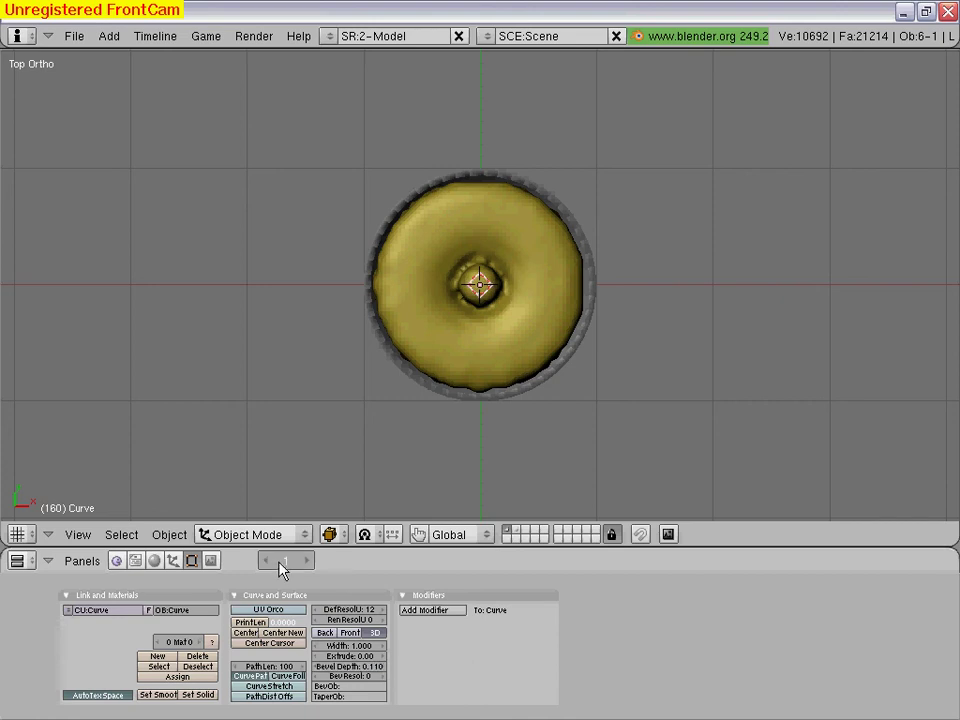
text(1)
key(Return)
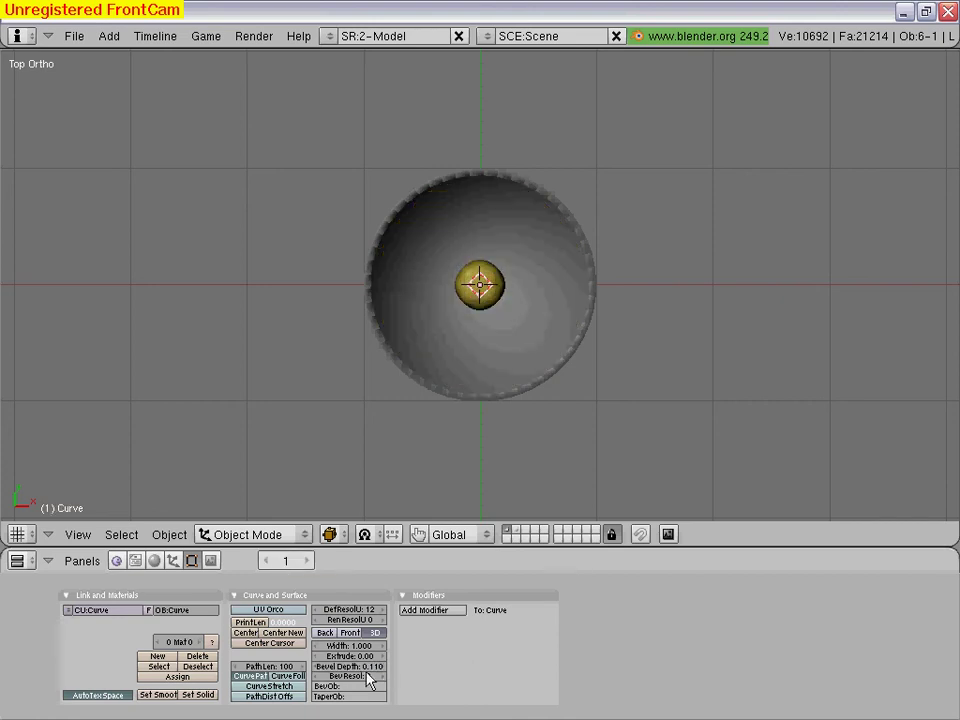
Set the tube's Bevel Depth to 0.120 and settle its BevResol at 8
click(384, 667)
click(383, 676)
click(383, 676)
click(383, 676)
click(383, 676)
click(383, 676)
click(383, 676)
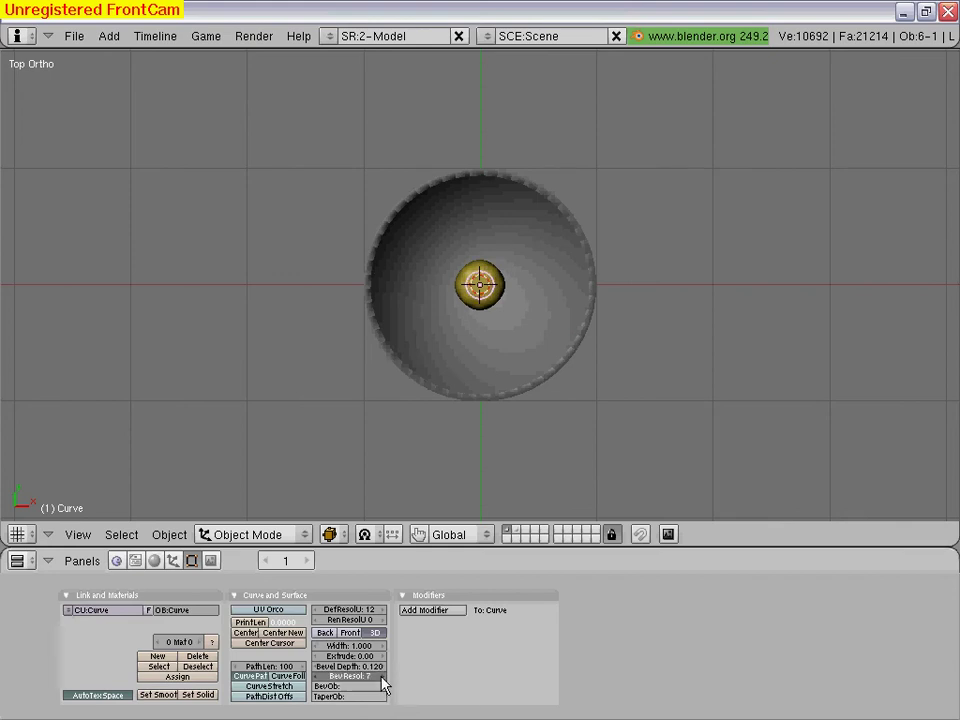
click(383, 676)
click(383, 676)
click(383, 676)
click(383, 676)
click(383, 676)
click(383, 676)
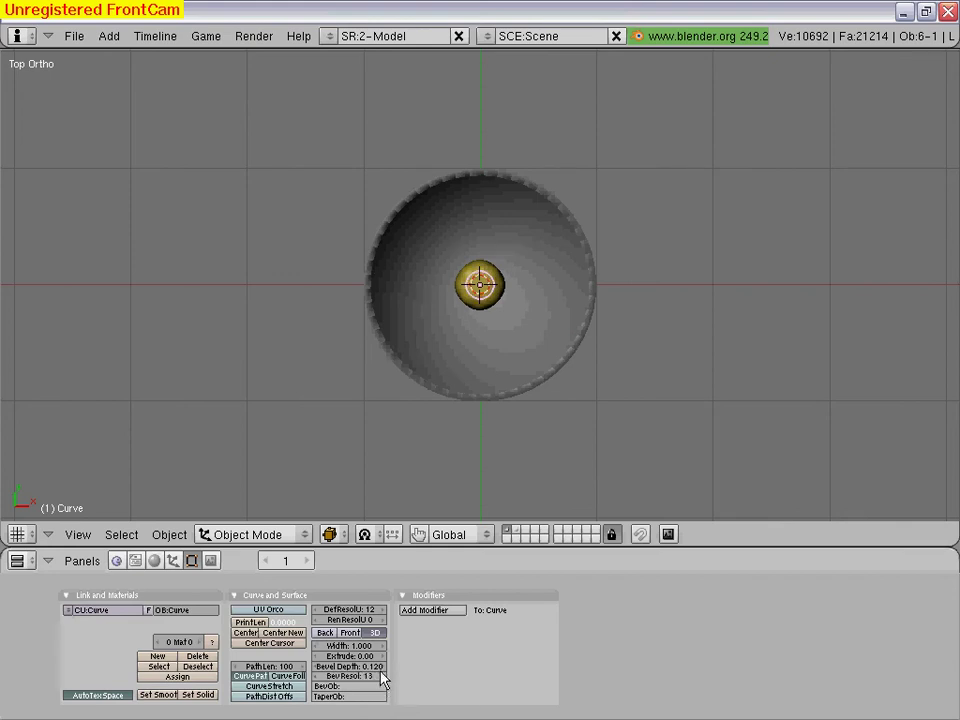
click(317, 676)
click(317, 676)
click(317, 676)
click(317, 676)
click(318, 677)
Thicken the tube by raising its Bevel Depth to 0.230
click(383, 666)
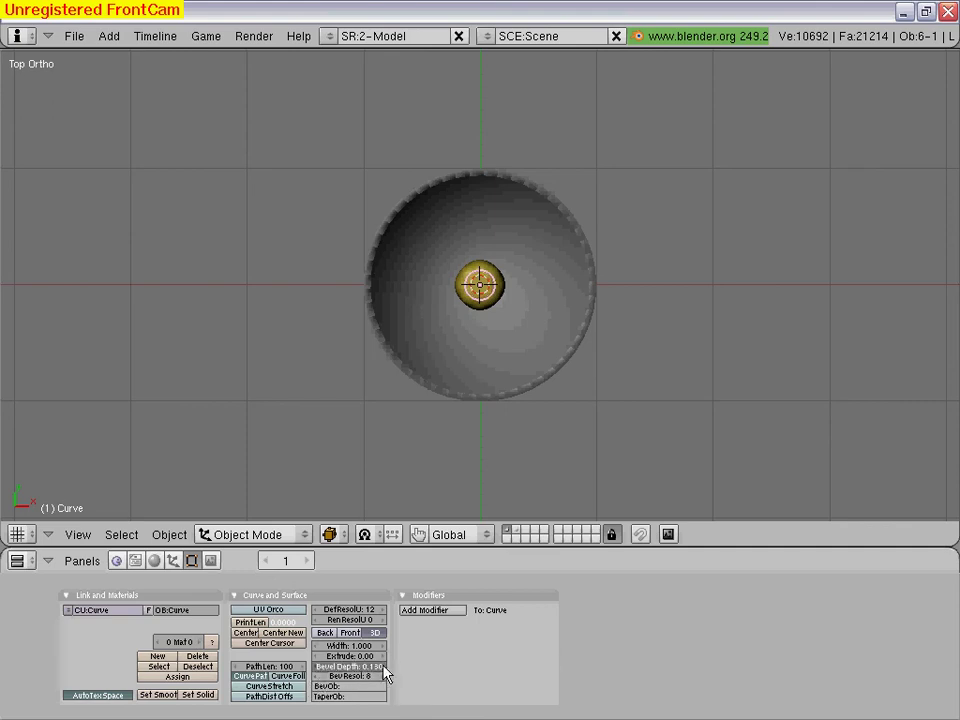
click(383, 666)
click(383, 666)
click(383, 666)
click(383, 666)
click(383, 666)
click(383, 666)
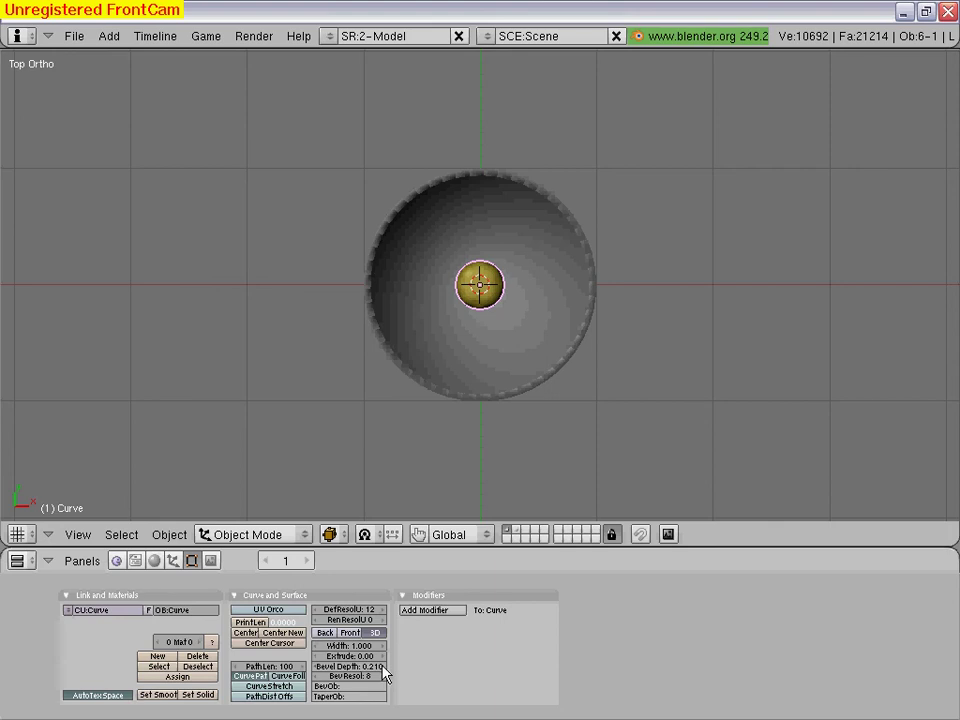
click(383, 666)
click(383, 666)
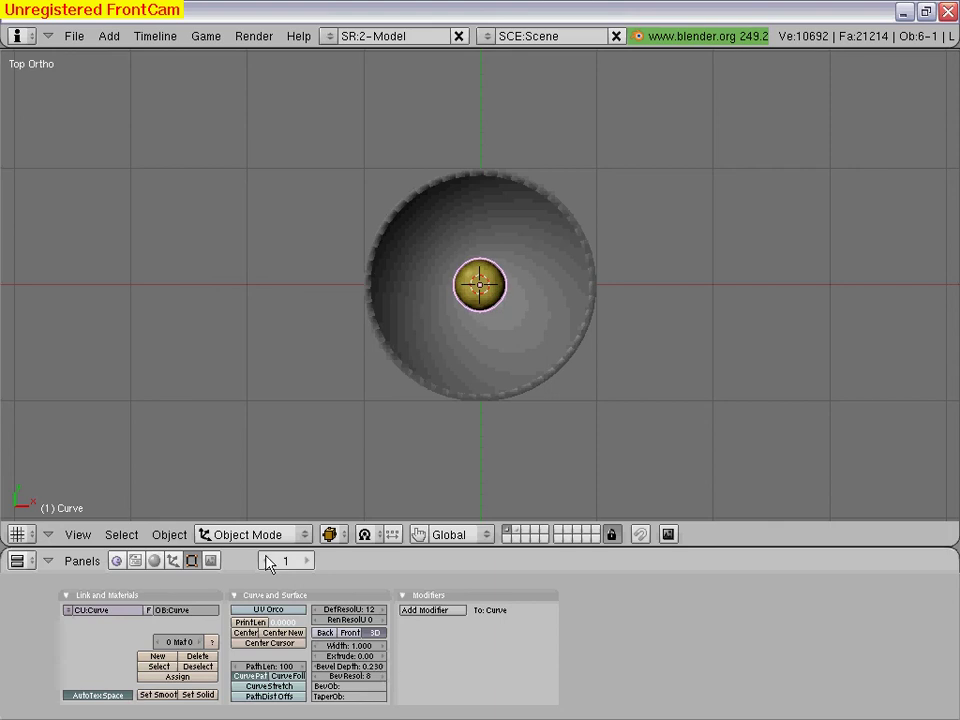
click(89, 538)
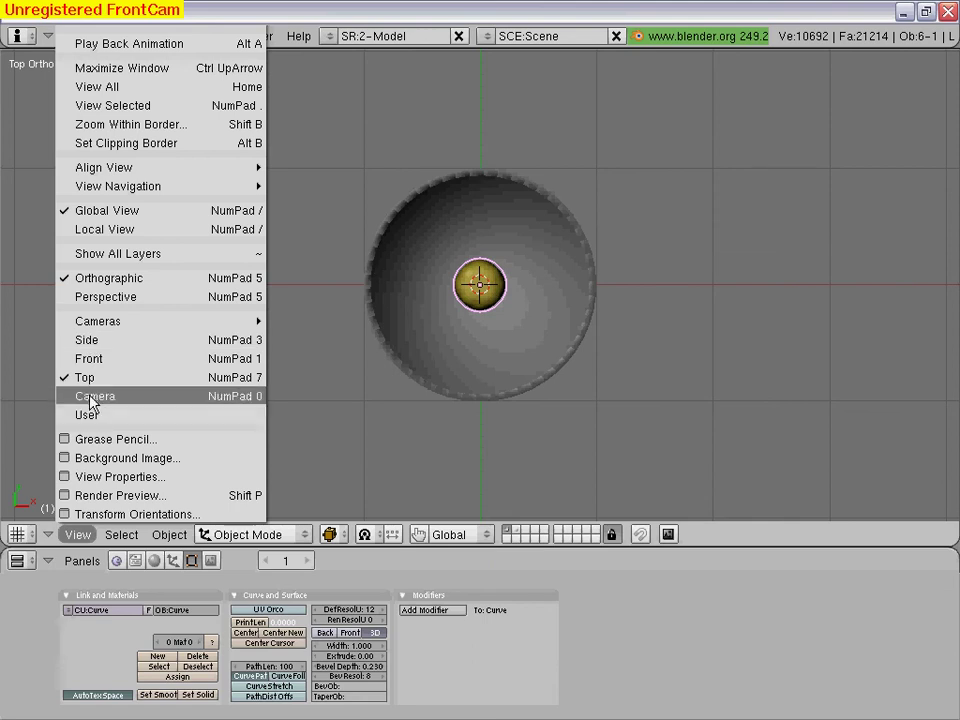
From the front view, move the tube along Z until its lower end sits just inside the cup
click(92, 360)
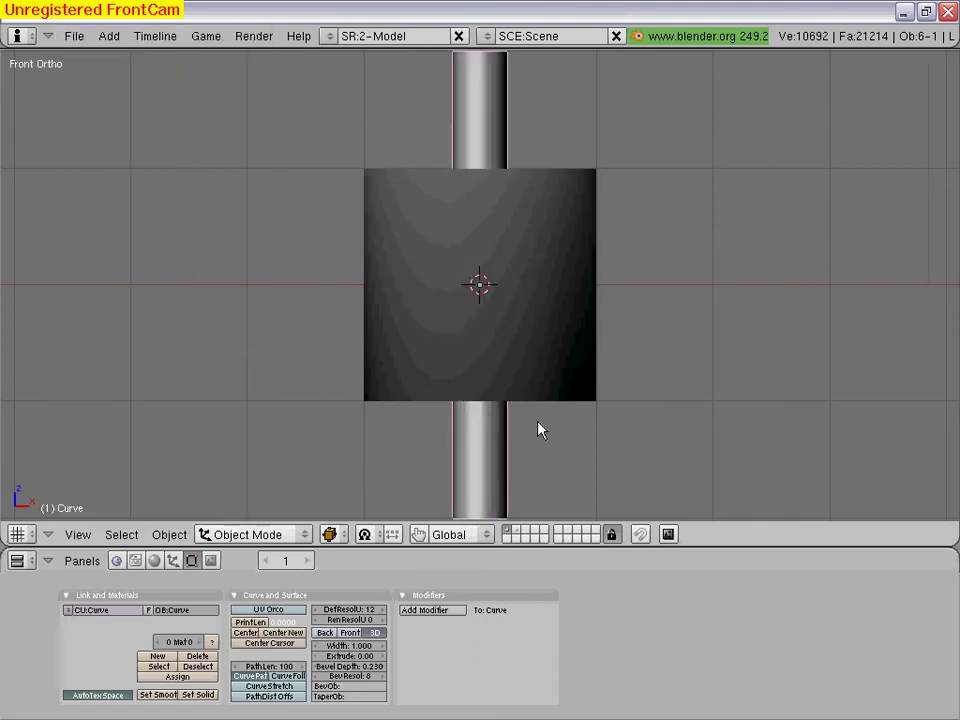
key(g)
key(z)
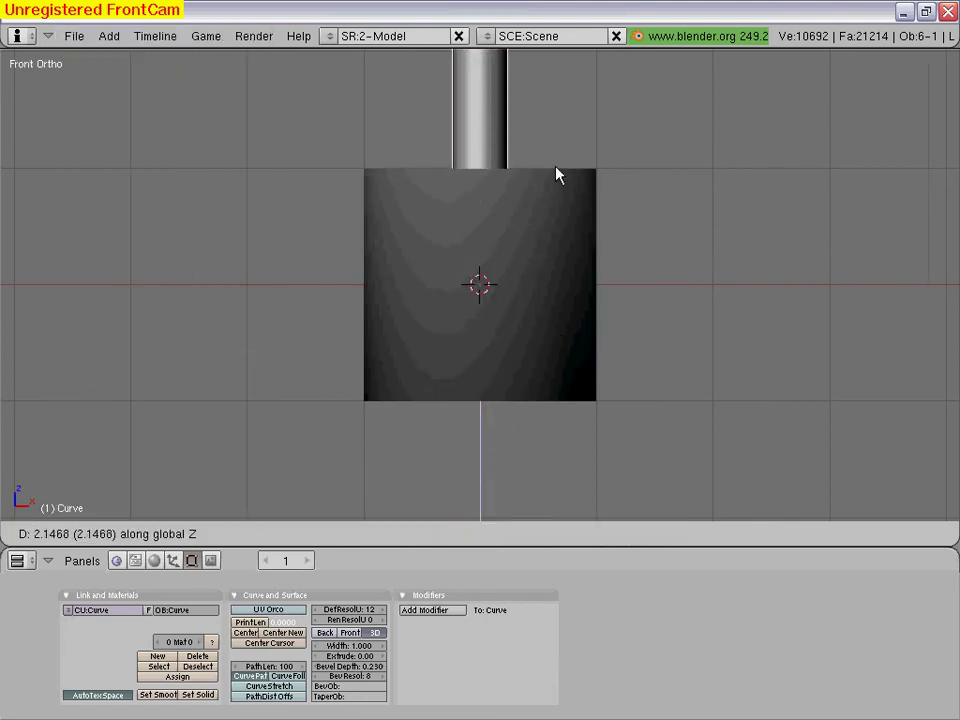
click(558, 89)
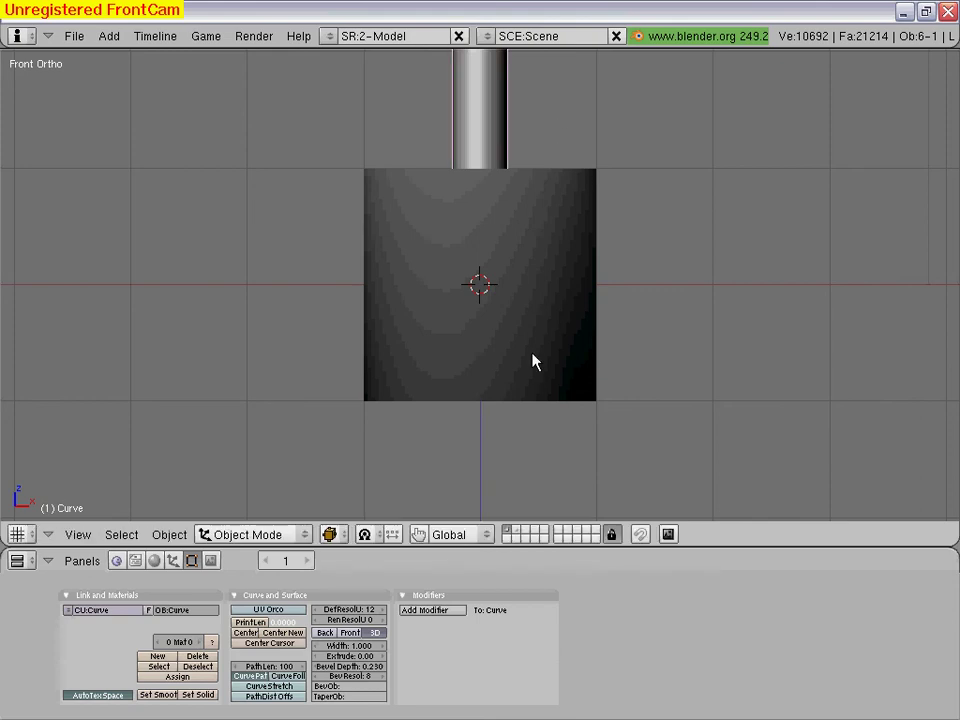
mouse_move(533, 362)
middle_down()
mouse_move(510, 467)
mouse_move(527, 437)
mouse_move(685, 361)
middle_up()
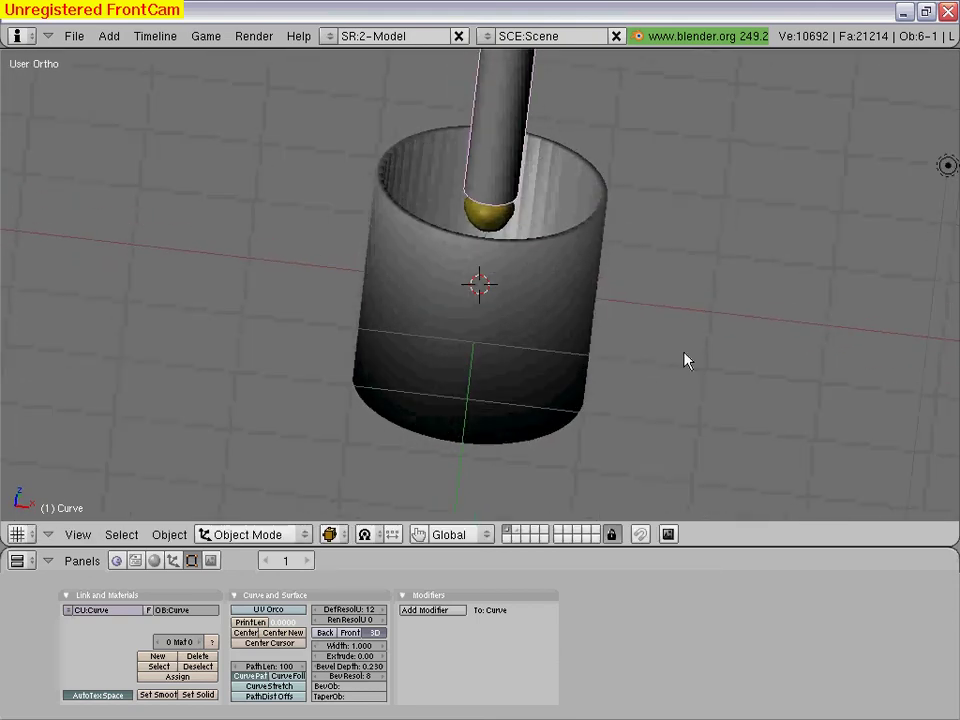
key(g)
key(z)
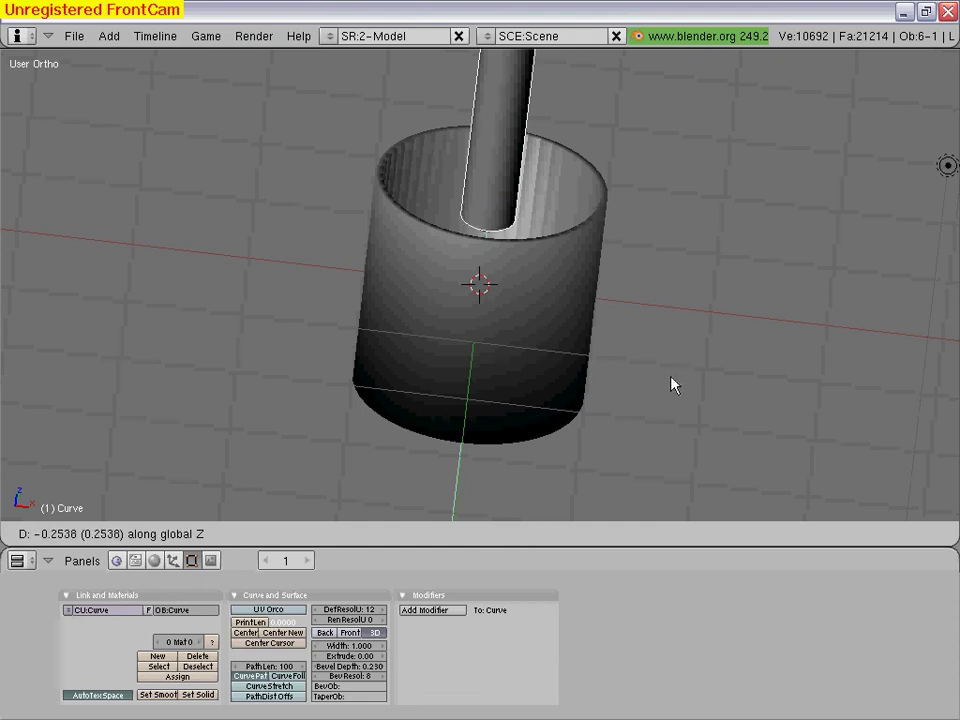
click(671, 384)
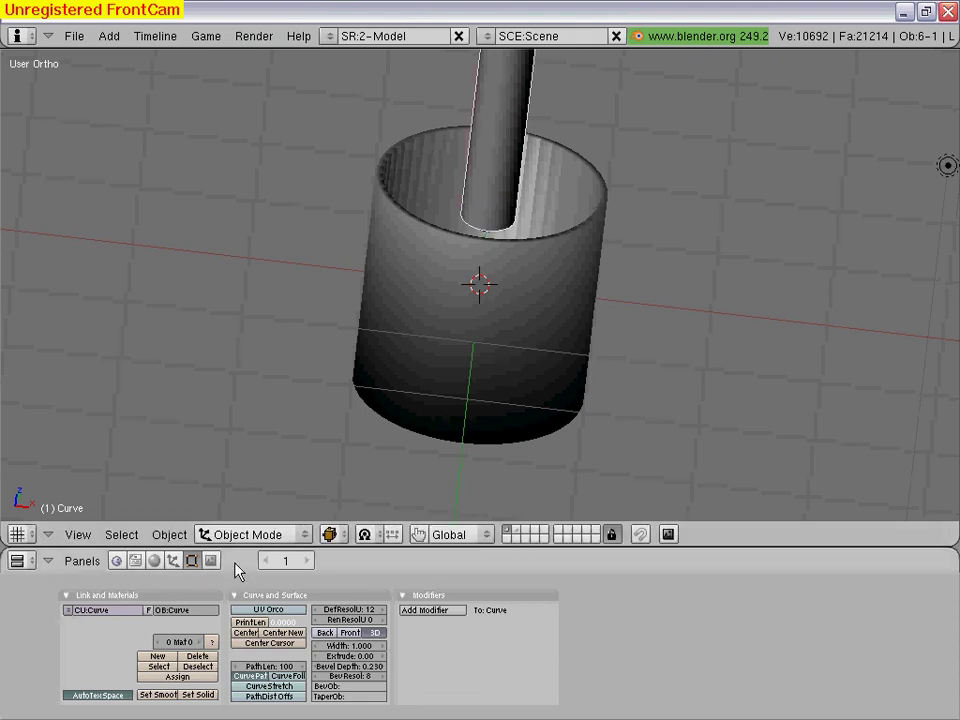
Edit the tube's curve in front view and drag its top point to the right along X
key(Tab)
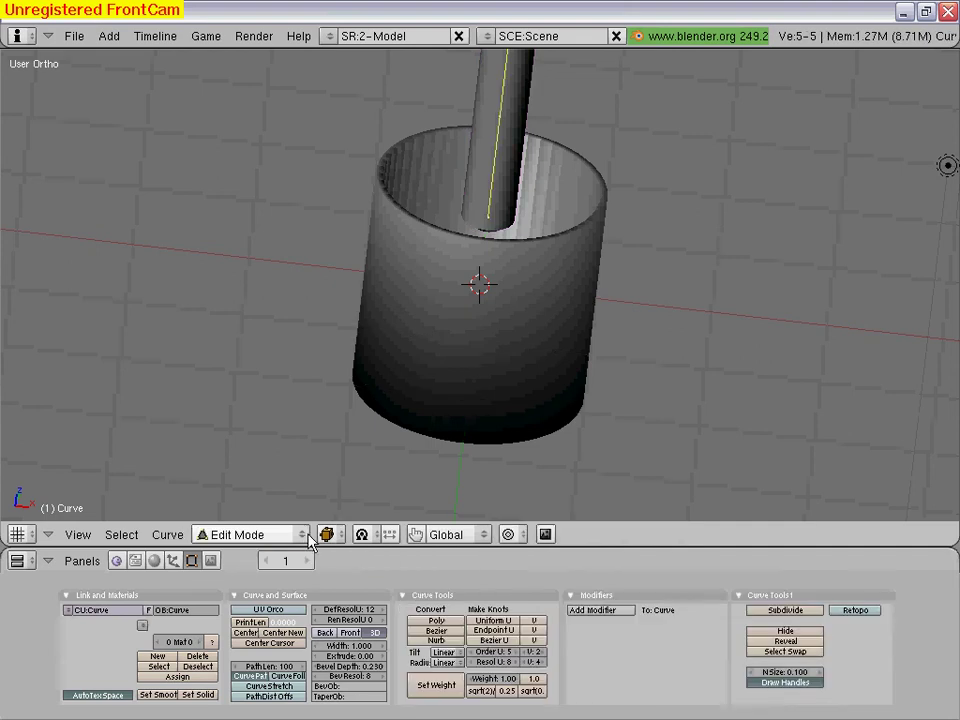
scroll(544, 410, down, 3)
scroll(540, 408, down, 2)
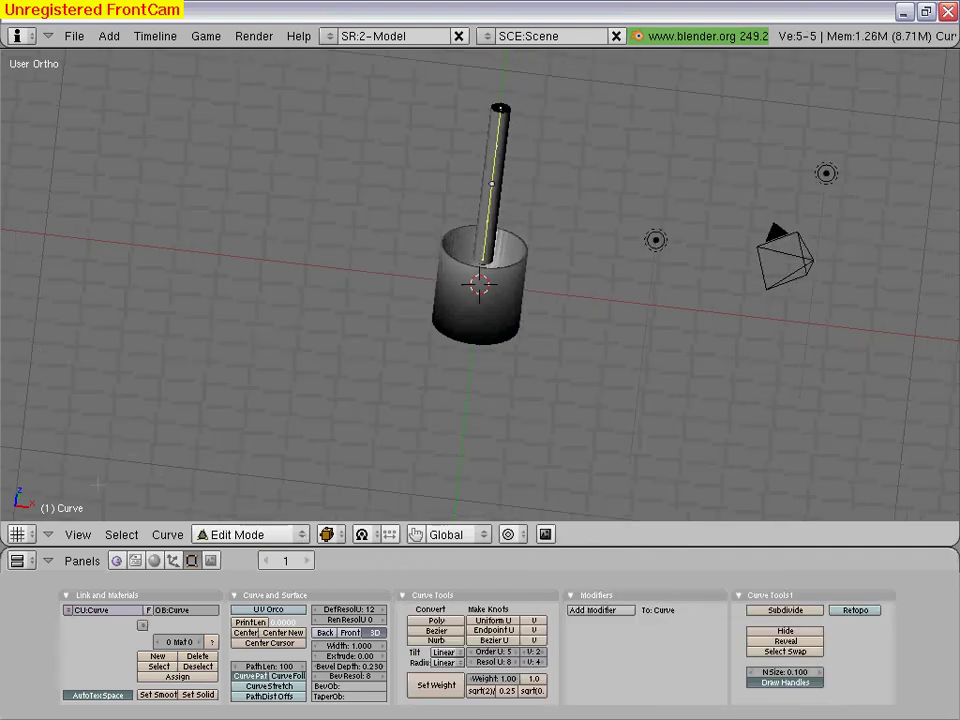
click(77, 534)
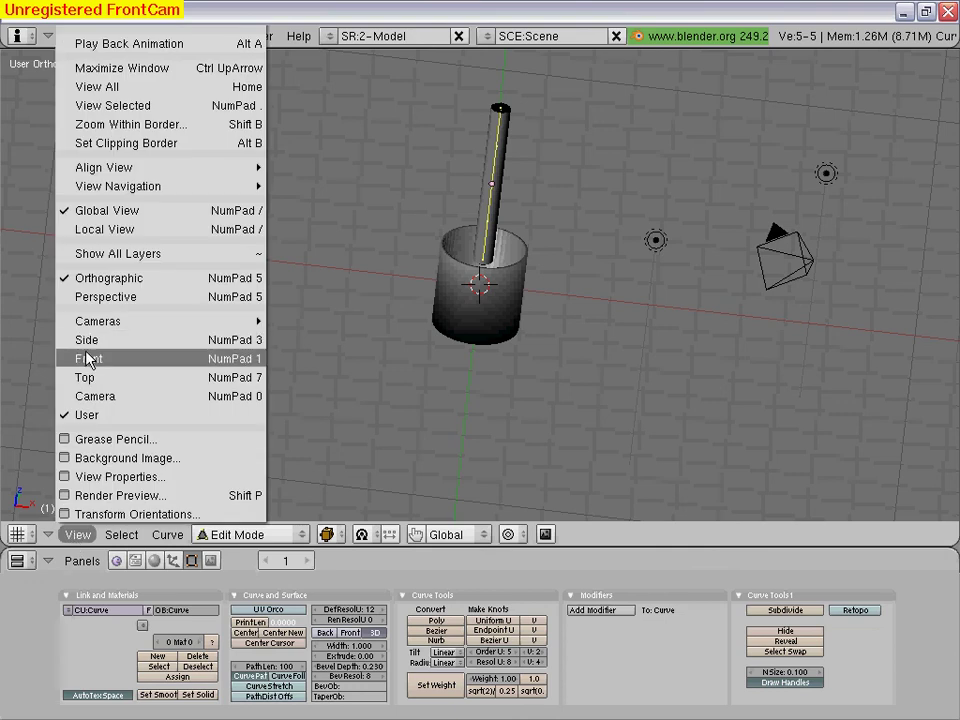
click(88, 358)
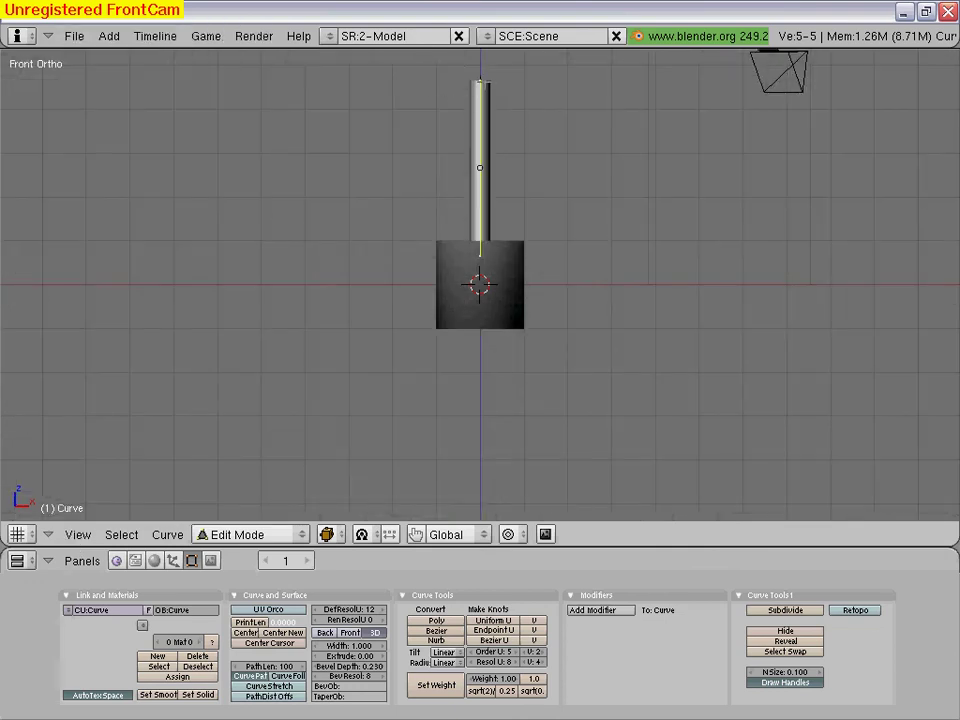
right_click(480, 167)
key(g)
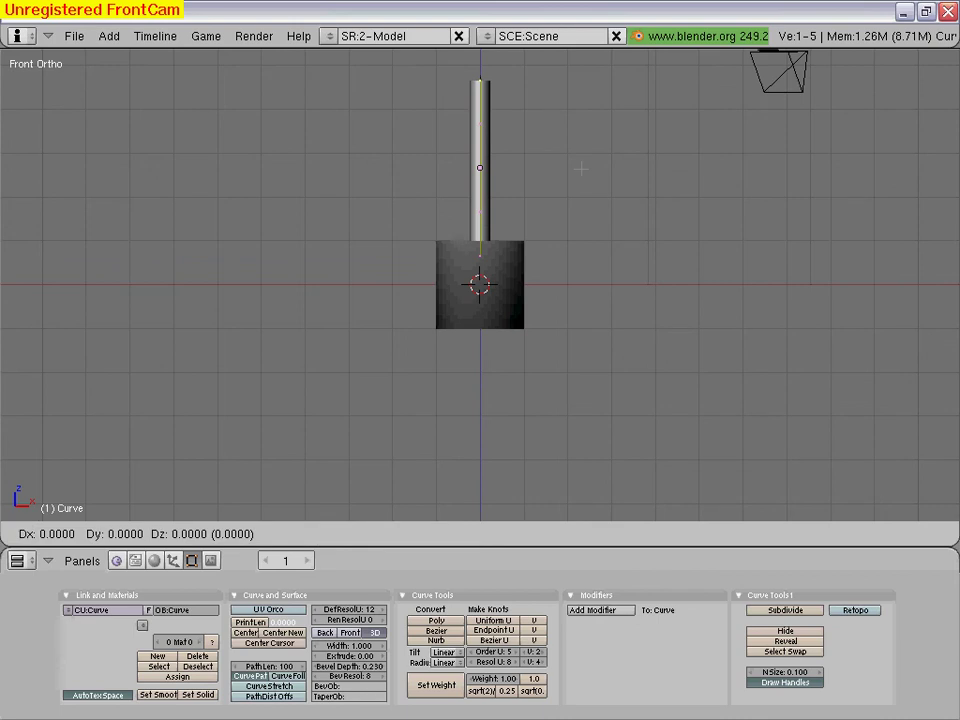
key(x)
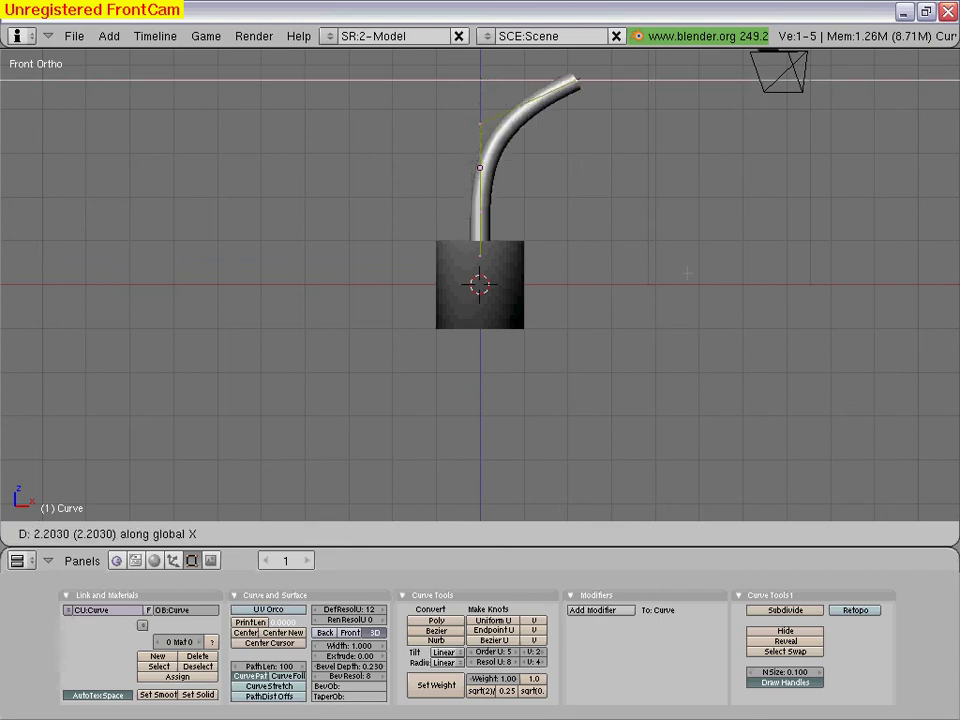
click(732, 399)
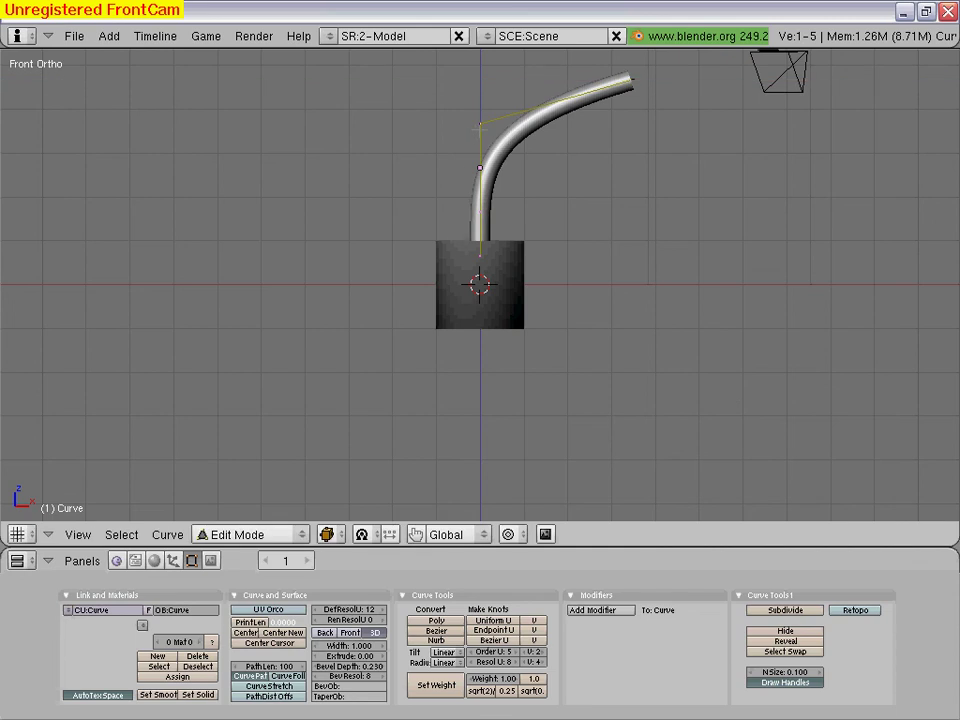
Bend the tube further along X and lower the spout end and its handle along Z
key(g)
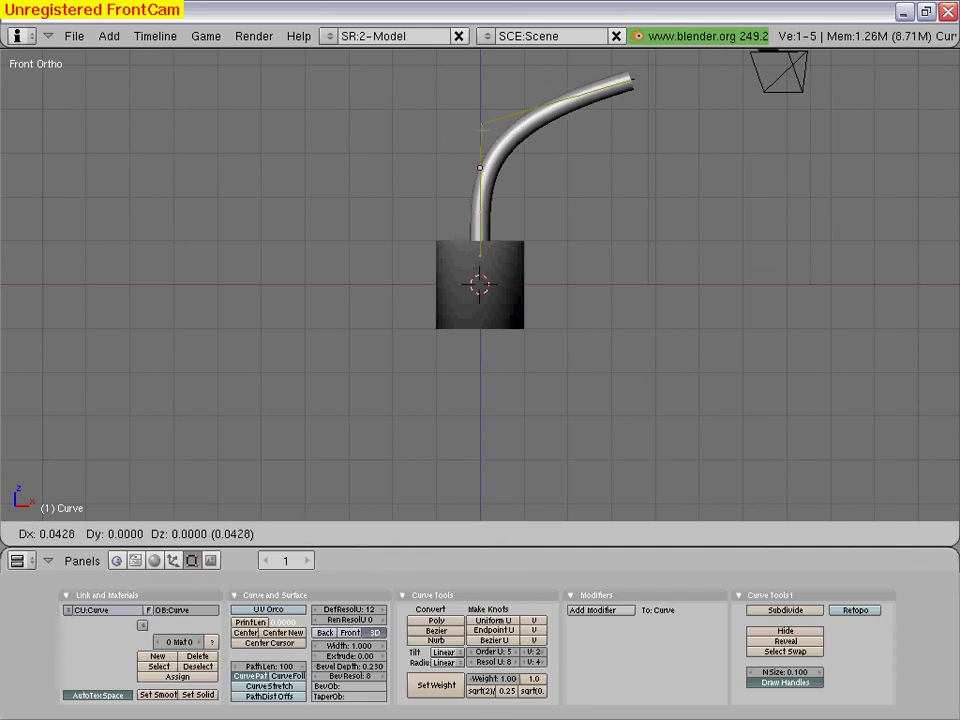
key(x)
click(570, 179)
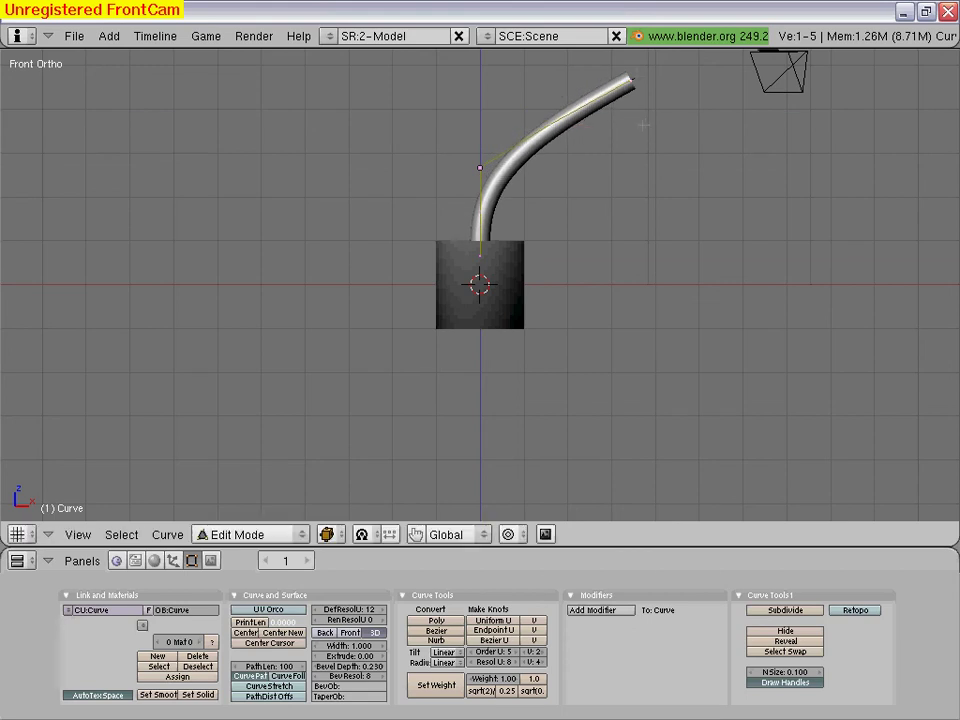
key(g)
key(z)
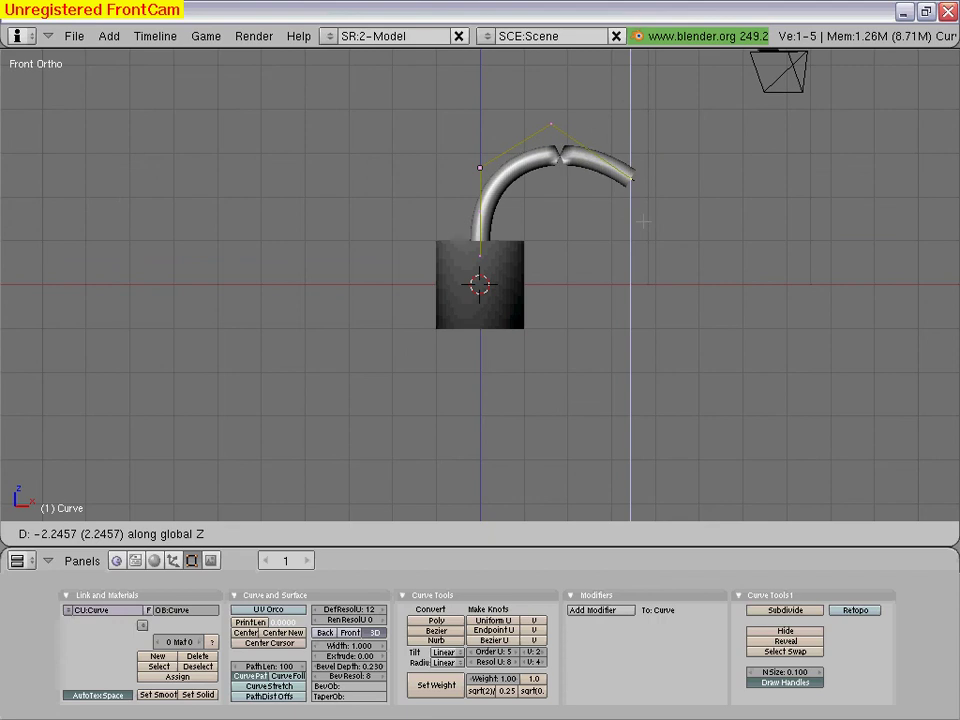
click(640, 171)
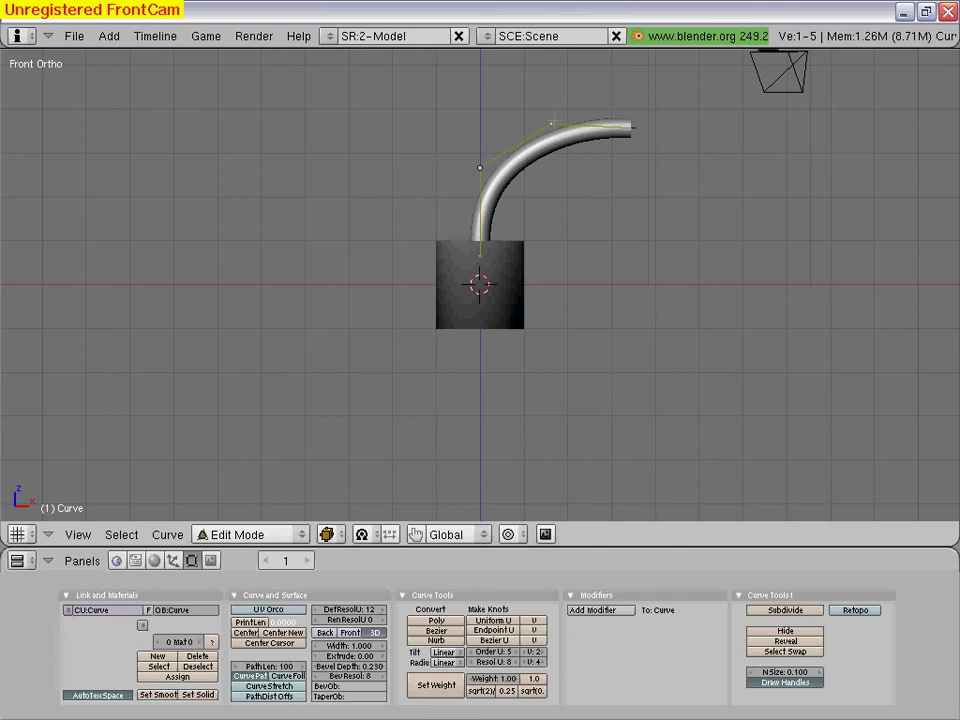
shift+right_click(636, 127)
key(g)
key(z)
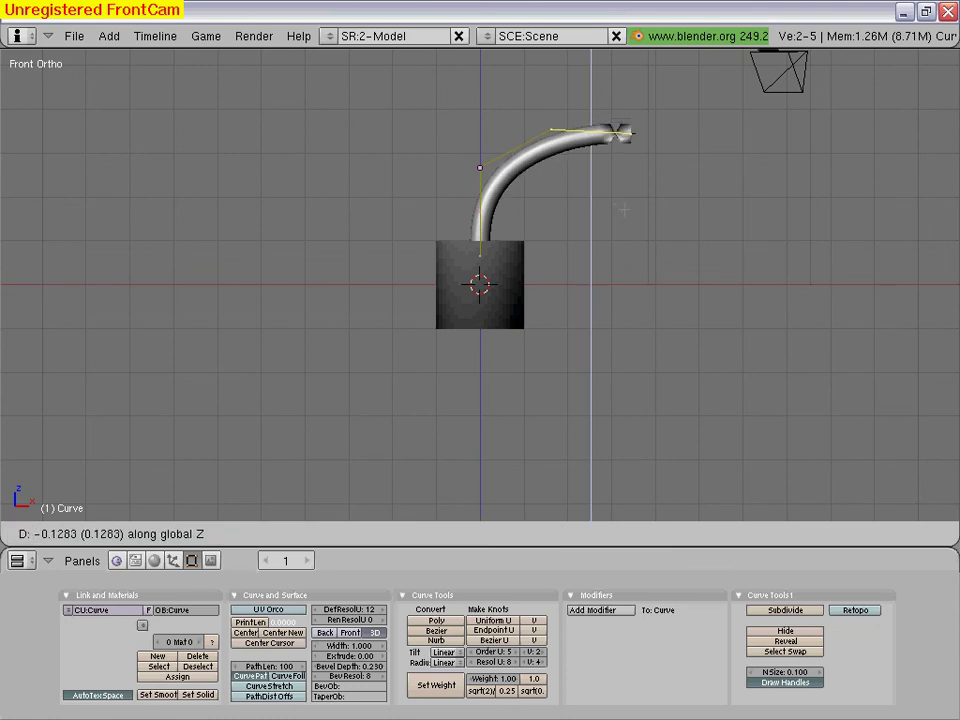
click(622, 236)
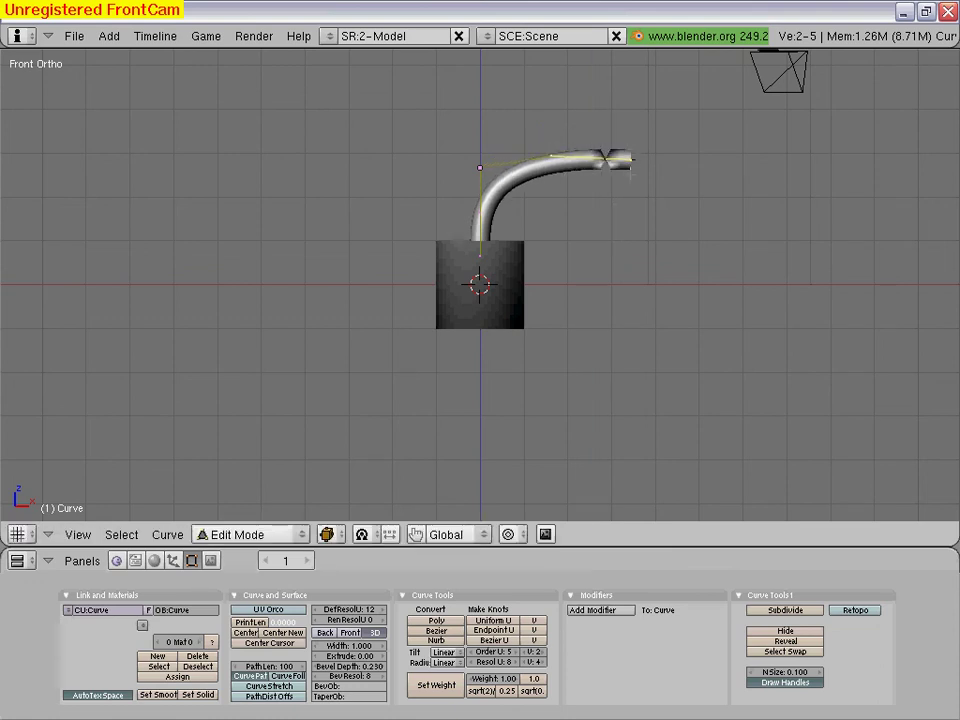
Fine-tune the spout endpoint's position along X and raise it slightly along Z
shift+right_click(651, 201)
key(g)
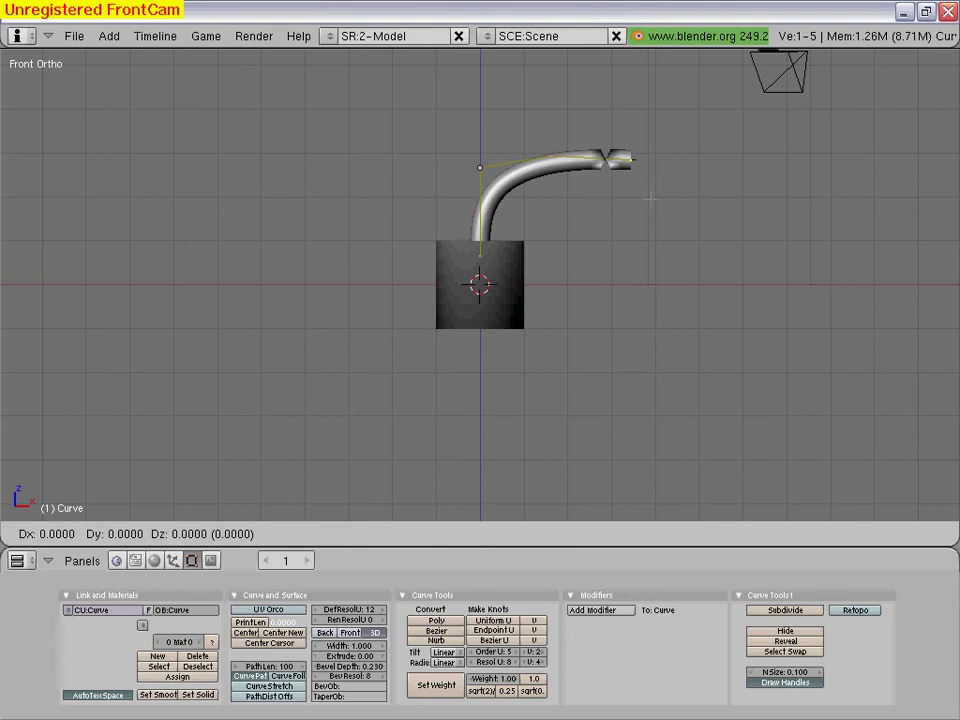
key(x)
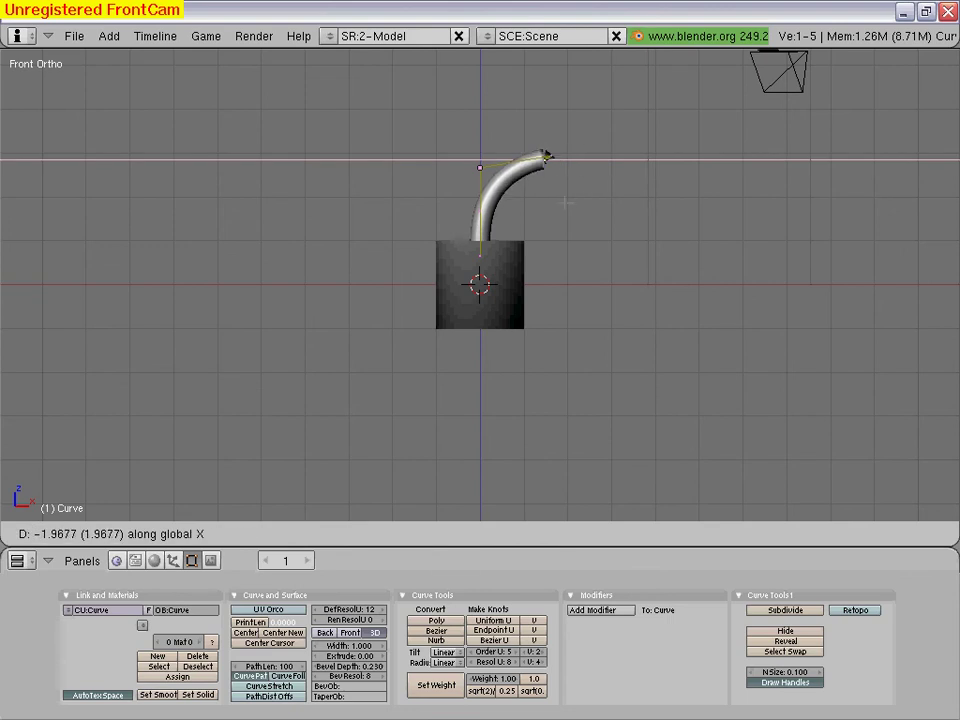
click(566, 203)
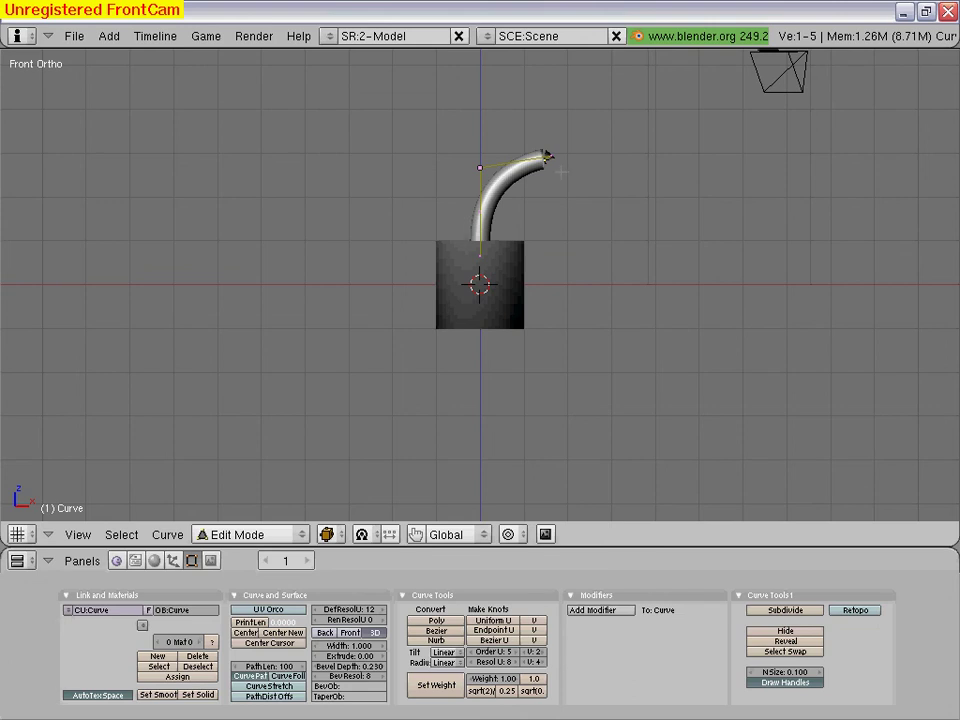
key(g)
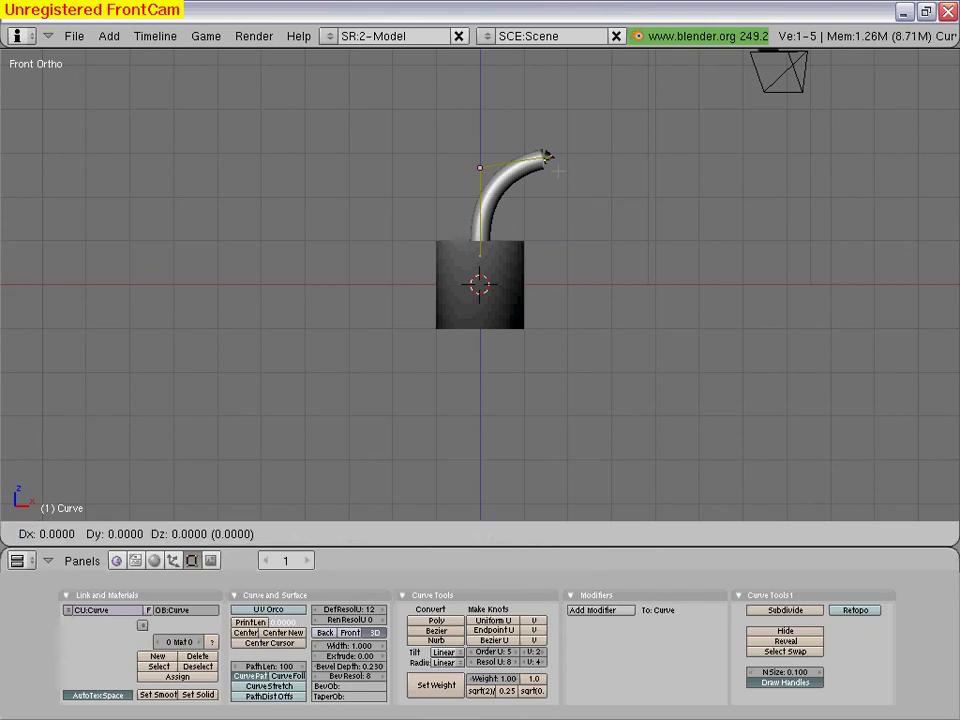
key(x)
click(633, 200)
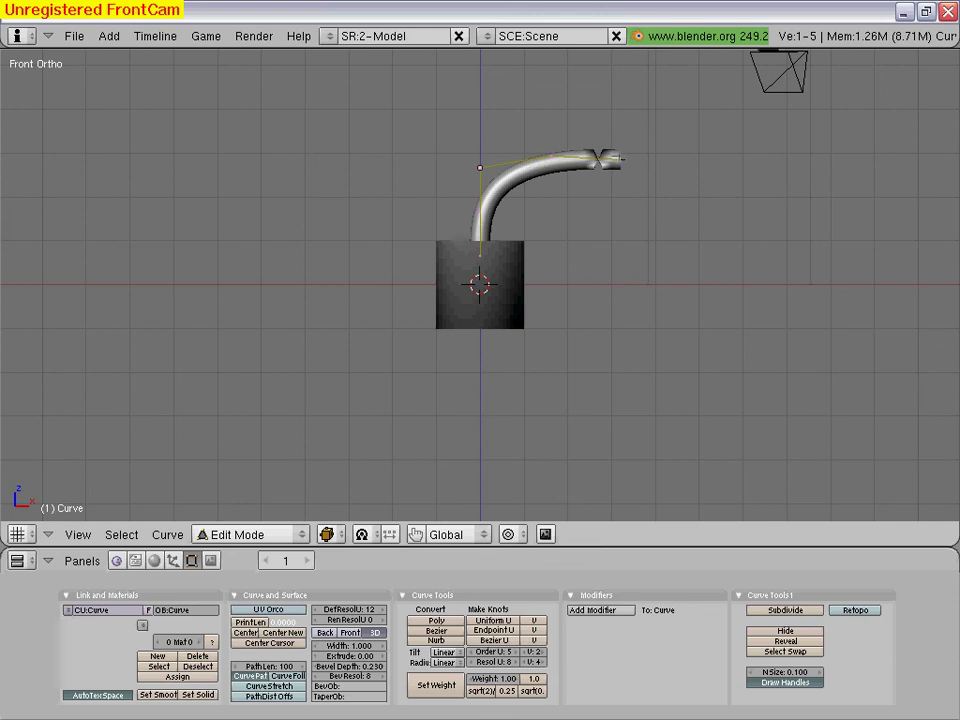
key(g)
key(z)
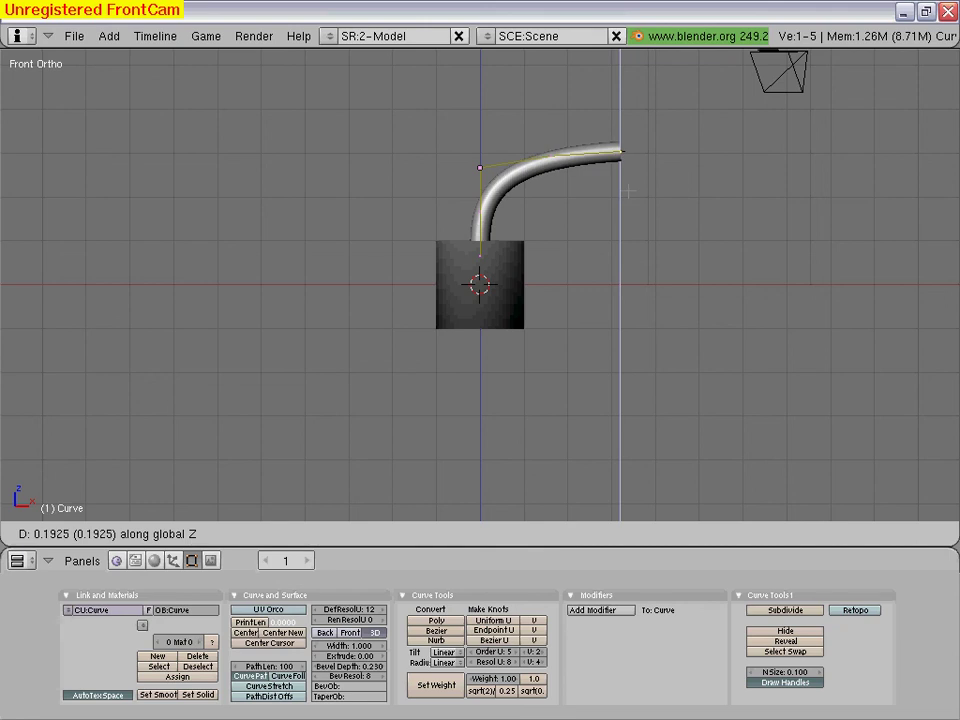
click(629, 193)
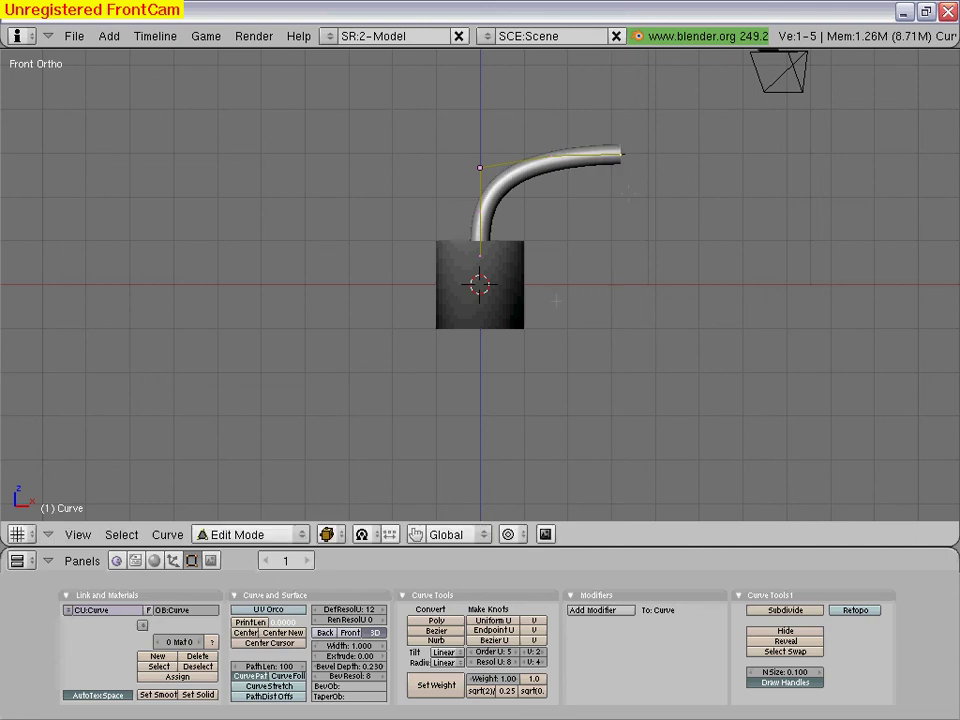
click(300, 536)
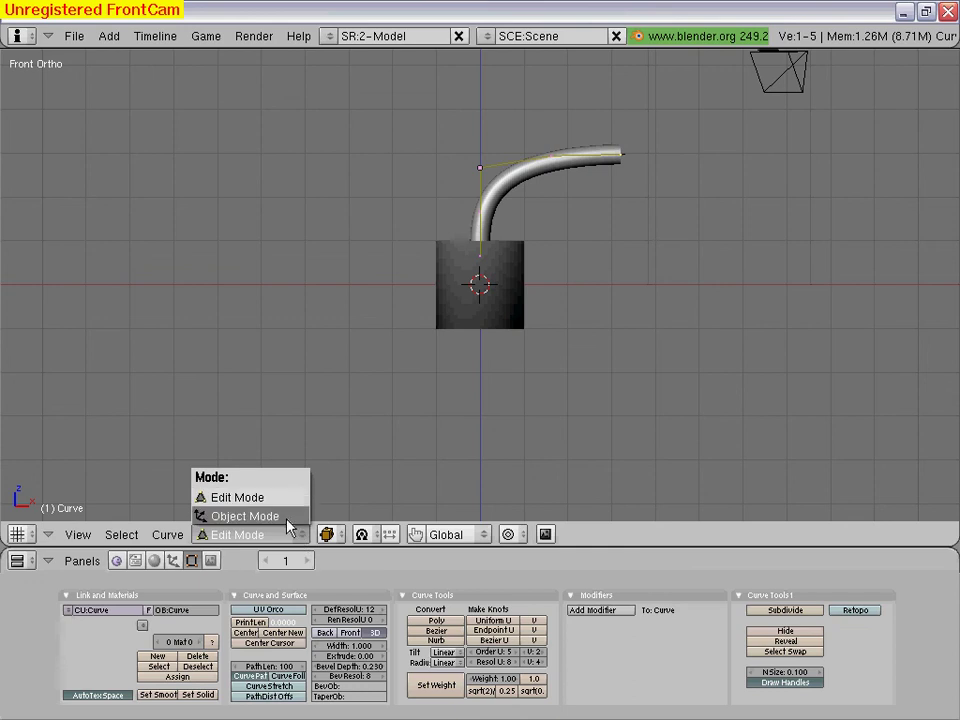
Back in Object Mode, render a test image of the cup and bent spout, then close the render
click(292, 517)
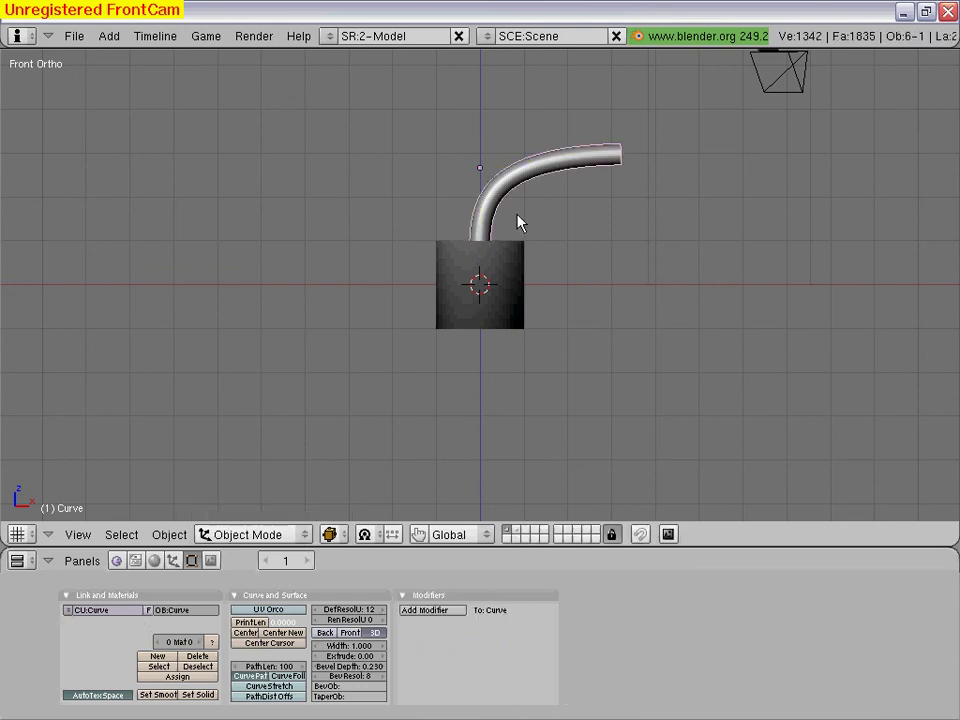
click(155, 563)
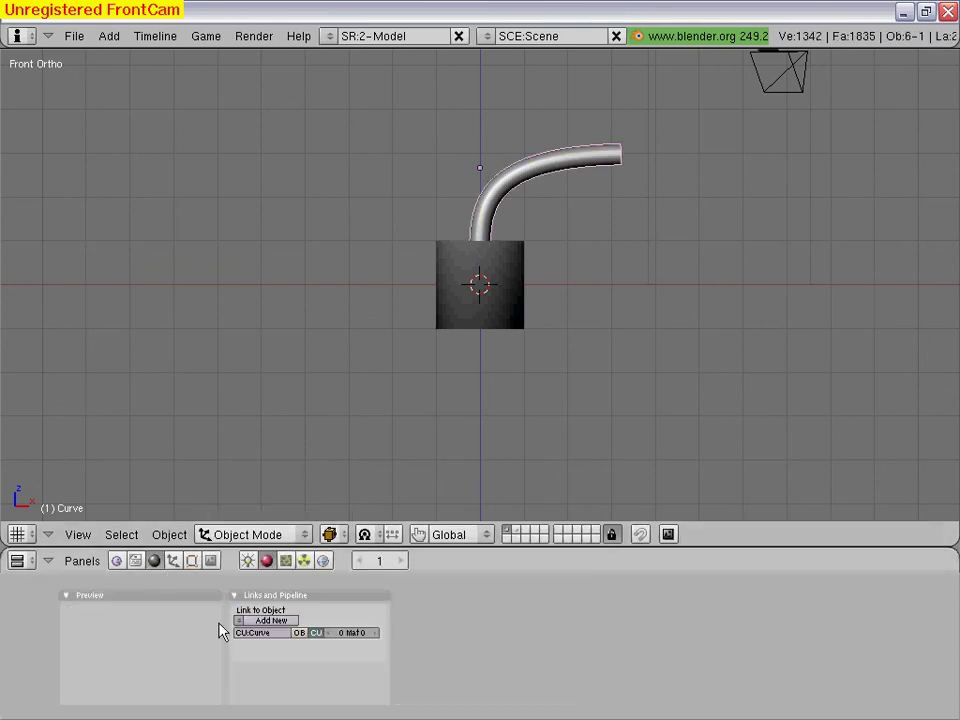
click(212, 561)
click(278, 618)
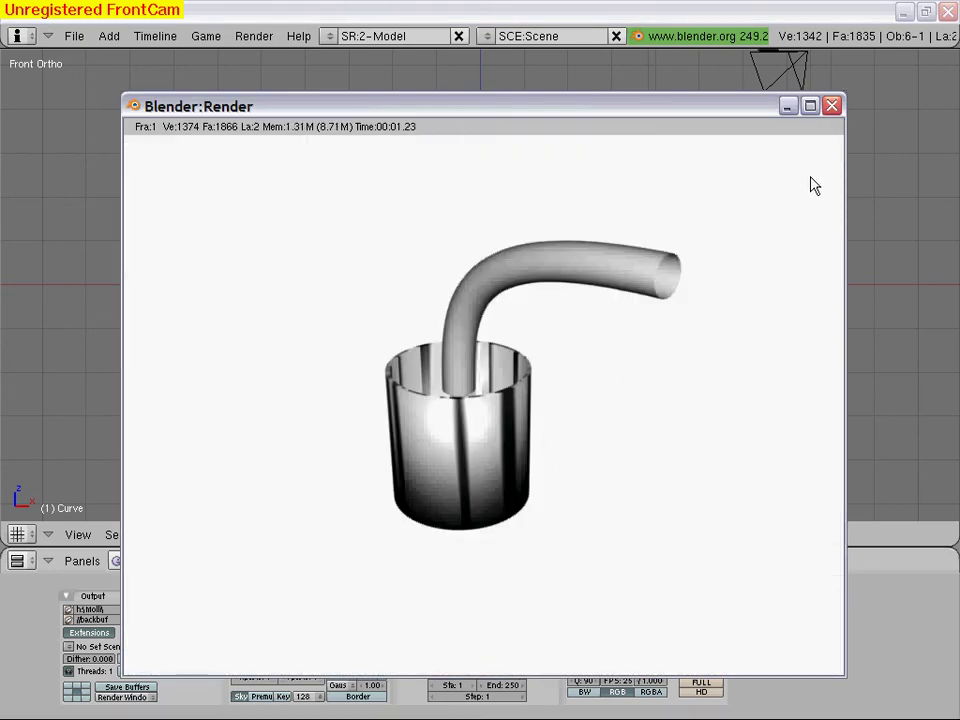
click(834, 106)
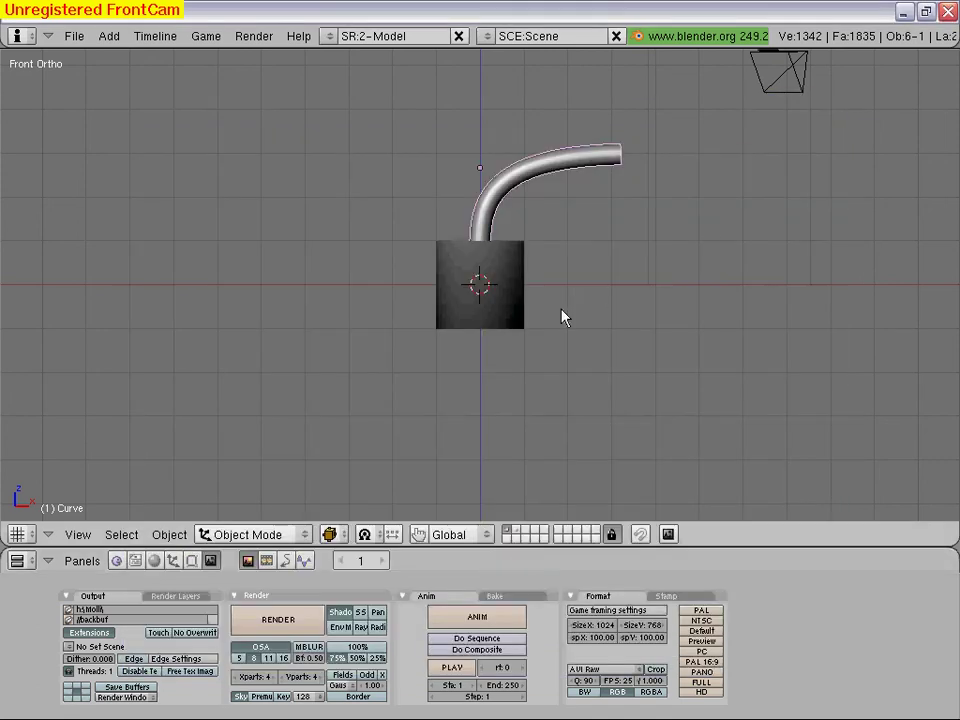
mouse_move(558, 299)
middle_down()
mouse_move(501, 461)
mouse_move(495, 456)
middle_up()
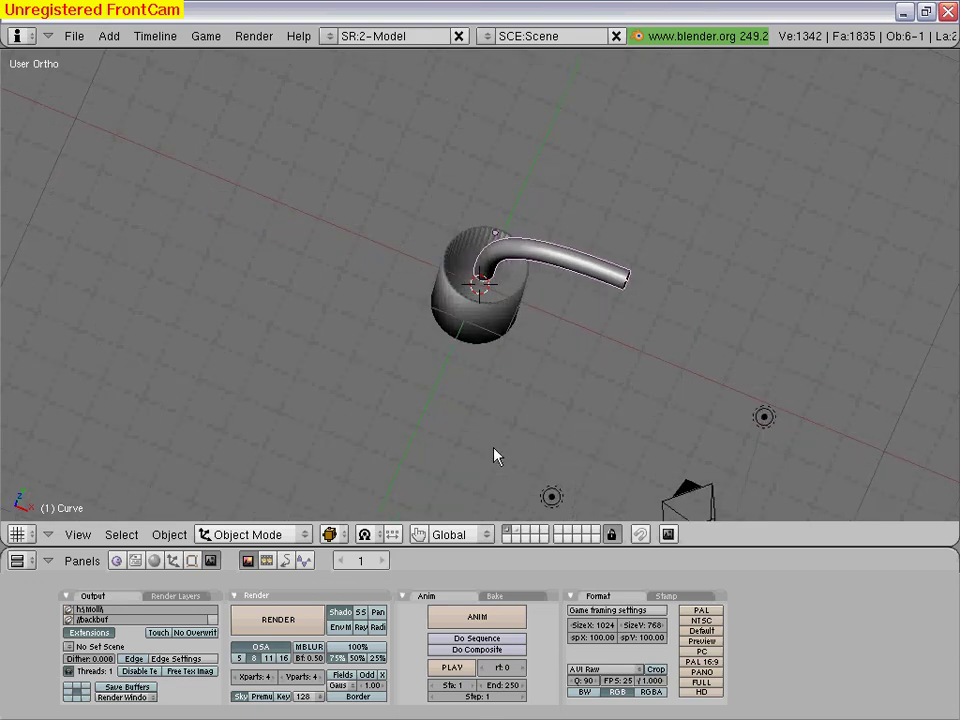
key(alt+a)
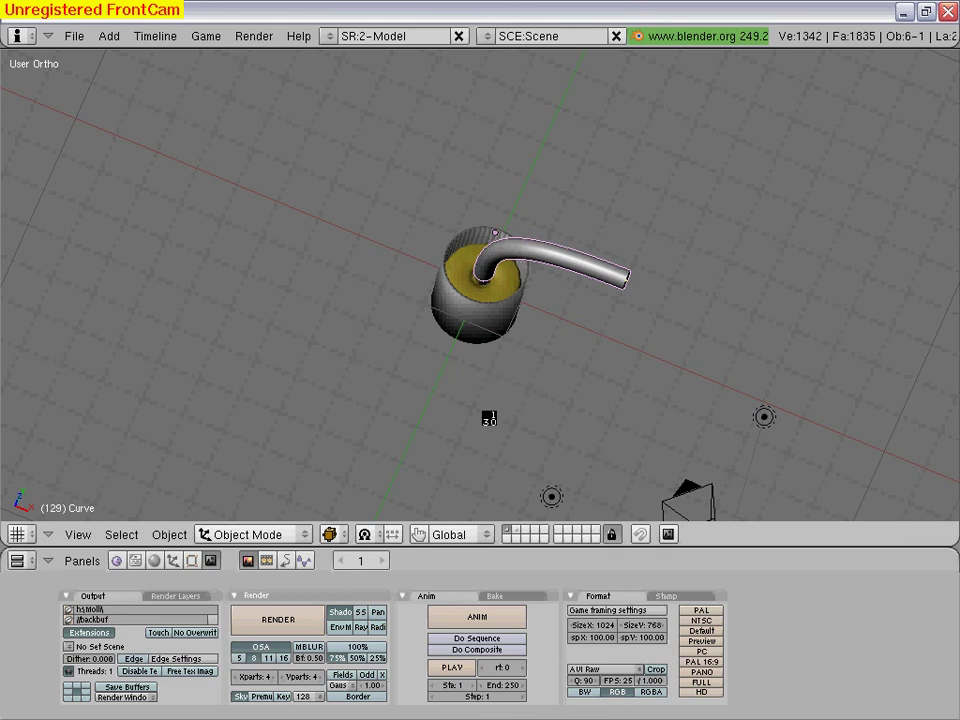
key(Escape)
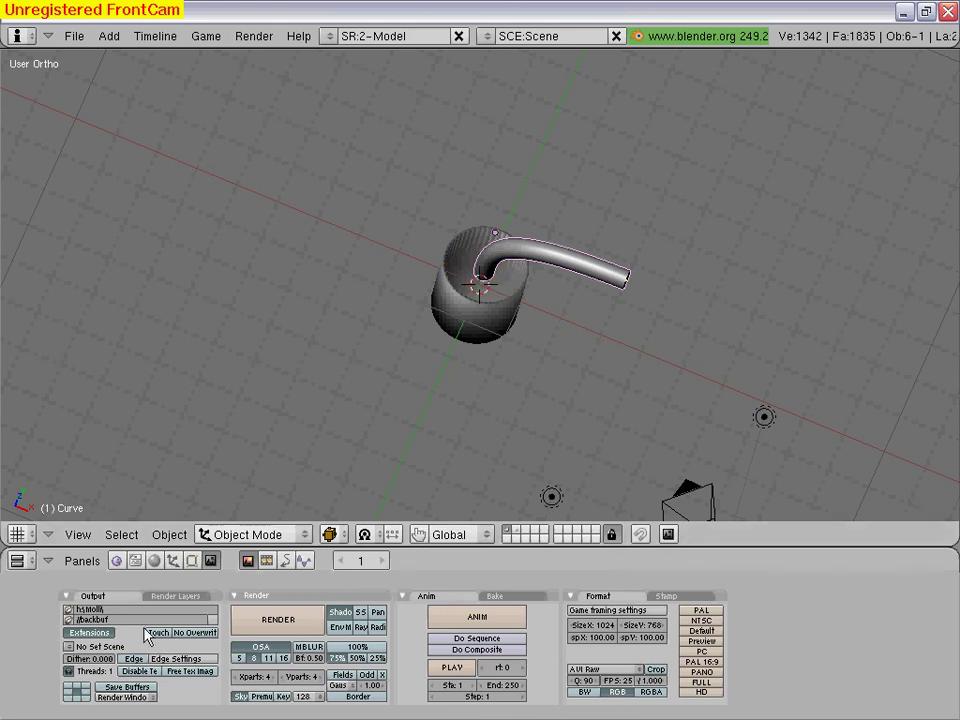
Add a new tube material with Ray Mirror on, RayMir raised and Fac at 1.00
click(155, 562)
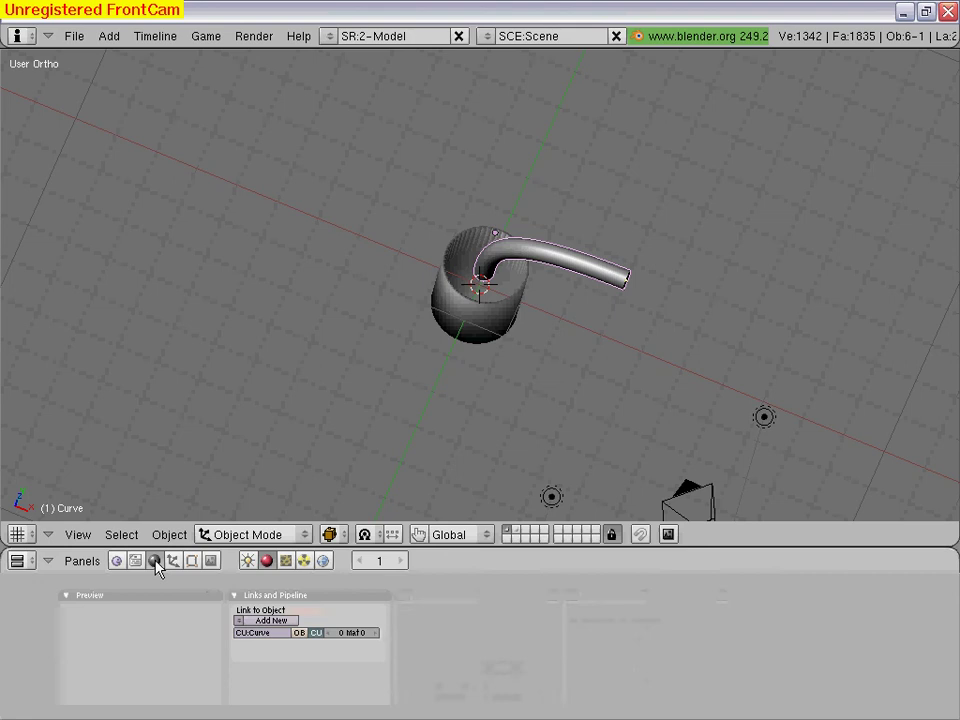
click(266, 622)
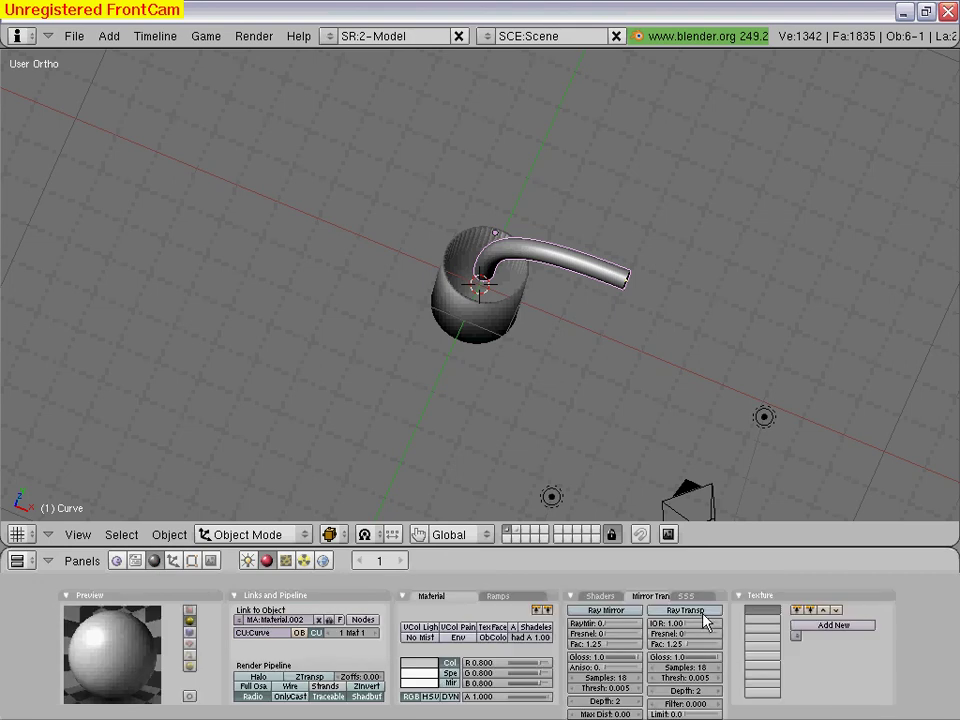
click(596, 611)
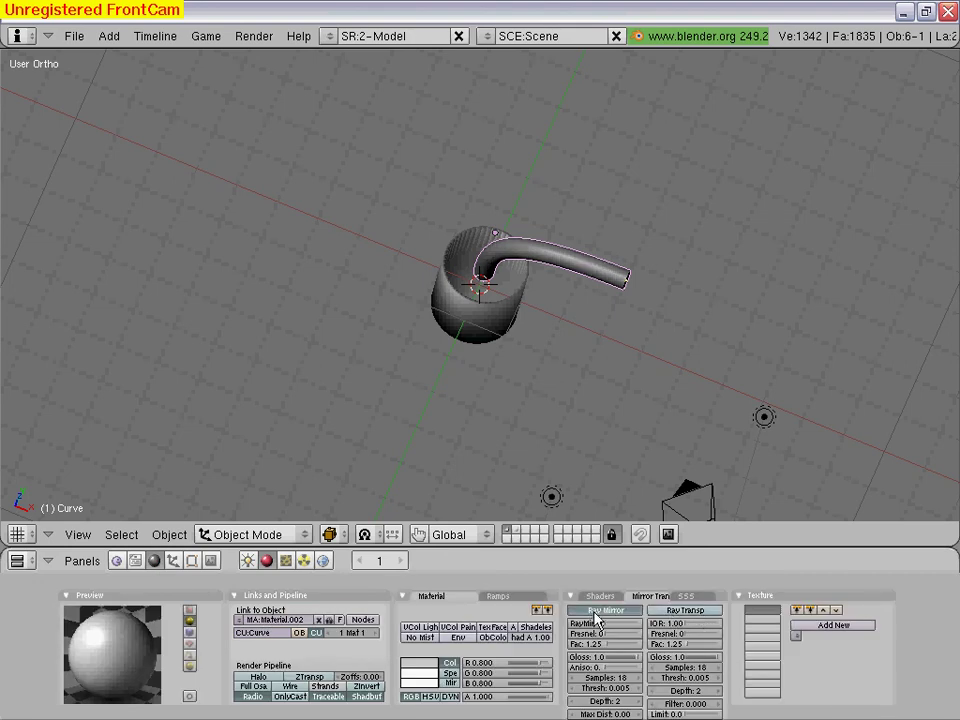
drag(606, 626, 622, 628)
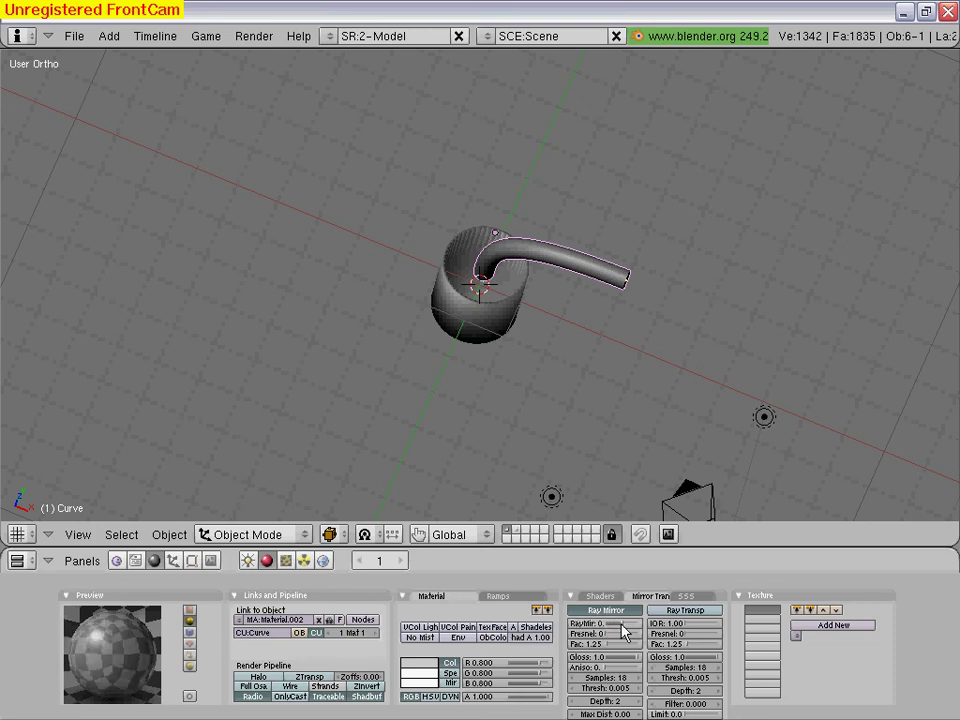
mouse_move(606, 644)
mouse_down()
mouse_move(626, 652)
mouse_move(605, 636)
mouse_move(628, 628)
mouse_up()
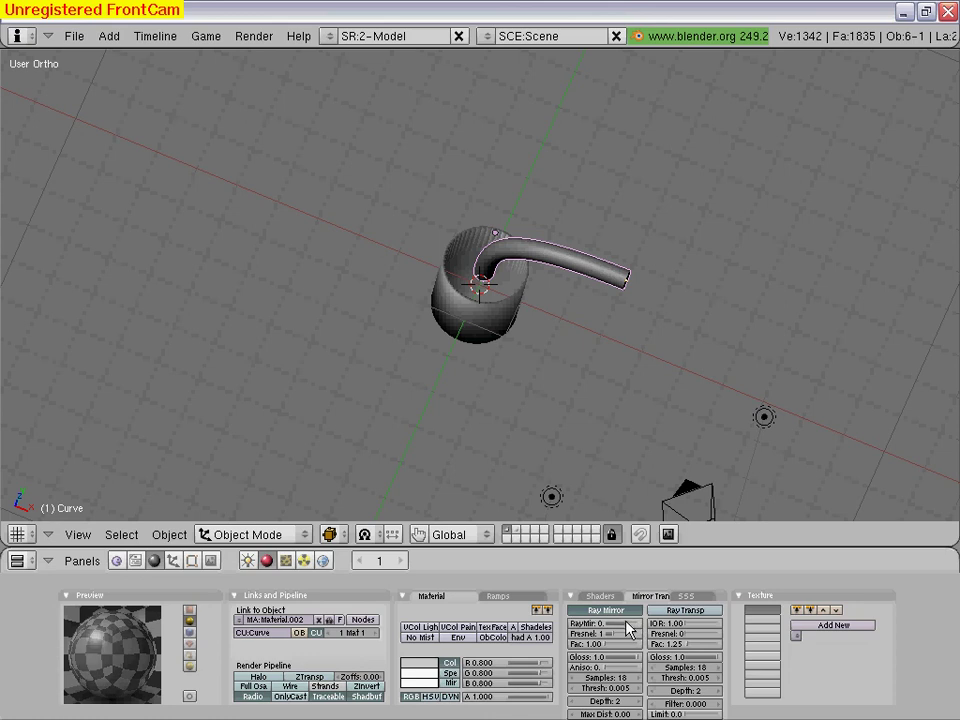
View through the scene camera, select the Cylinder and Curve, and orbit around them
click(78, 534)
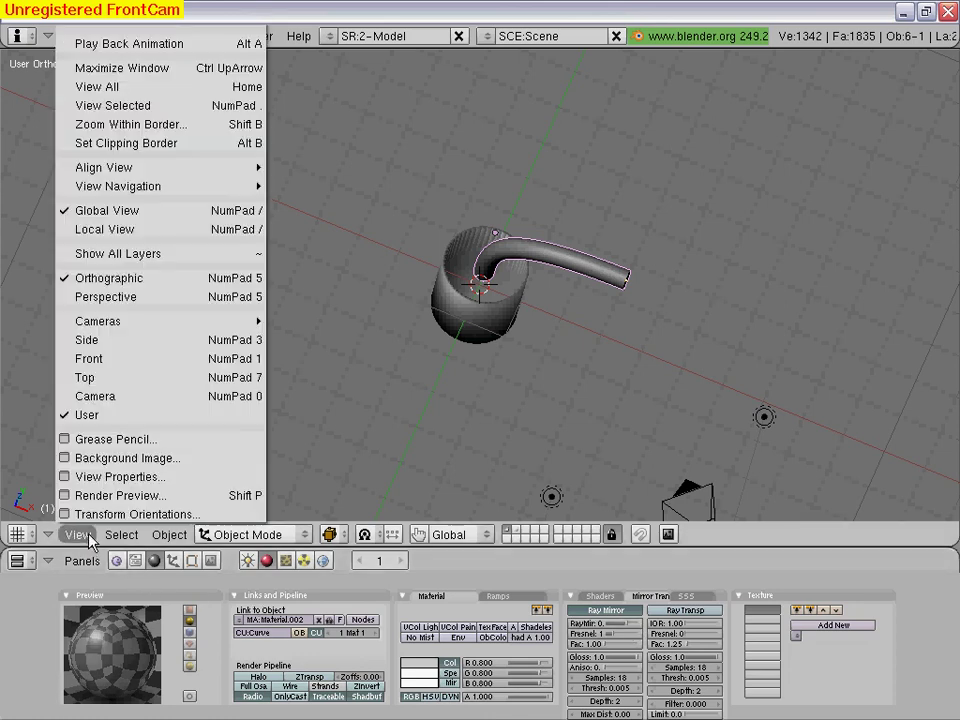
click(96, 396)
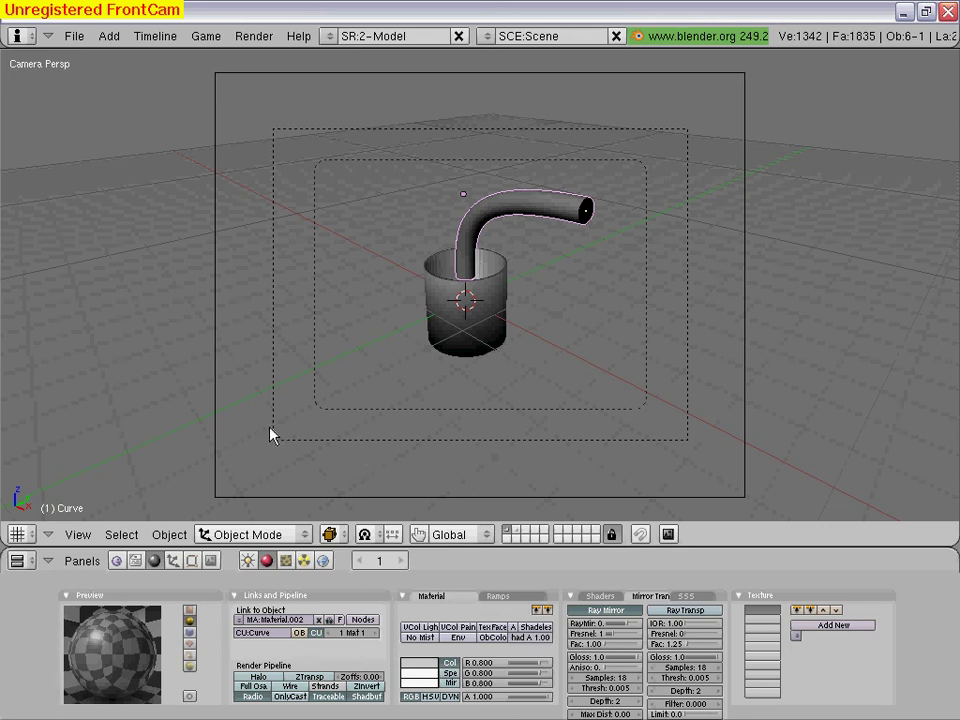
right_click(463, 330)
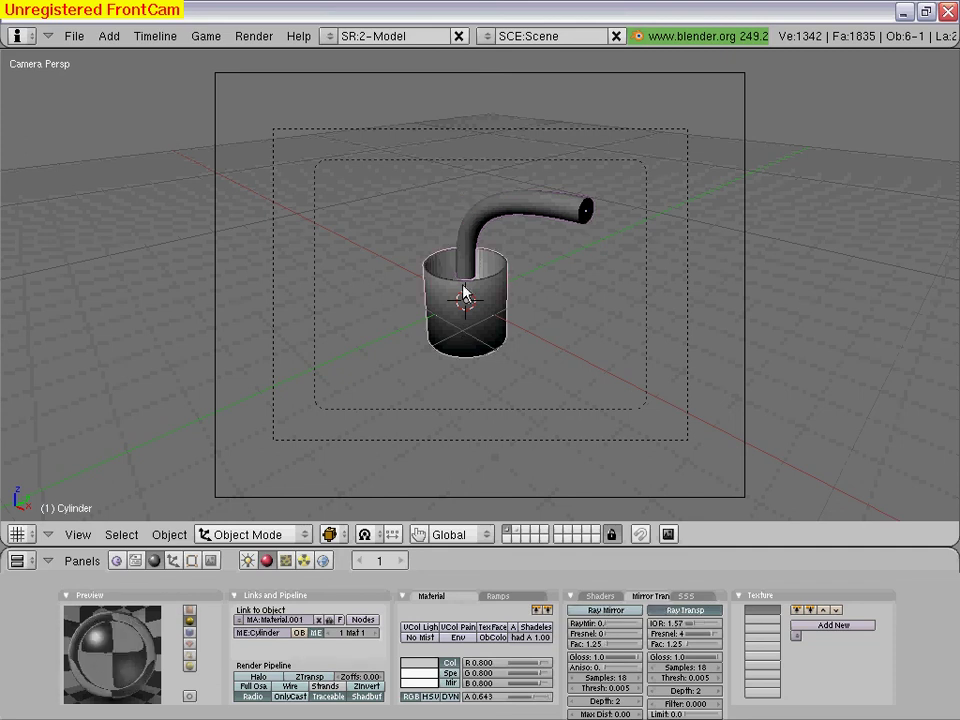
shift+right_click(466, 277)
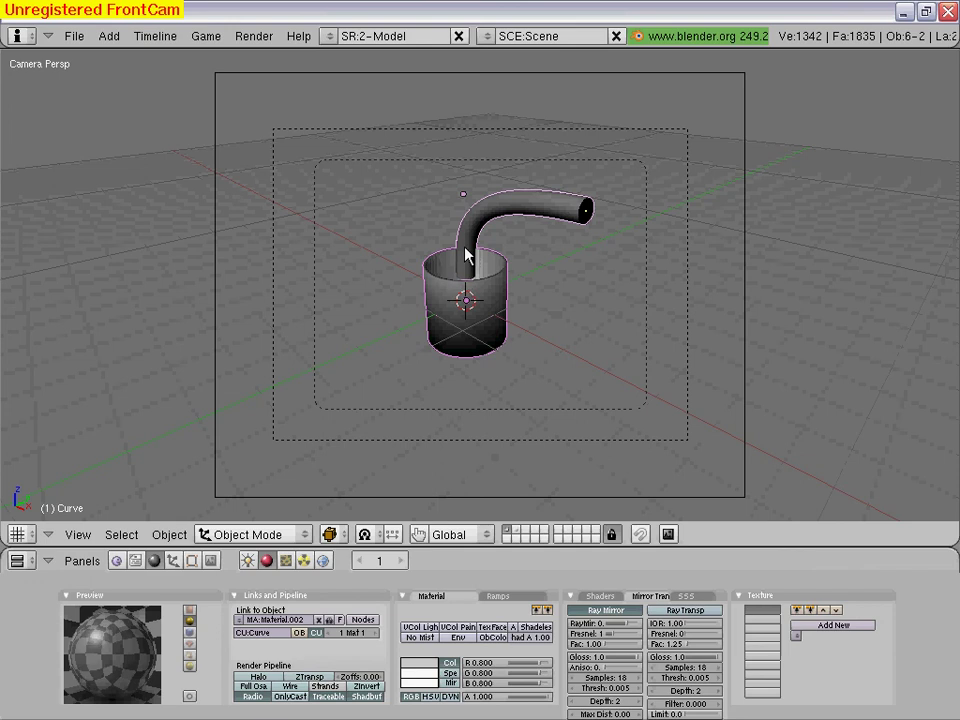
mouse_move(469, 274)
middle_down()
mouse_move(489, 343)
mouse_move(480, 370)
middle_up()
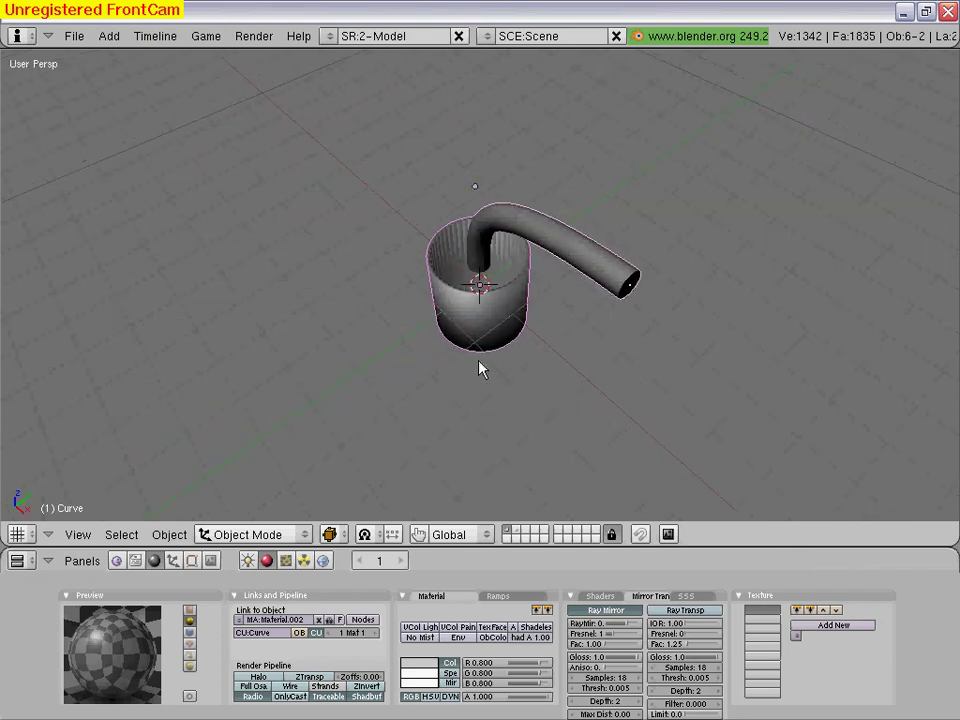
Select the Cube, switch to the camera view, and rotate the Cube about the global X axis
shift+right_click(482, 281)
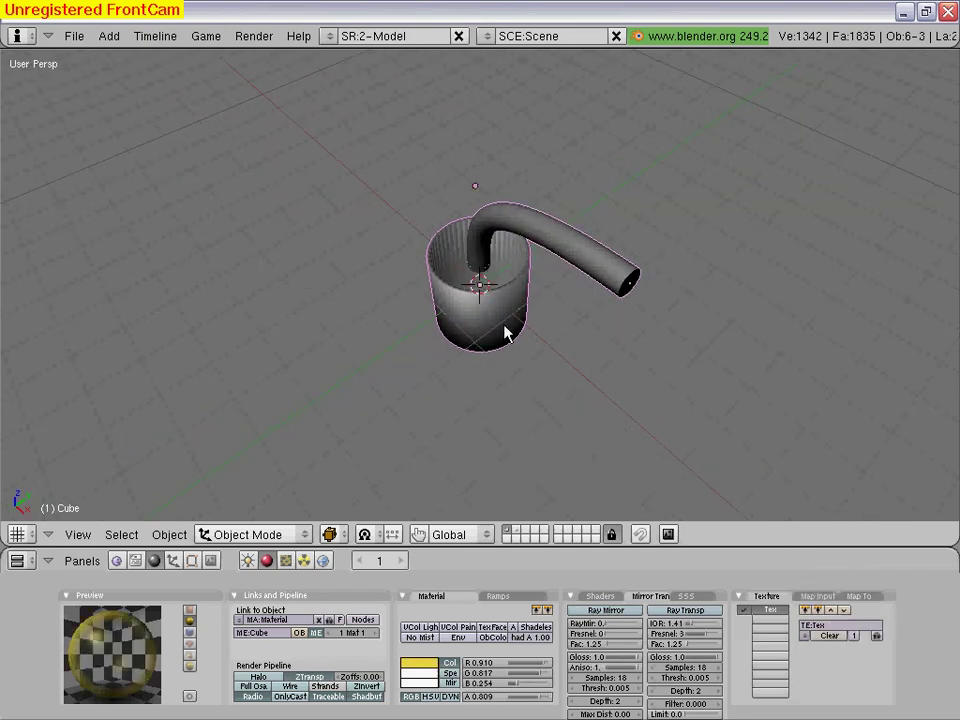
click(77, 534)
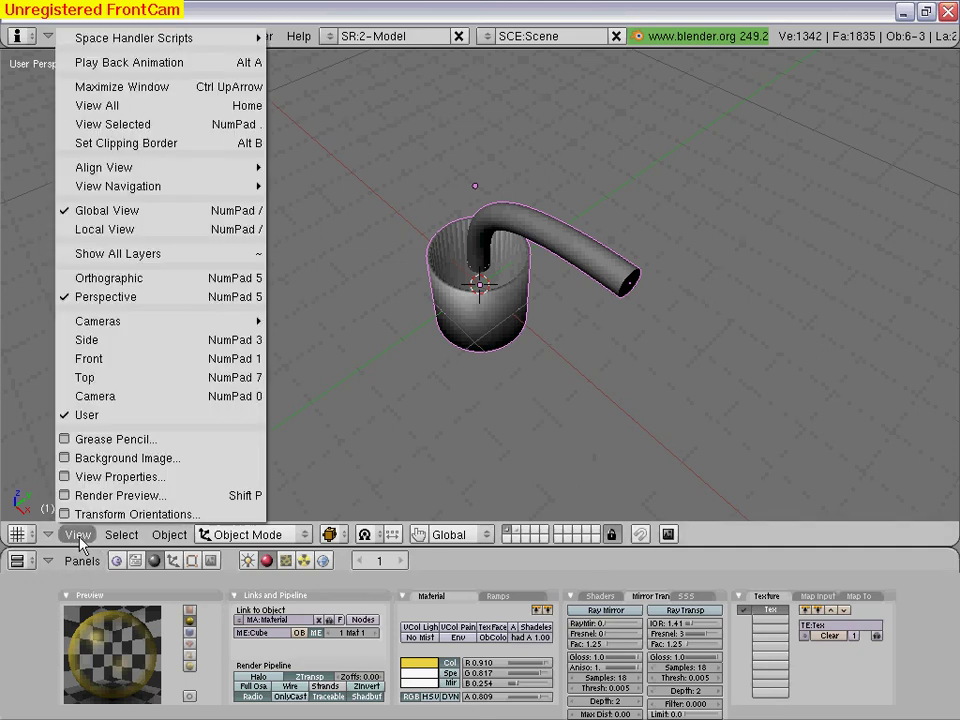
click(115, 396)
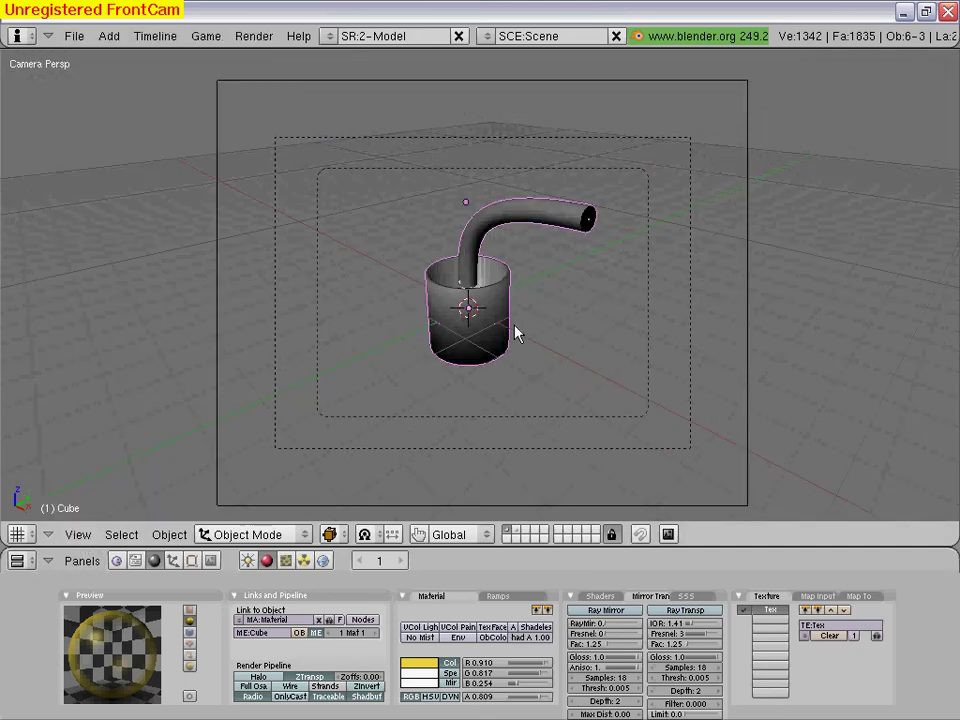
key(r)
key(x)
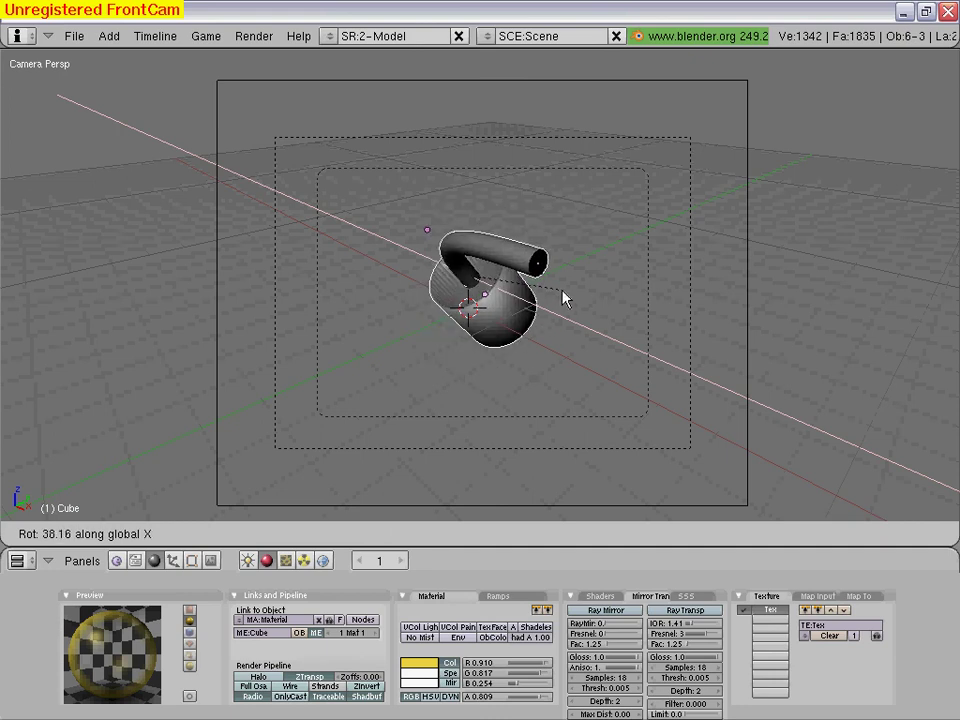
click(563, 298)
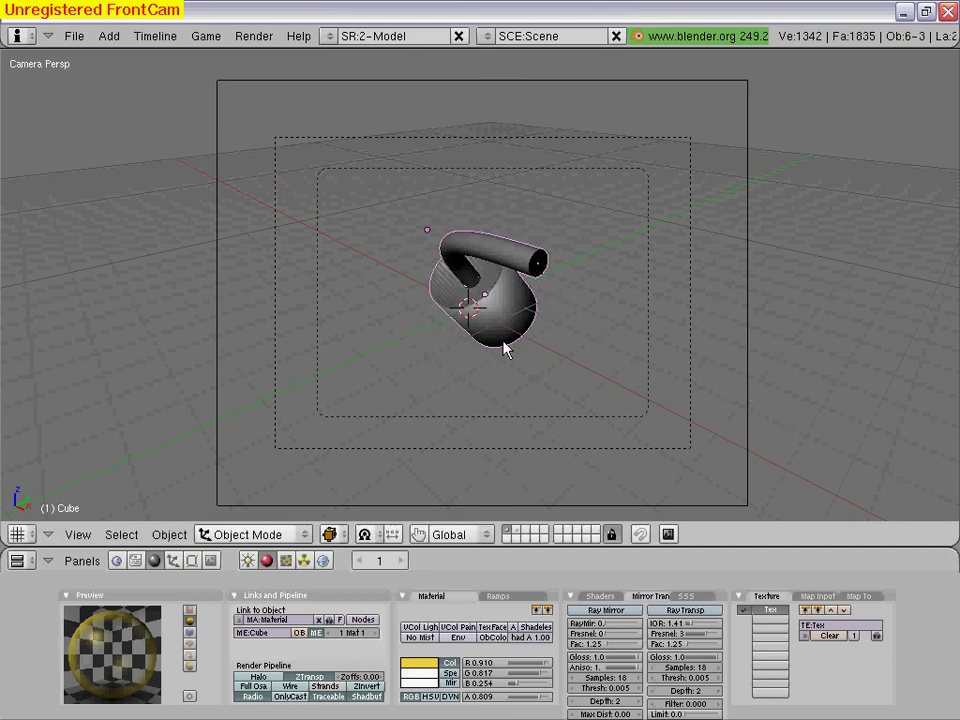
Rotate the Cube about the global Z axis by roughly 52°
key(r)
key(z)
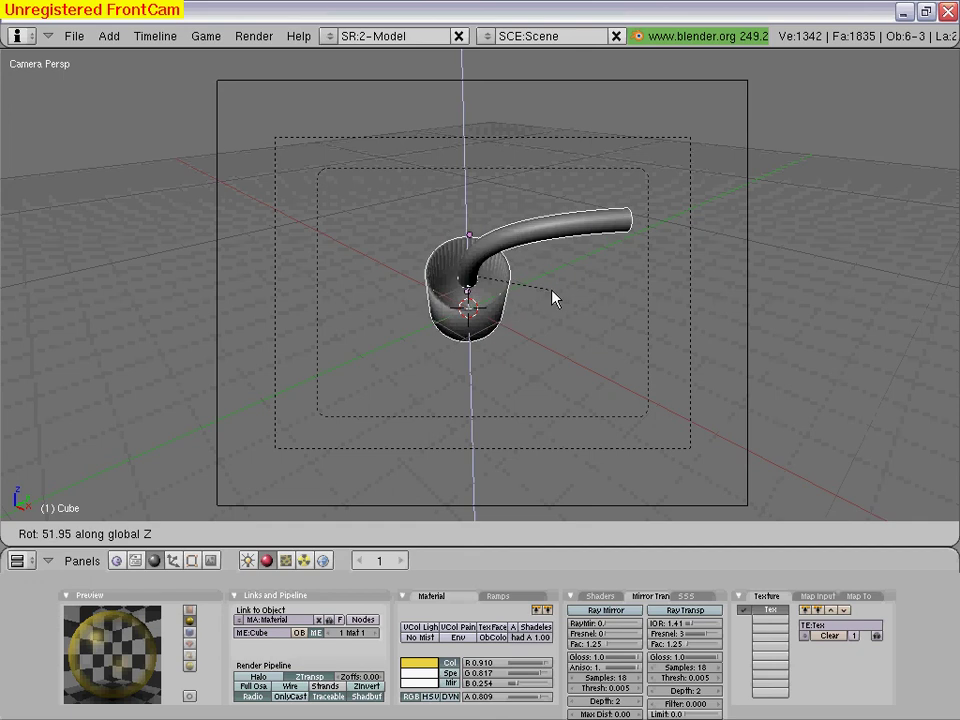
click(555, 298)
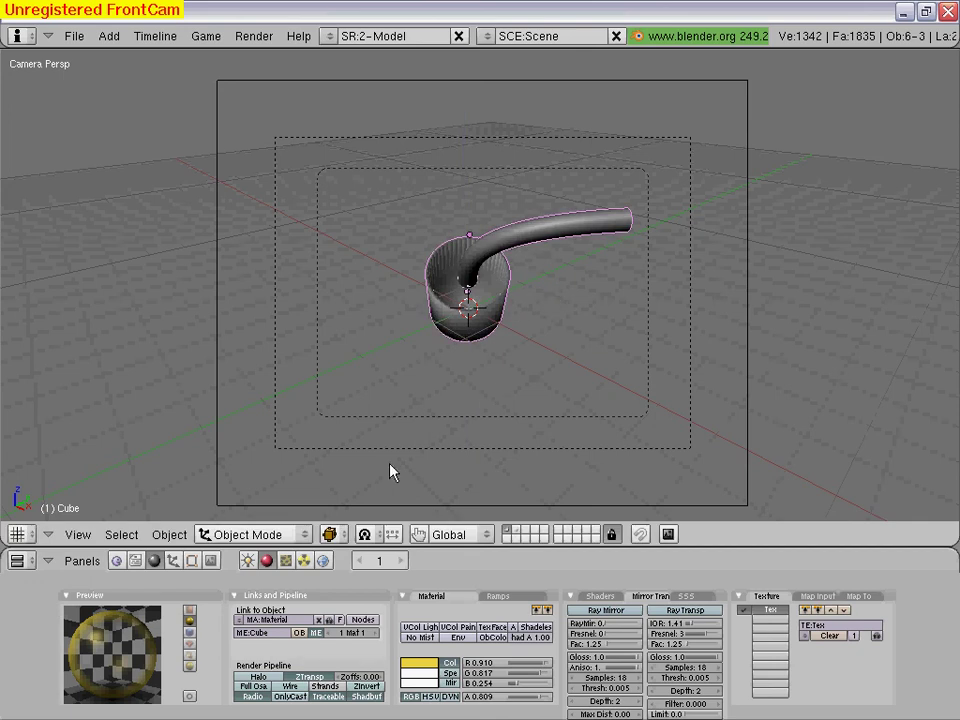
Move the animation to frame 306, render it, and close the render window
click(400, 561)
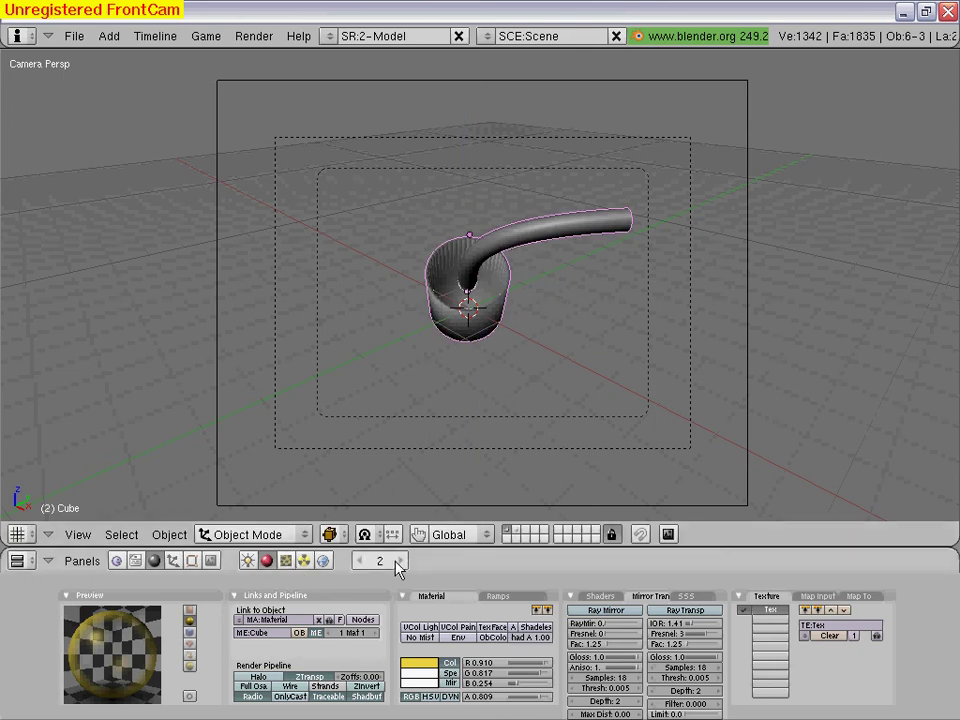
click(400, 561)
click(400, 561)
text(306)
drag(392, 571, 385, 569)
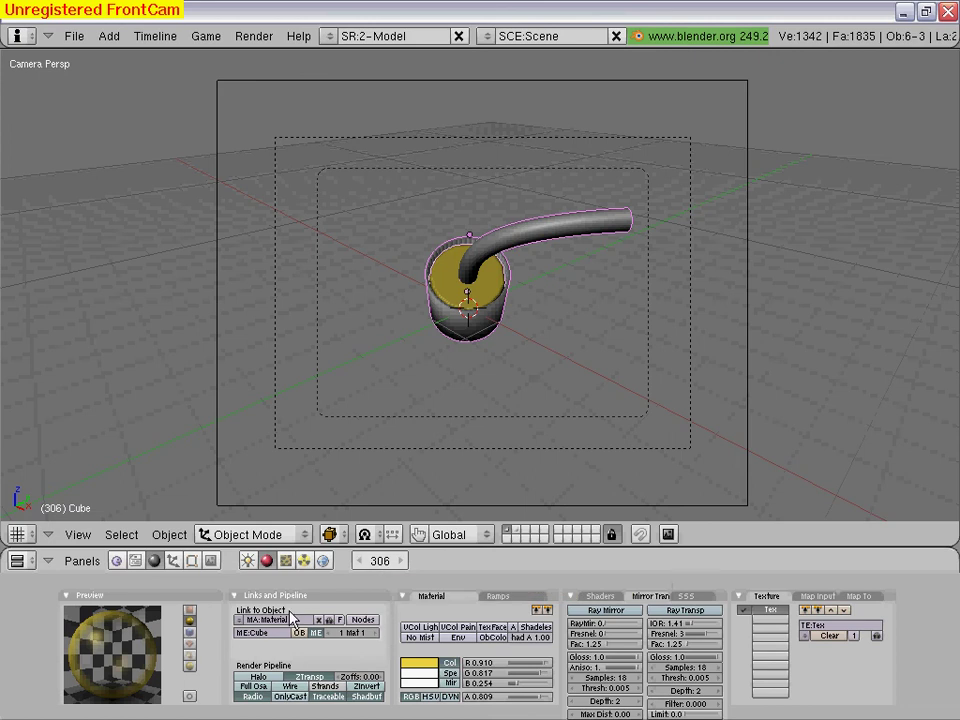
click(210, 561)
click(297, 627)
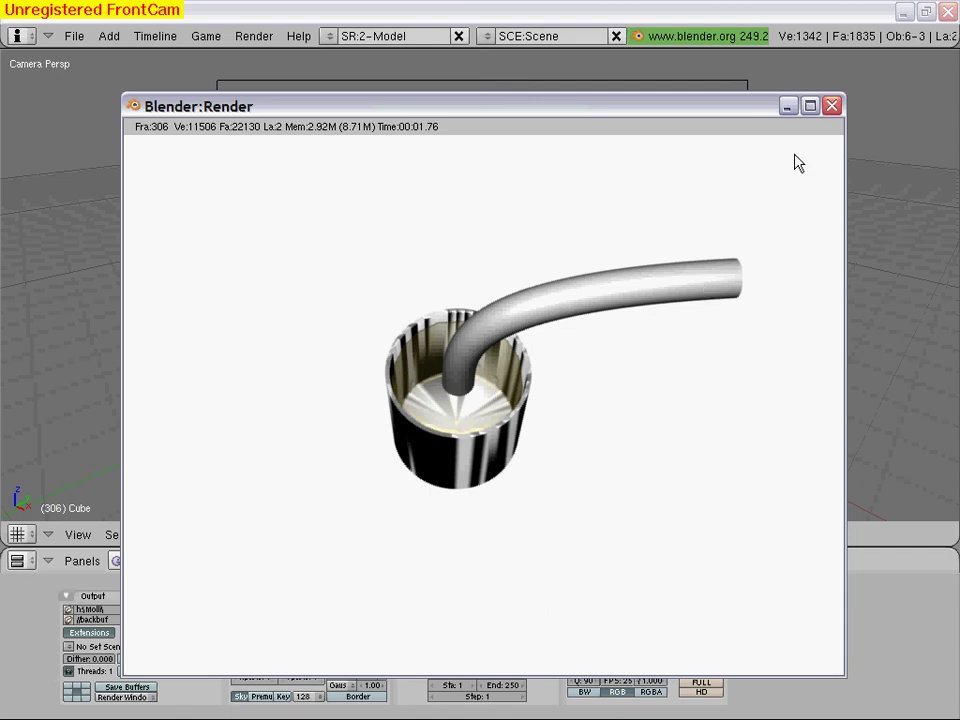
click(832, 107)
Select the yellow Cube fluid and set its material alpha to 0.923 and Ray Transp Fresnel to 1
right_click(470, 306)
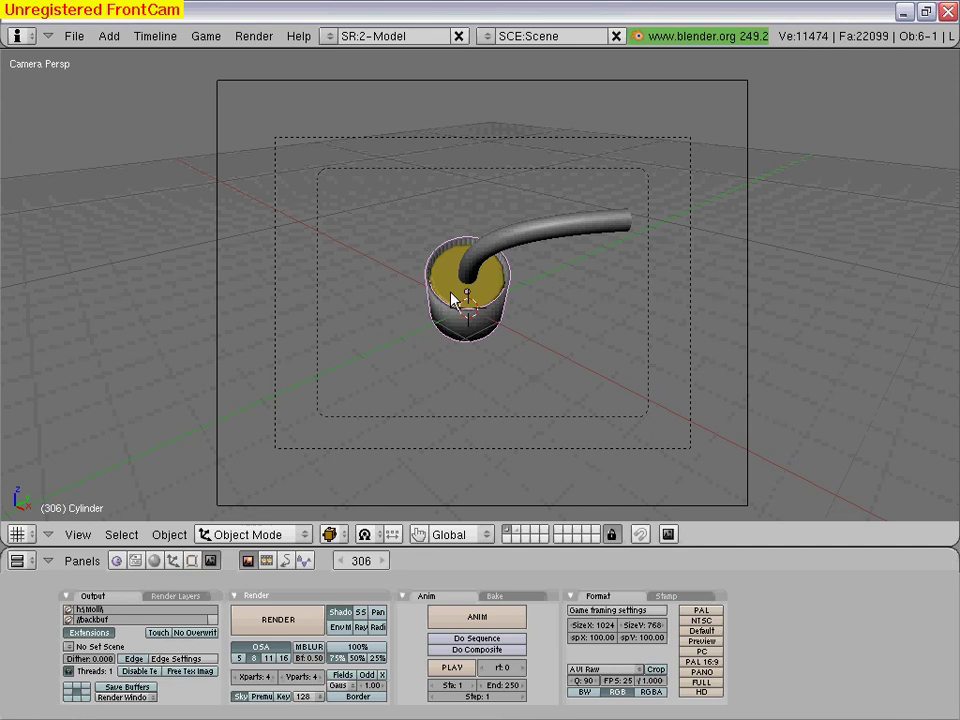
right_click(452, 298)
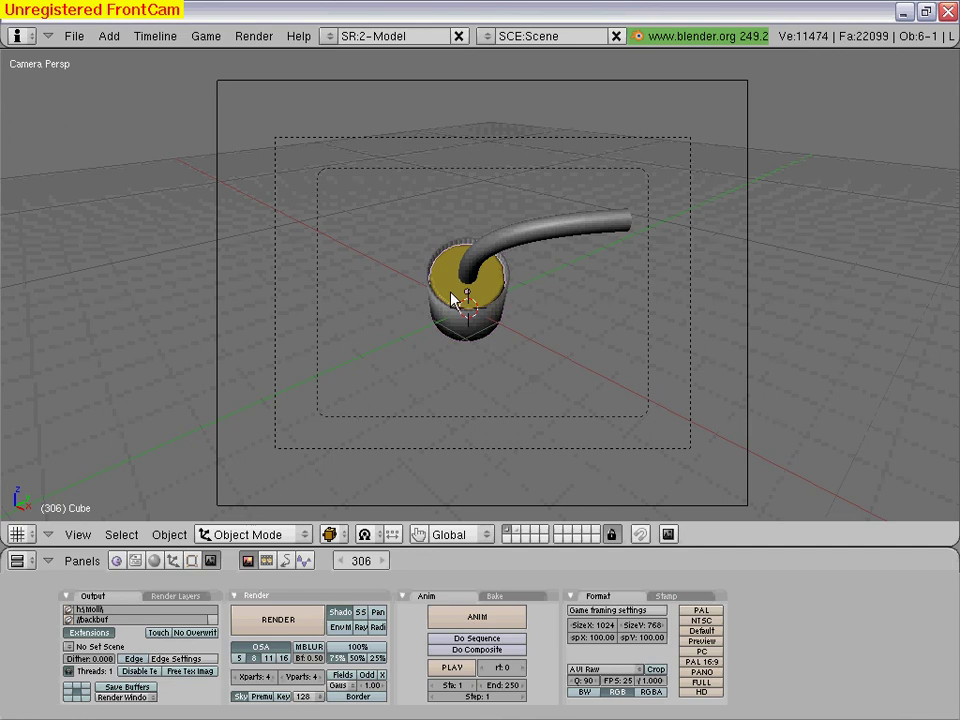
click(153, 561)
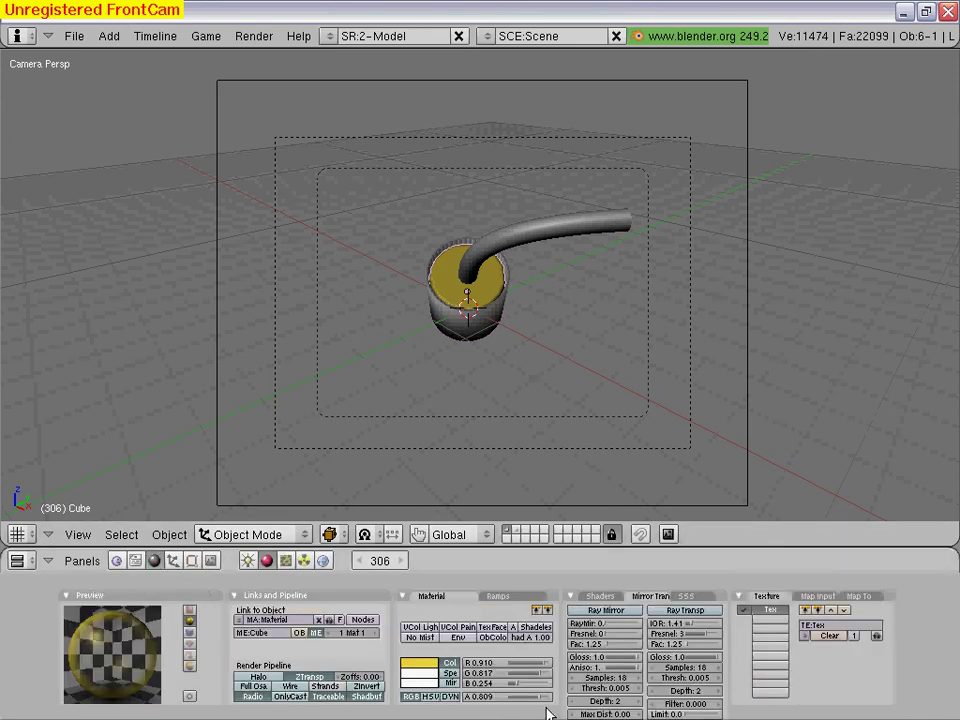
drag(537, 705, 543, 706)
drag(705, 643, 703, 641)
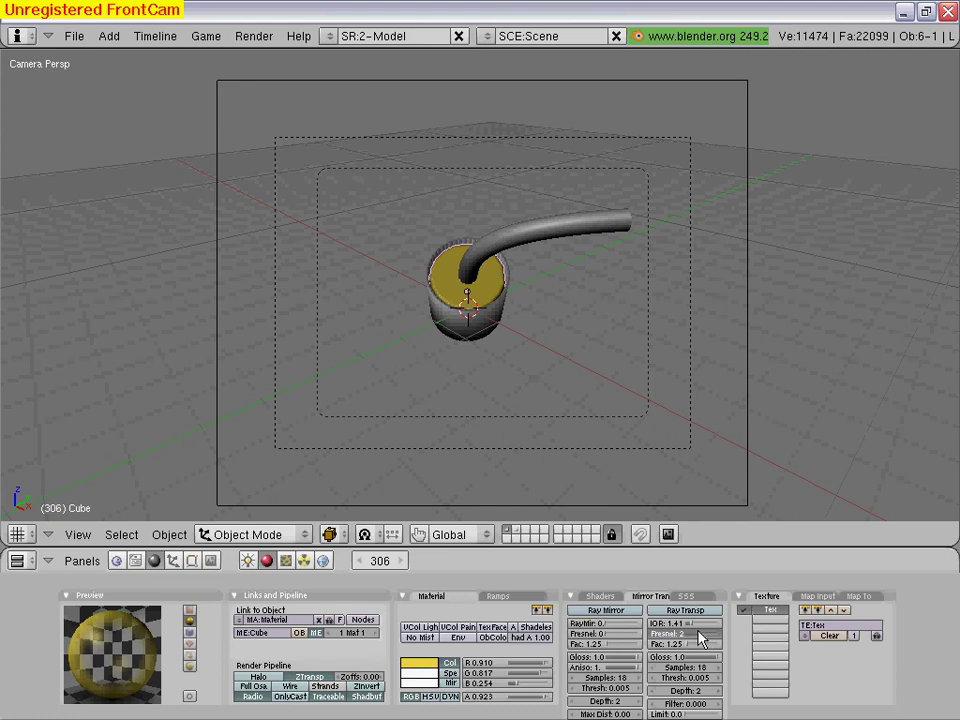
drag(705, 638, 699, 640)
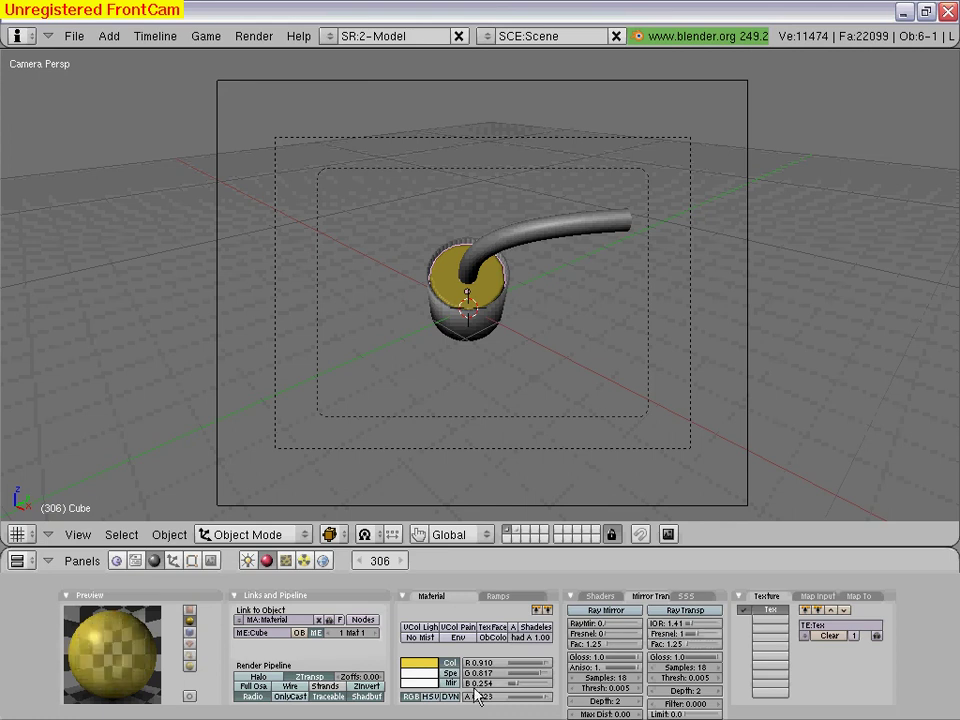
click(211, 561)
Re-render frame 306 to check the more opaque yellow fluid, then close the render
click(278, 619)
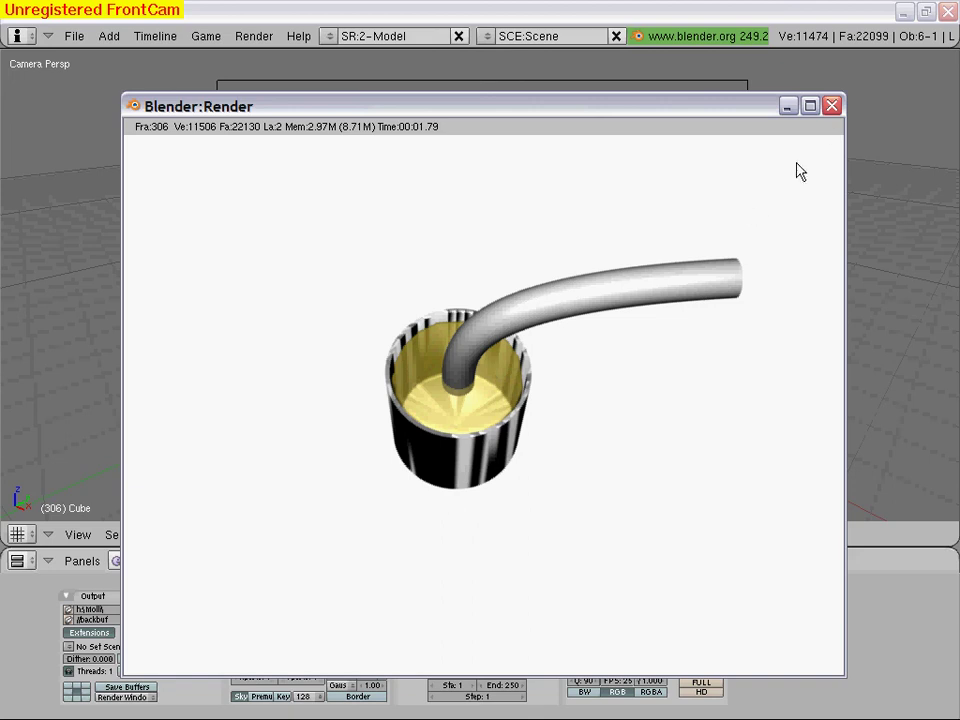
click(831, 105)
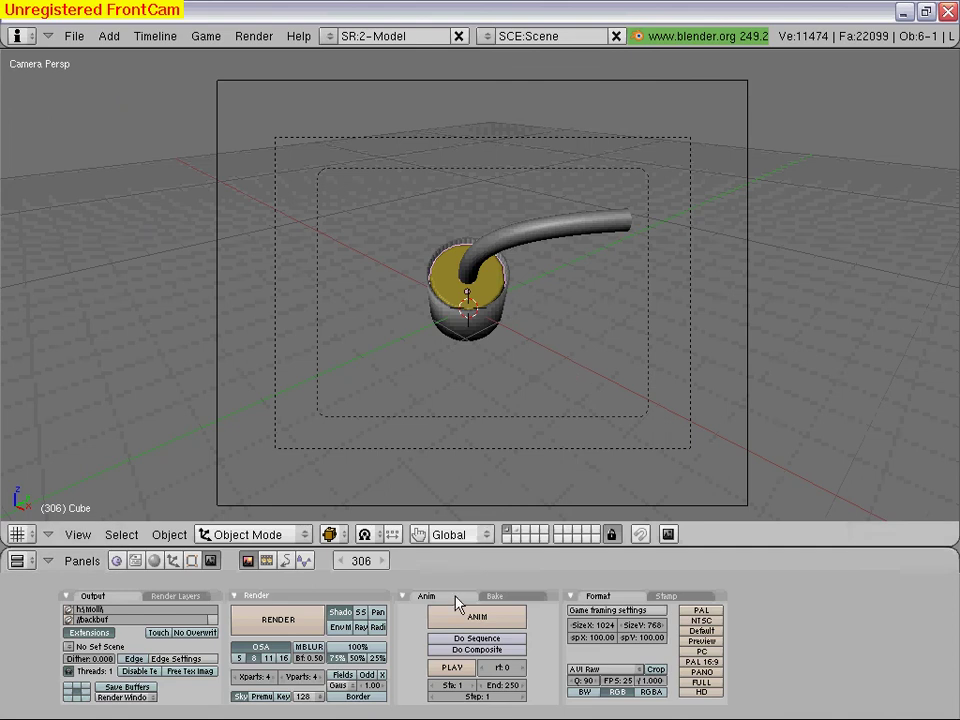